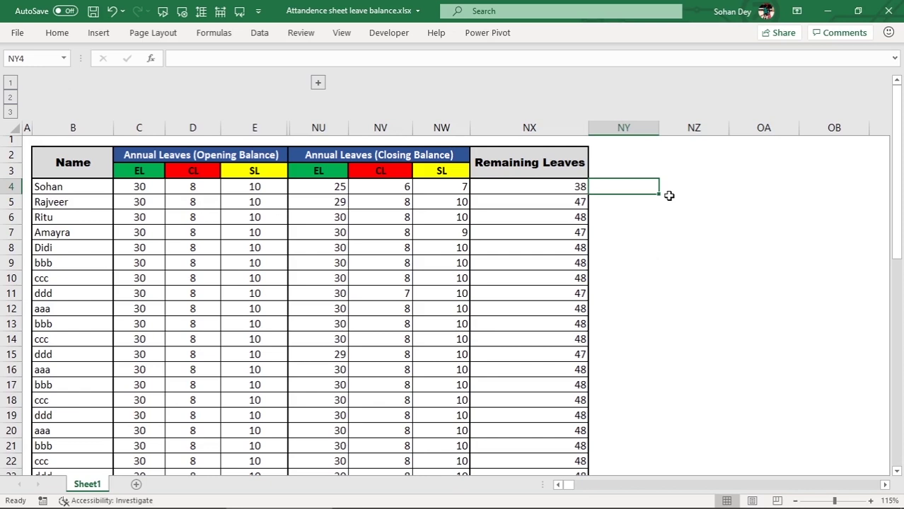
- Add a new blank sheet, Sheet3, and select B3 to begin entering data
click(62, 173)
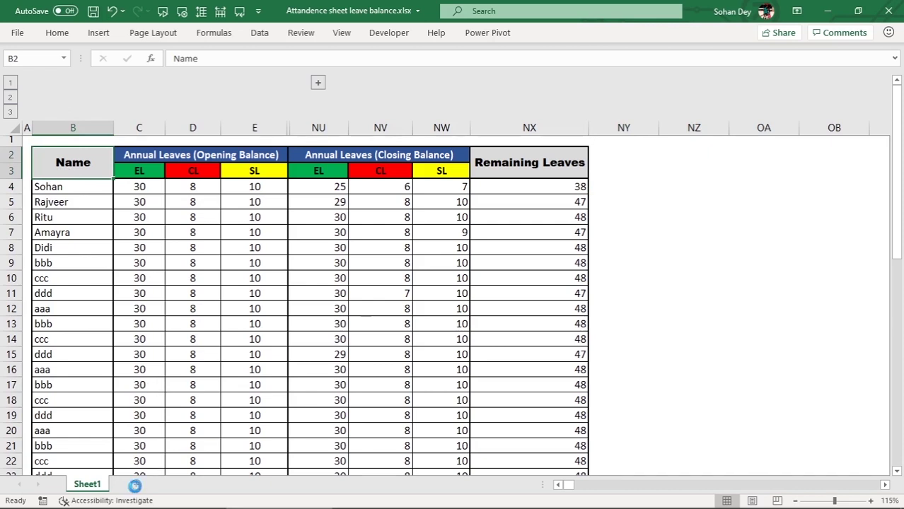
click(136, 484)
click(99, 123)
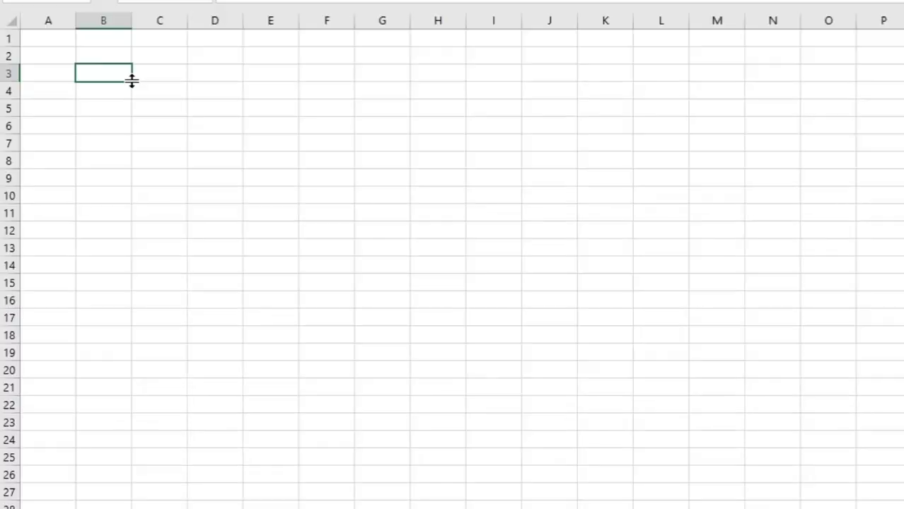
- Enter the Name header, two employee names, and the fillers aaa, bbb, ccc down column B
text(Name)
key(Return)
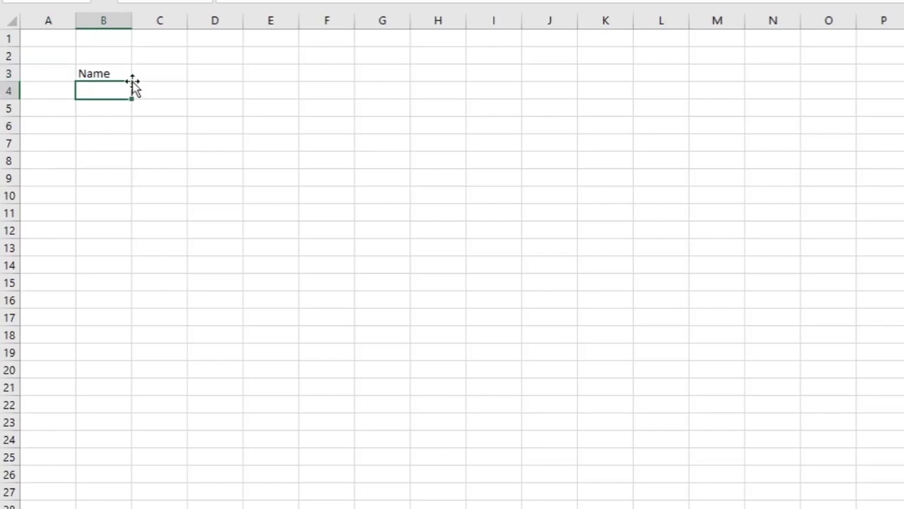
text(Sohan)
key(Return)
text(Manish)
key(Return)
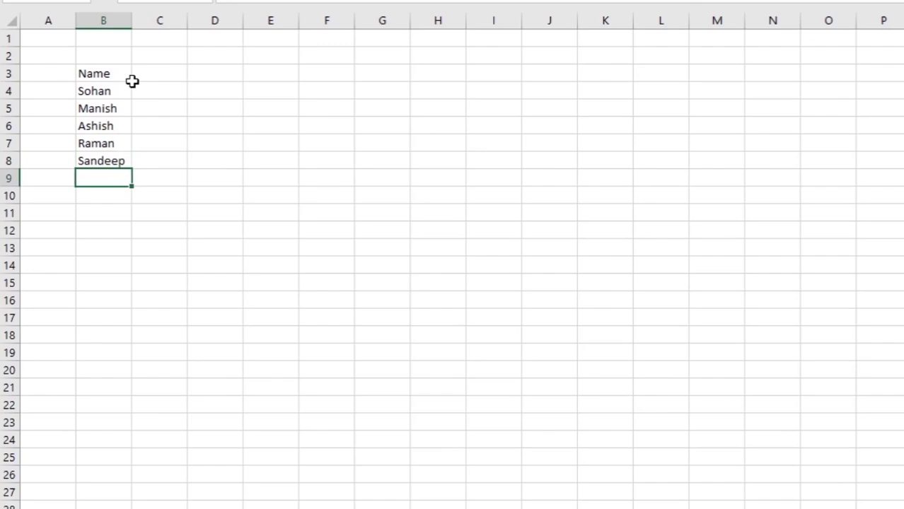
text(aaa)
key(Return)
text(BBC)
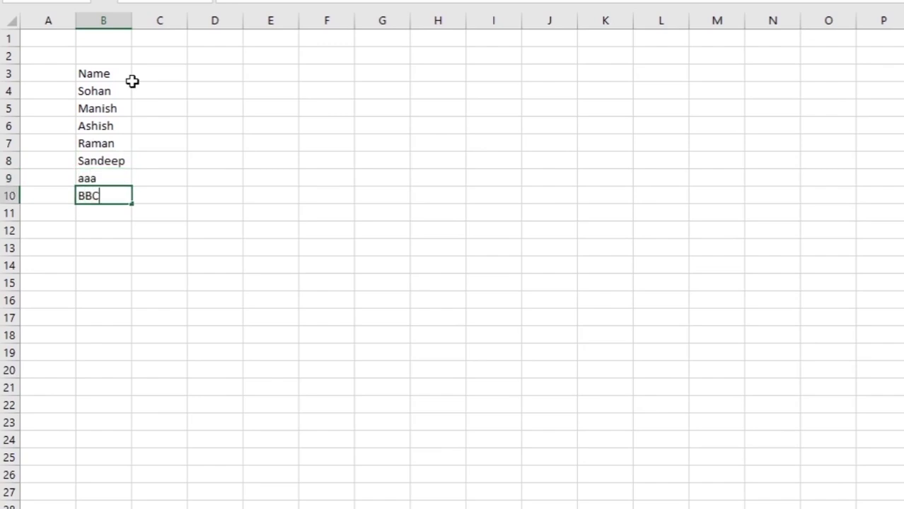
key(Return)
text(ccc)
key(Return)
- Repeat the aaa, bbb, ccc pattern down to row 38, then select C3
mouse_move(110, 184)
mouse_down()
mouse_move(97, 212)
mouse_move(125, 503)
mouse_move(121, 432)
mouse_up()
scroll(297, 299, up, 5)
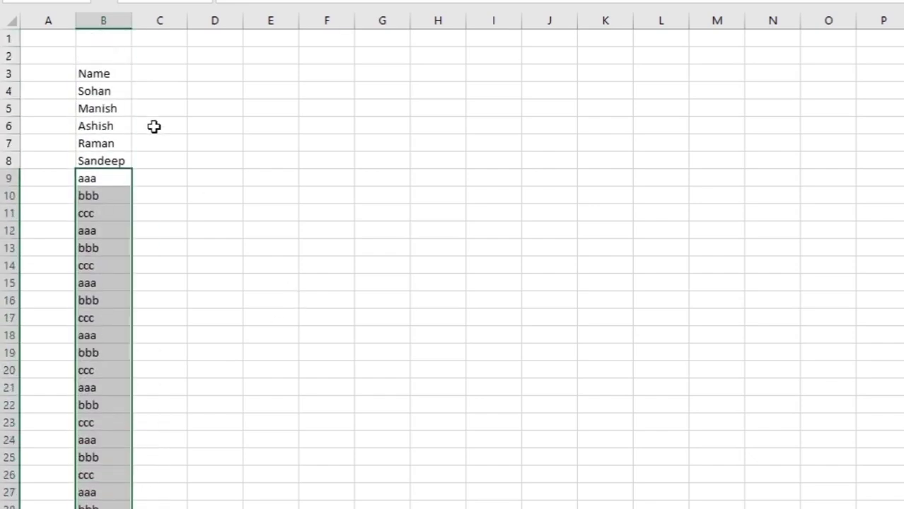
click(154, 126)
click(117, 79)
click(172, 74)
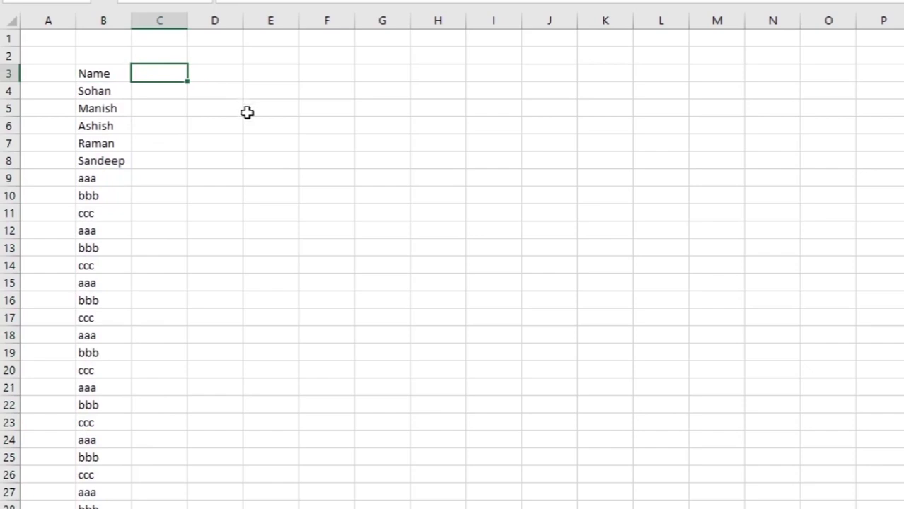
click(162, 90)
click(164, 74)
- Enter the leave headers CL, ML and SL in C3:E3
double_click(166, 74)
text(CL)
key(Tab)
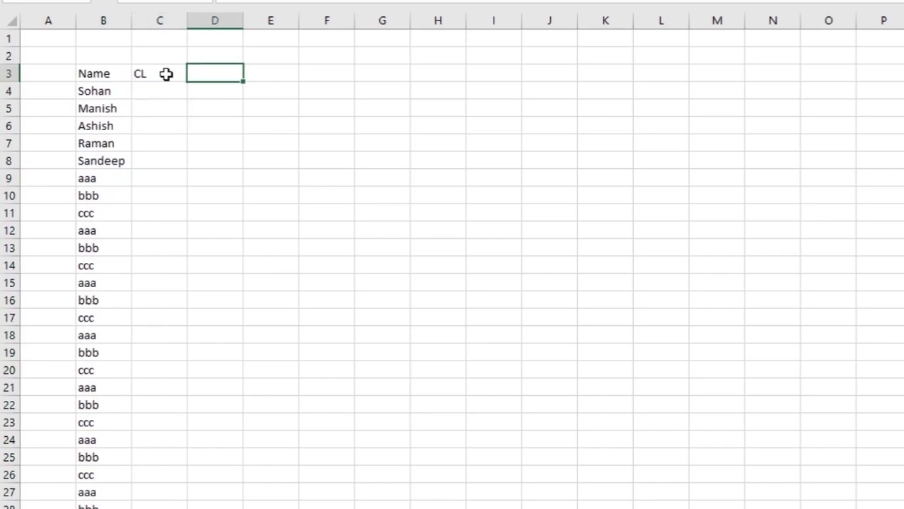
text(ML)
key(Tab)
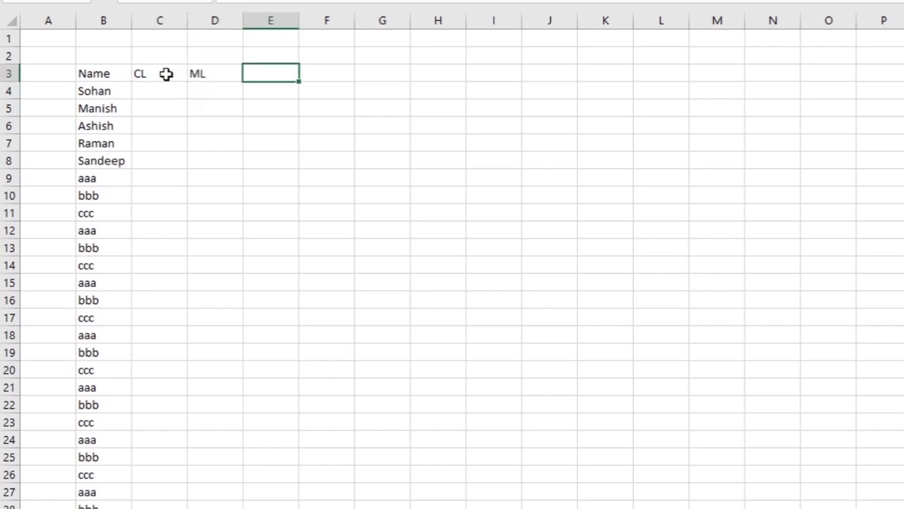
text(SL)
key(Return)
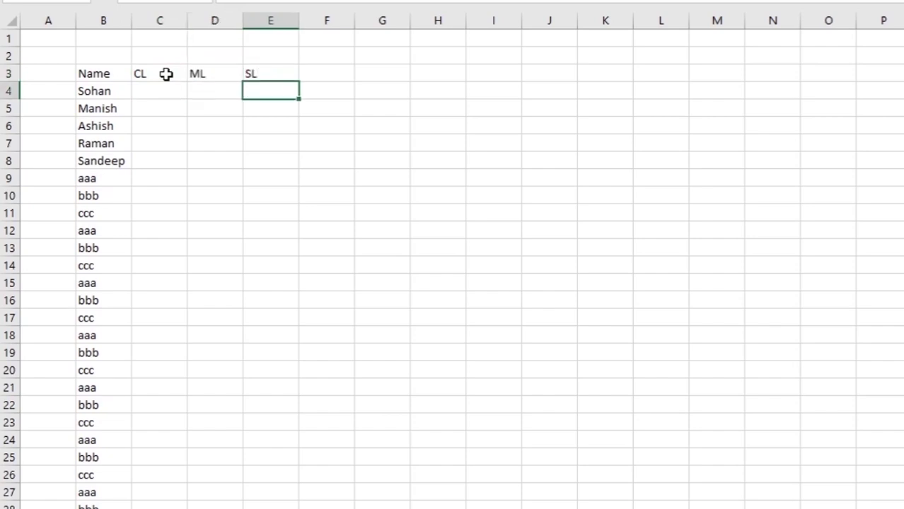
- Enter the leave values 20, 7 and 10 in C4:E4
key(Left)
key(Left)
text(20)
key(Return)
key(Up)
key(Right)
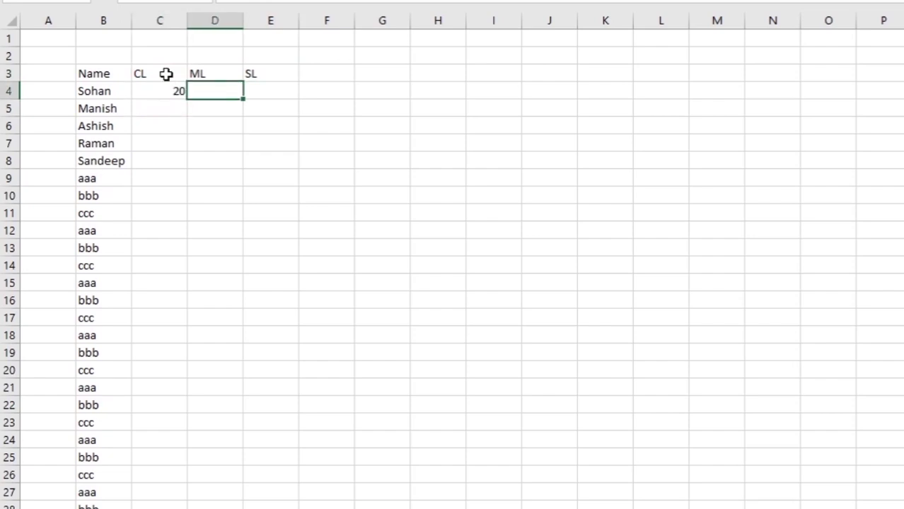
key(Return)
key(Up)
key(Right)
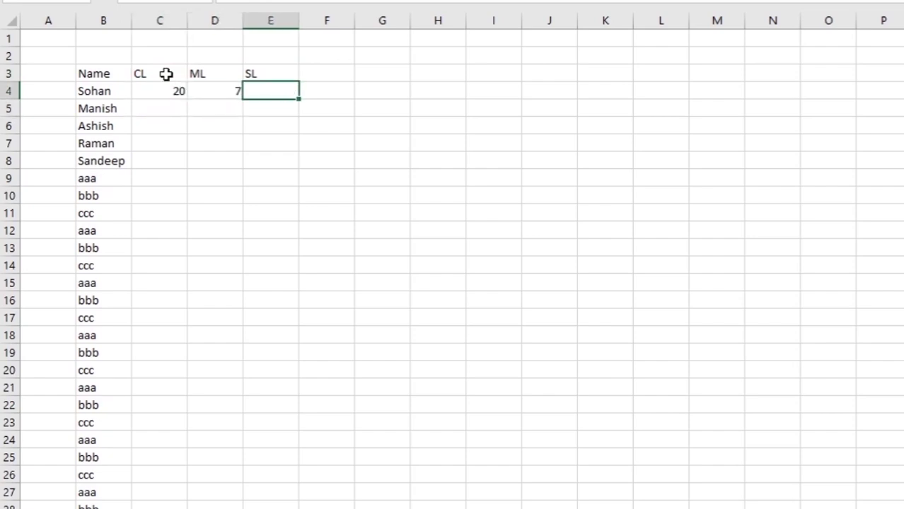
text(10)
key(Return)
key(Up)
key(Left)
key(Left)
key(Left)
- Select C3:E38 and fill 20, 7 and 10 down every name row with Ctrl+D
scroll(165, 74, down, 3)
key(ctrl+Down)
key(Right)
key(shift+Right)
key(shift+Right)
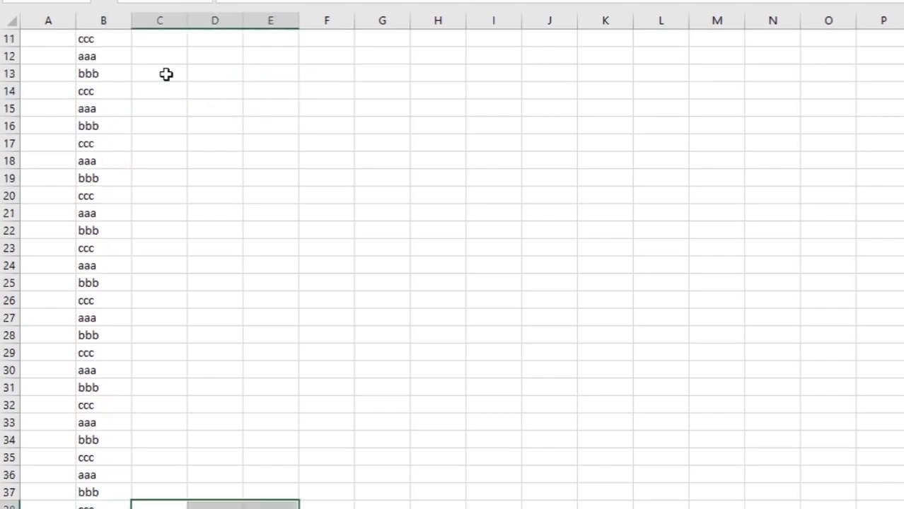
key(ctrl+shift+Up)
scroll(166, 74, down, 7)
key(ctrl+d)
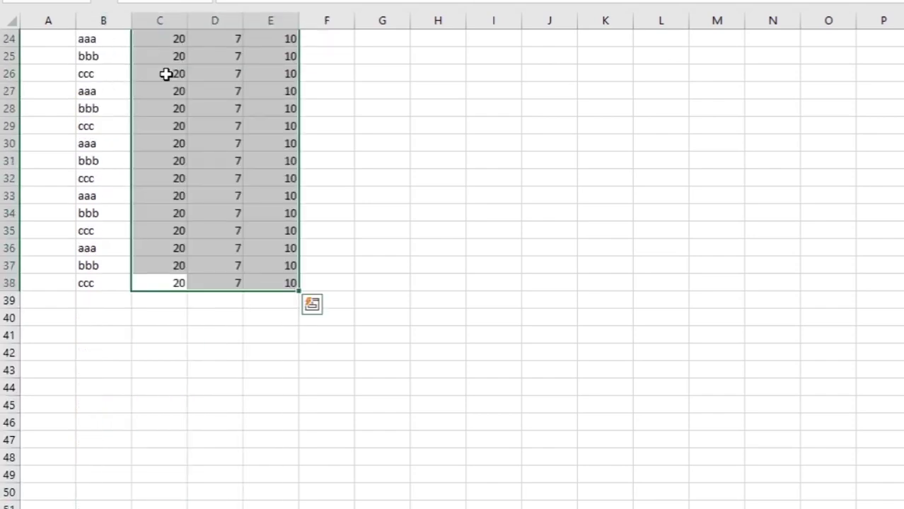
scroll(414, 125, up, 3)
scroll(333, 173, up, 5)
click(267, 119)
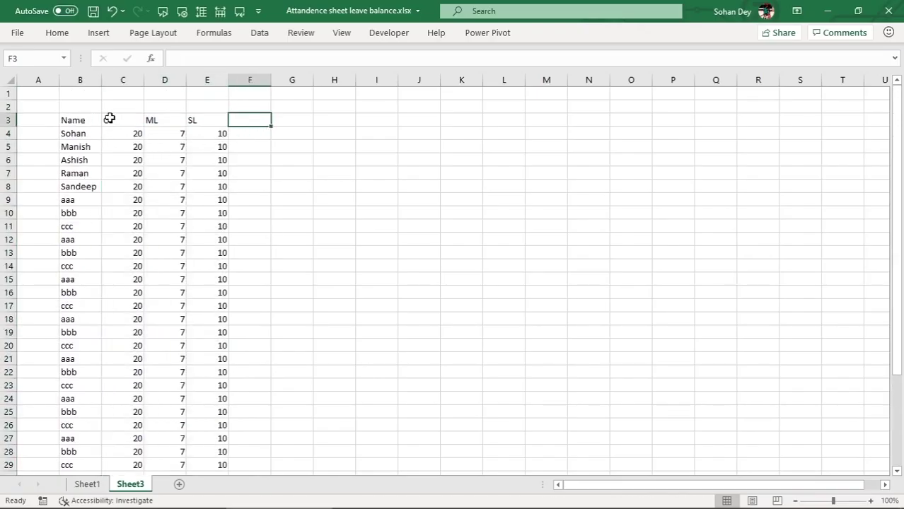
- Narrow column F into a thin spacer between the leave columns and the date area
drag(108, 123, 205, 121)
click(263, 121)
drag(267, 80, 238, 82)
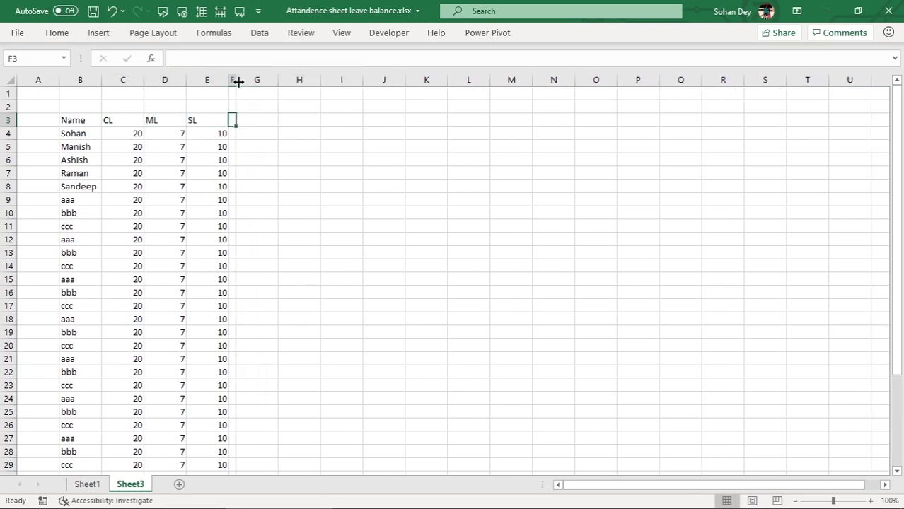
click(257, 119)
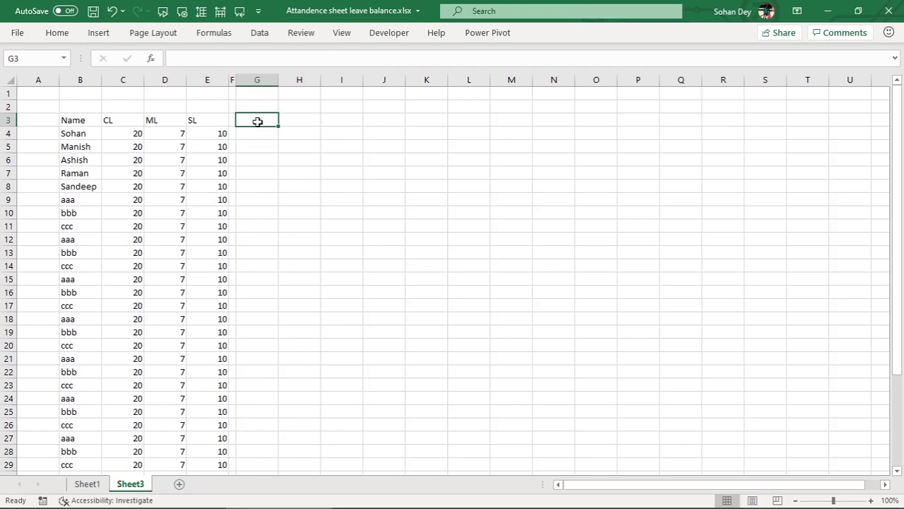
drag(256, 121, 378, 120)
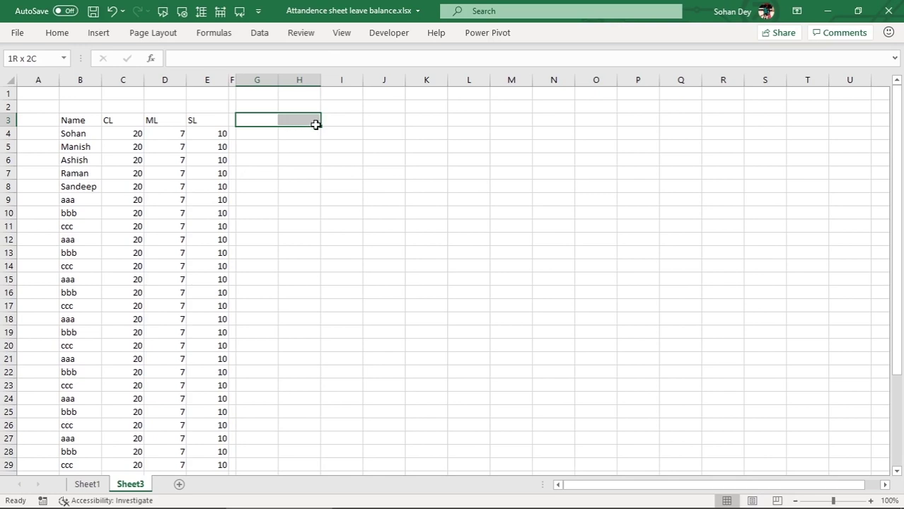
click(115, 121)
click(164, 121)
click(201, 121)
click(257, 121)
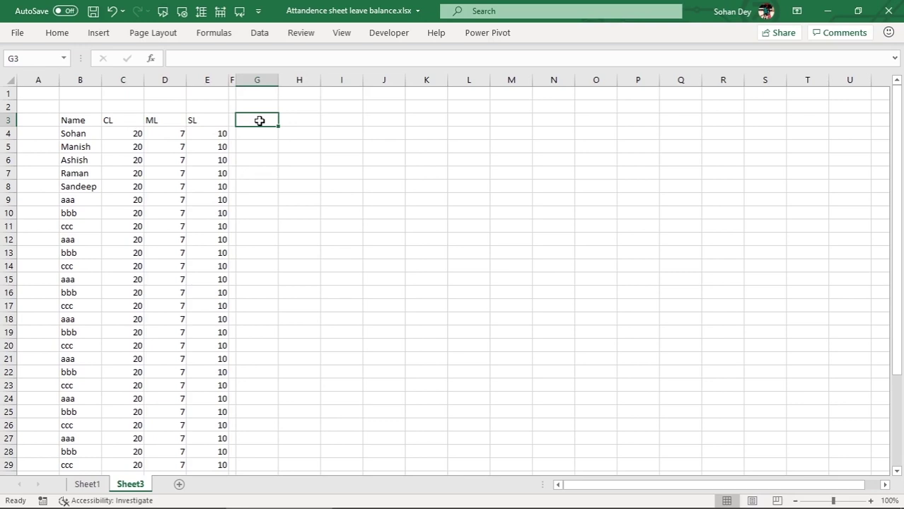
- Enter 01-01-2019 in G3 and copy it to H3, editing it to 02-01-2019
text(01-01-29)
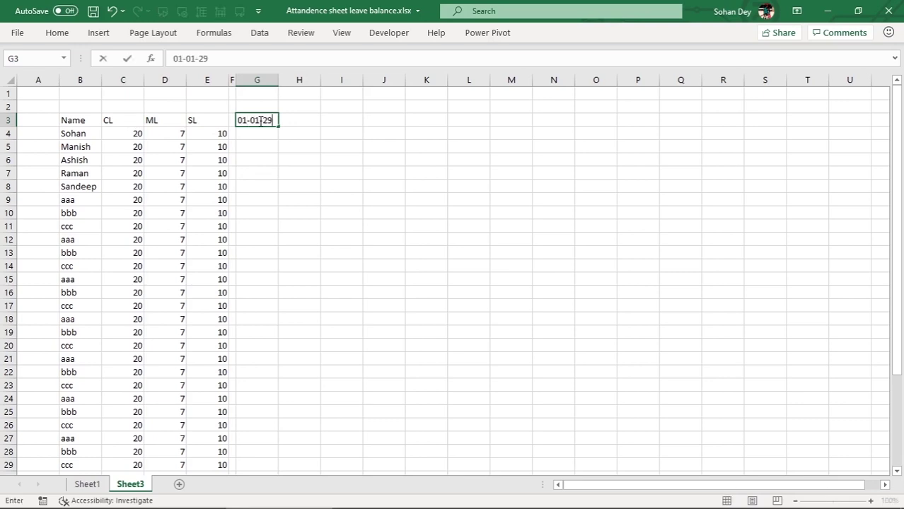
text(19)
key(ctrl+Return)
key(Right)
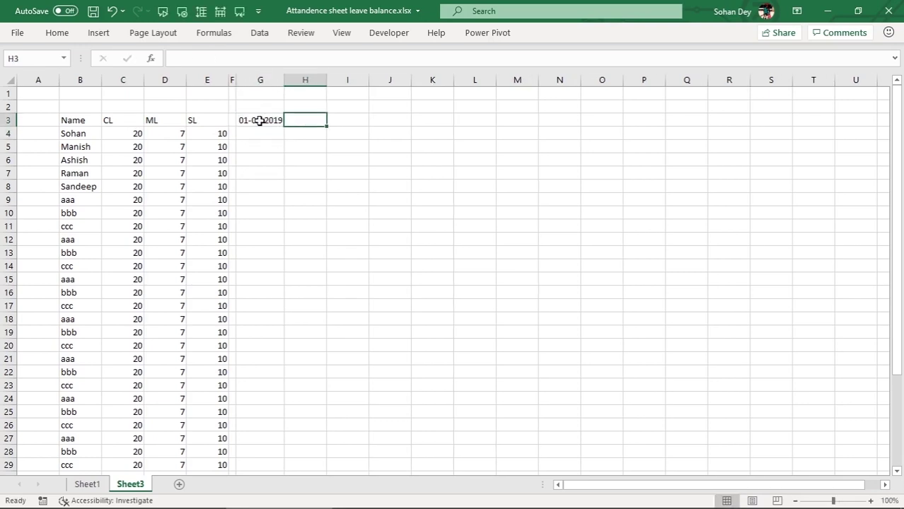
drag(326, 80, 340, 80)
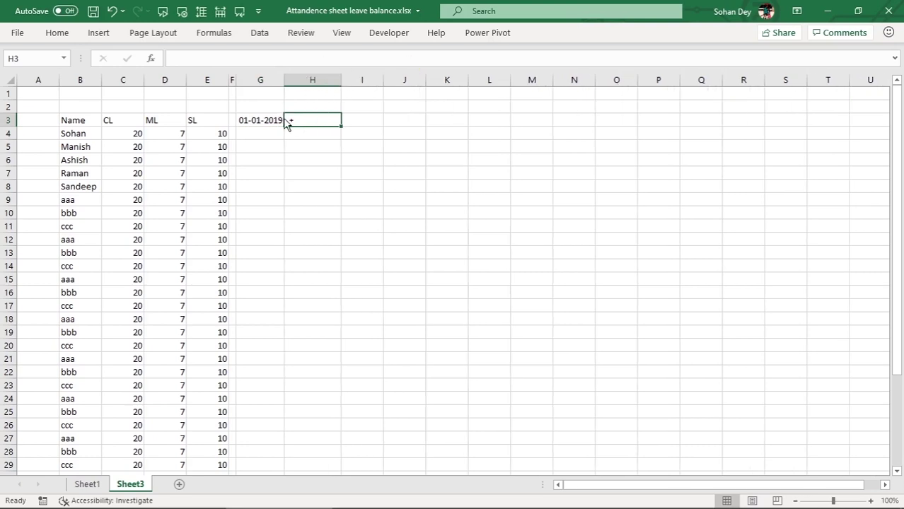
key(Left)
key(ctrl+c)
key(Right)
key(ctrl+v)
key(F2)
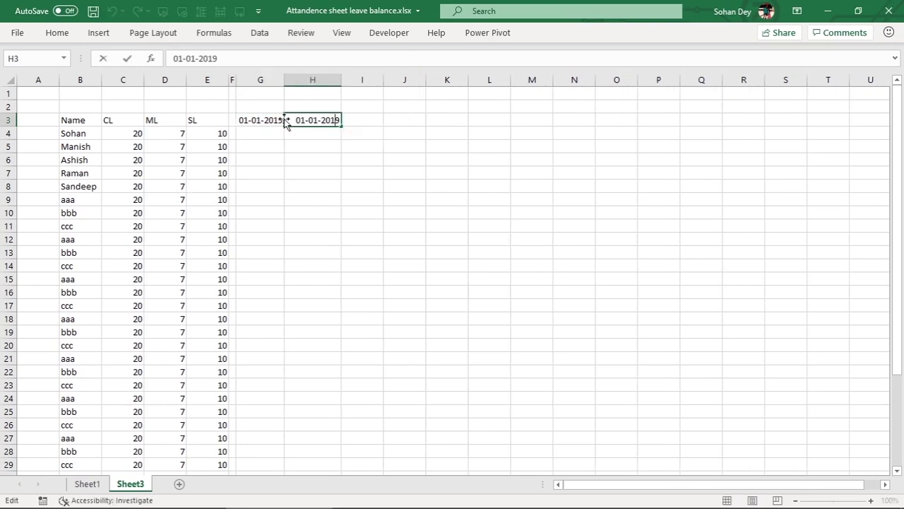
key(BackSpace)
text(2)
key(Return)
key(Down)
key(Right)
- Copy the date into I3, change it to 03-01-2019, and select G3:I3
key(Up)
key(Up)
key(Left)
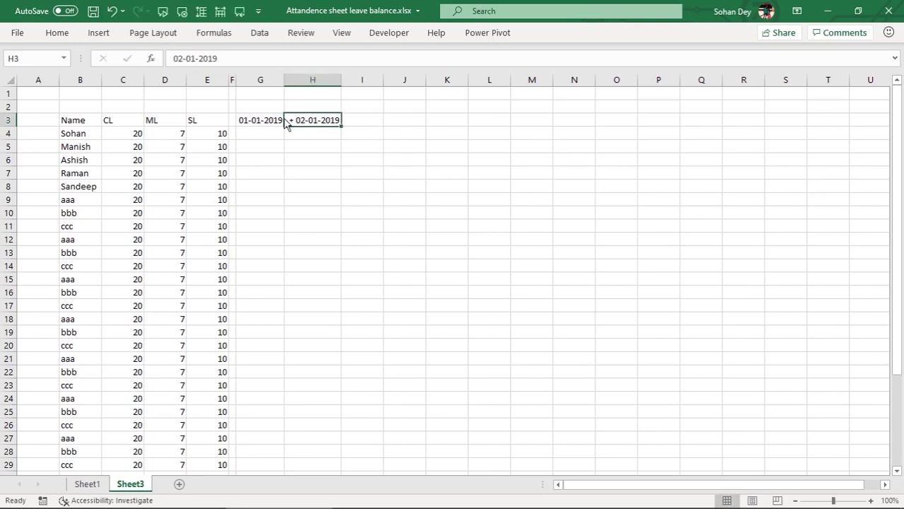
key(ctrl+c)
key(Right)
key(ctrl+v)
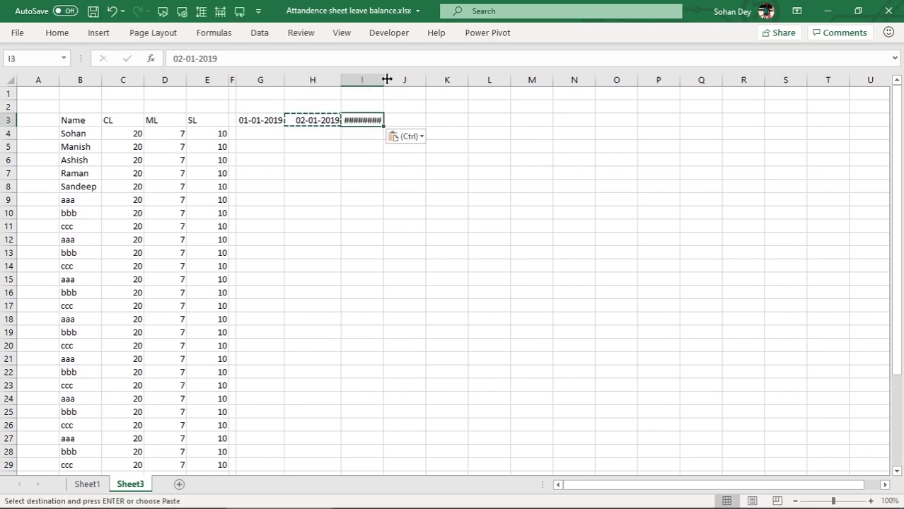
double_click(384, 80)
key(F2)
key(BackSpace)
text(3)
key(Return)
key(Up)
key(Left)
key(Left)
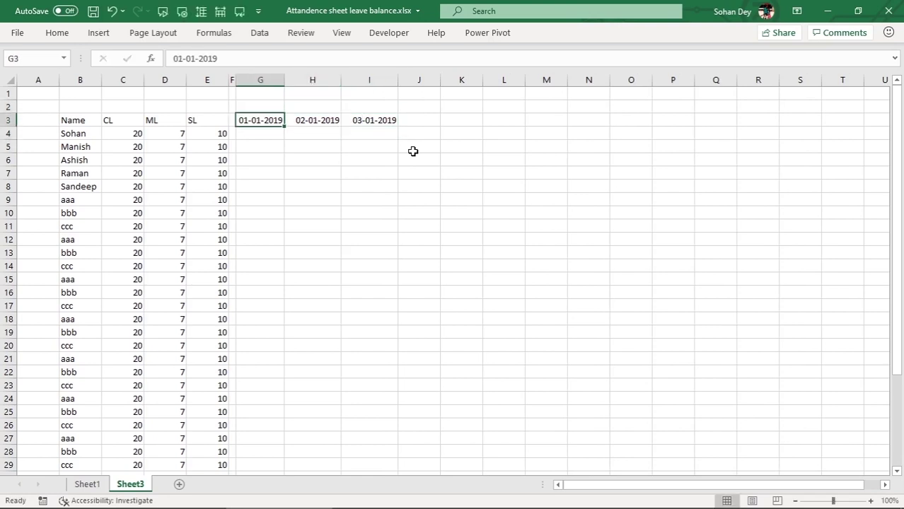
key(shift+Right)
key(shift+Right)
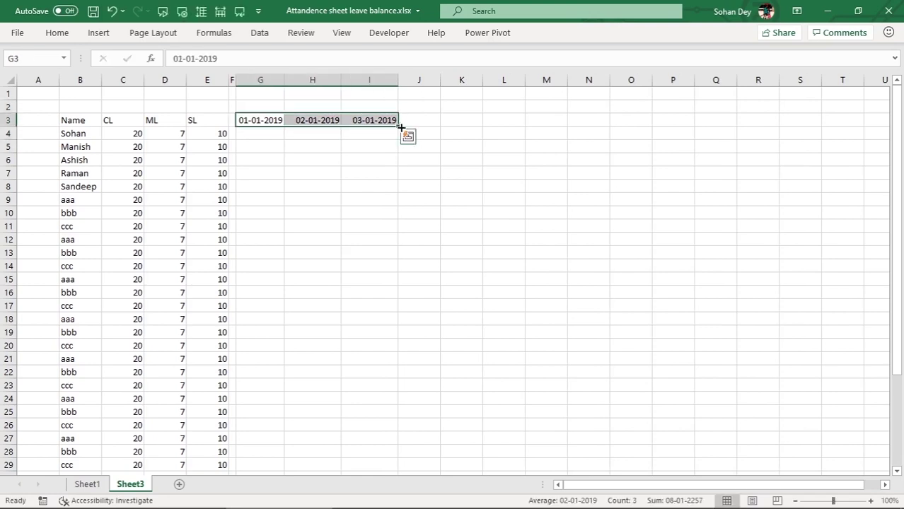
- Extend the daily date series along row 3 through 31-12-2019
drag(398, 126, 820, 126)
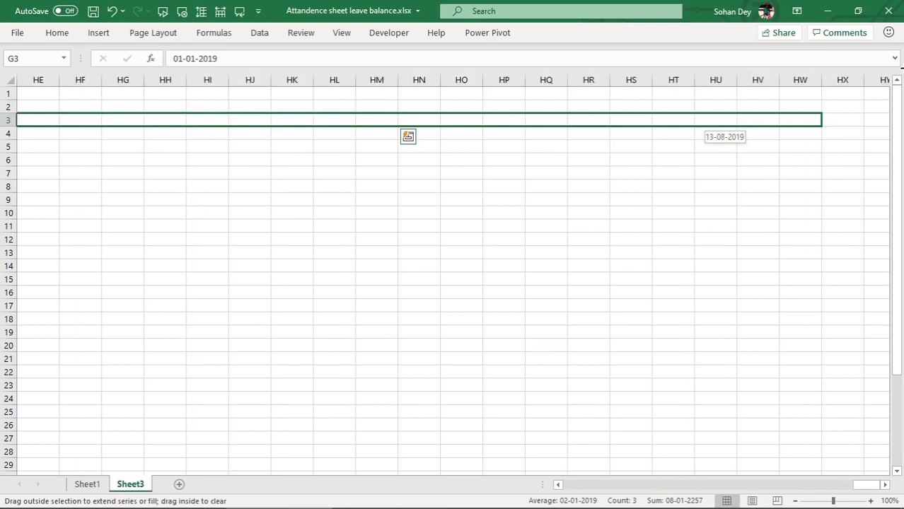
drag(820, 126, 820, 126)
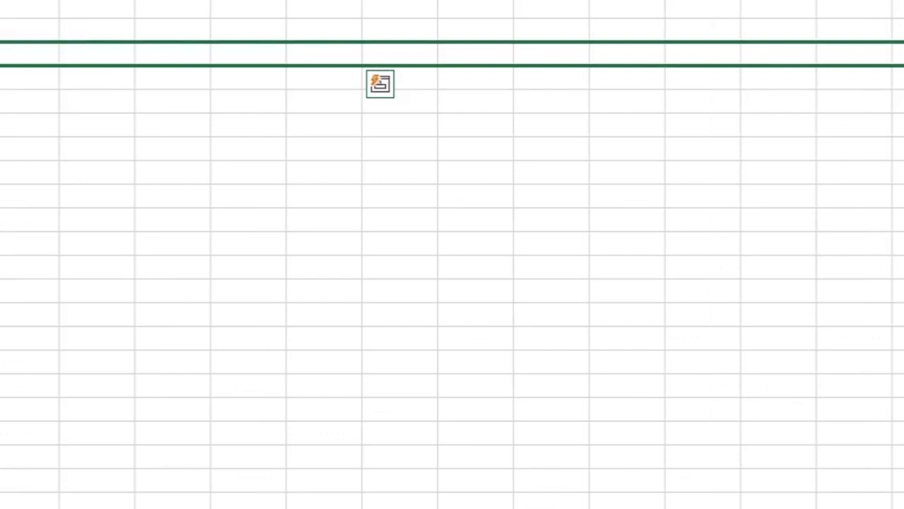
drag(903, 57, 809, 65)
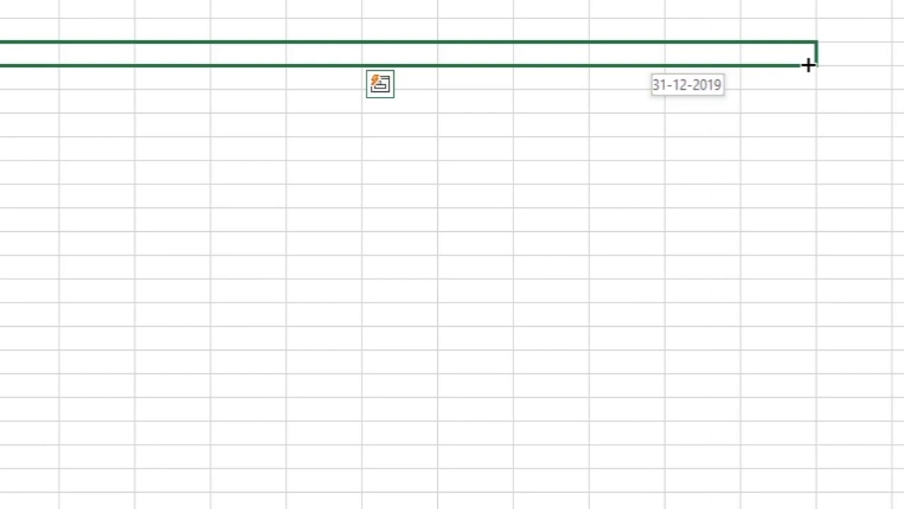
drag(807, 65, 807, 65)
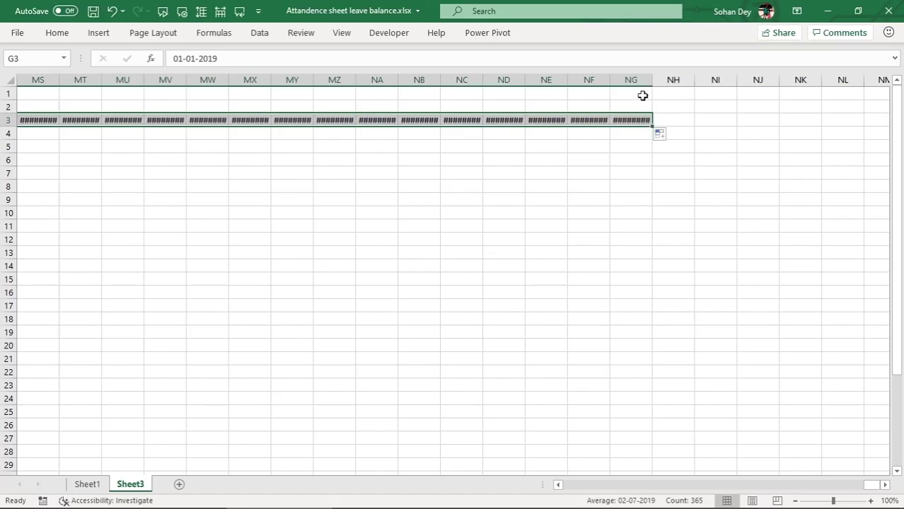
- Widen all the date columns so every date is readable
drag(636, 80, 8, 186)
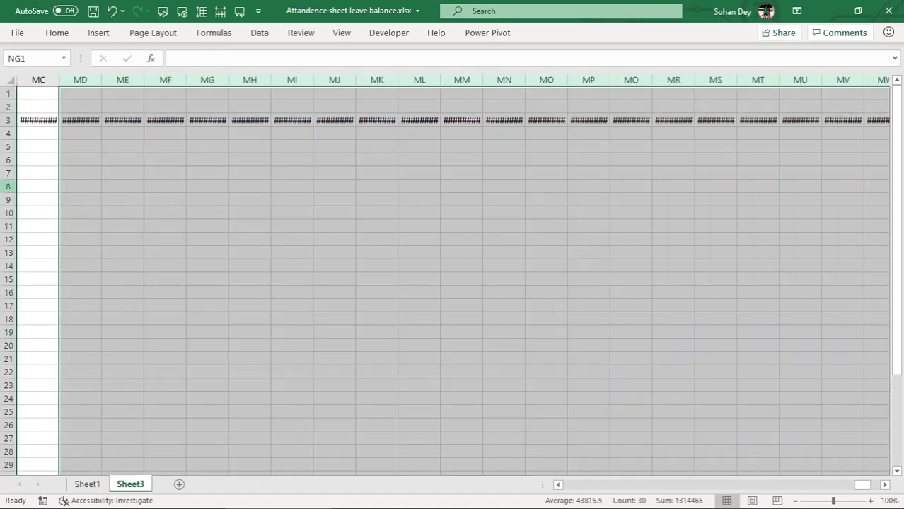
drag(8, 186, 398, 186)
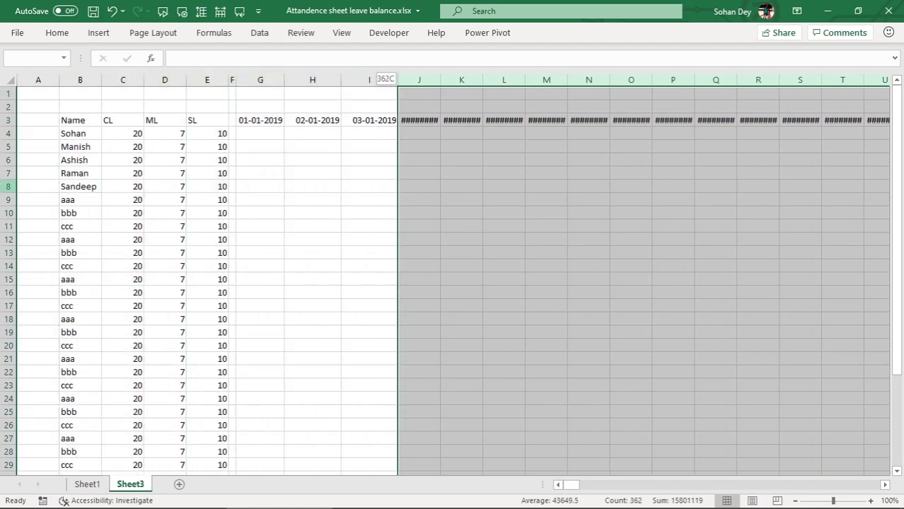
drag(440, 80, 449, 91)
click(488, 120)
key(Left)
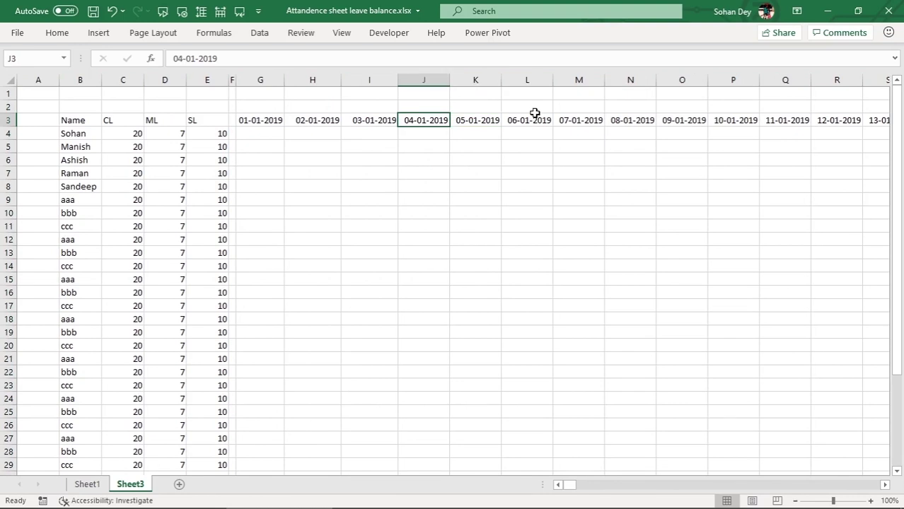
- Enter the formula =H3+1 in I3 so it adds one day to H3
key(ctrl+Left)
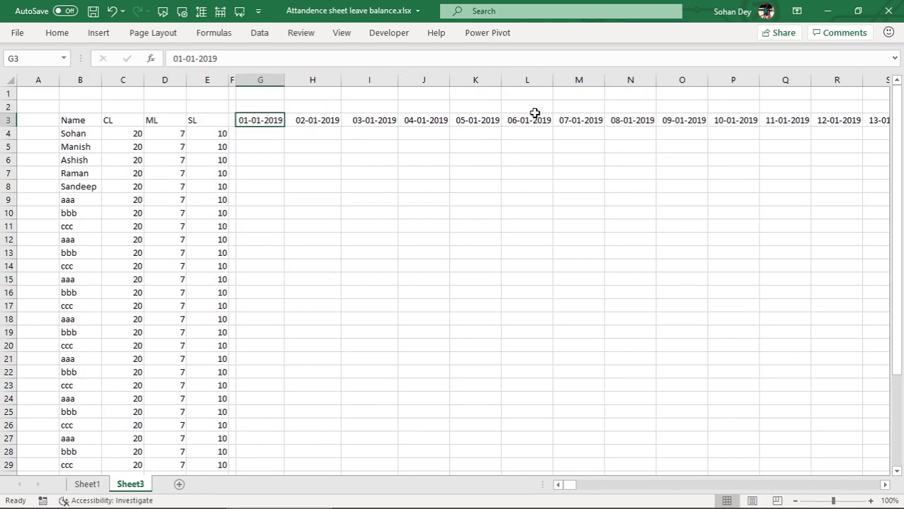
scroll(791, 96, right, 3)
key(Right)
key(Left)
key(Right)
key(Right)
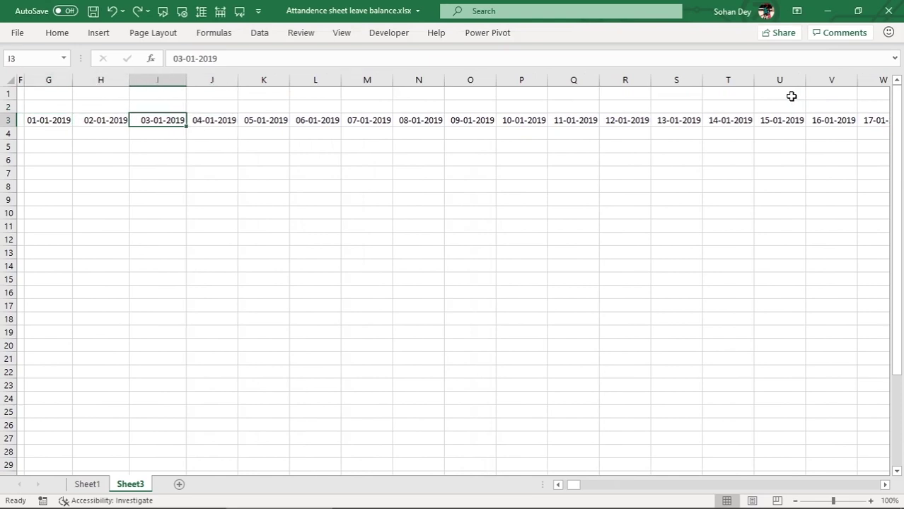
text(=)
key(Left)
text(_)
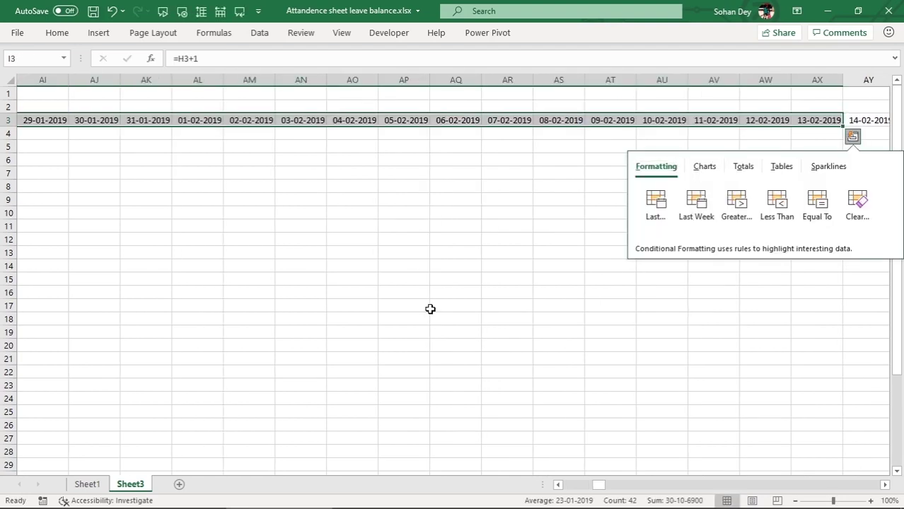
key(Right)
key(F2)
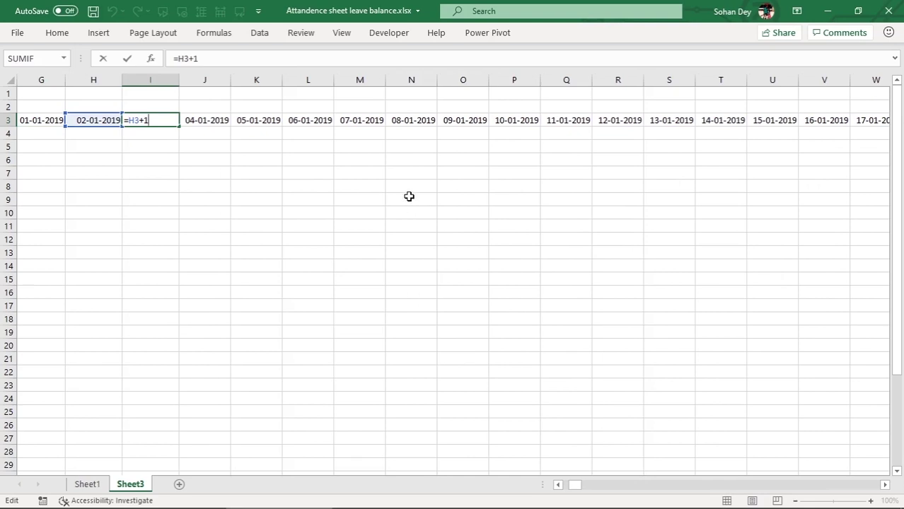
key(ctrl+Return)
- Check the dates in G3 and H3 and the formulas in I3 and J3
key(Left)
key(Left)
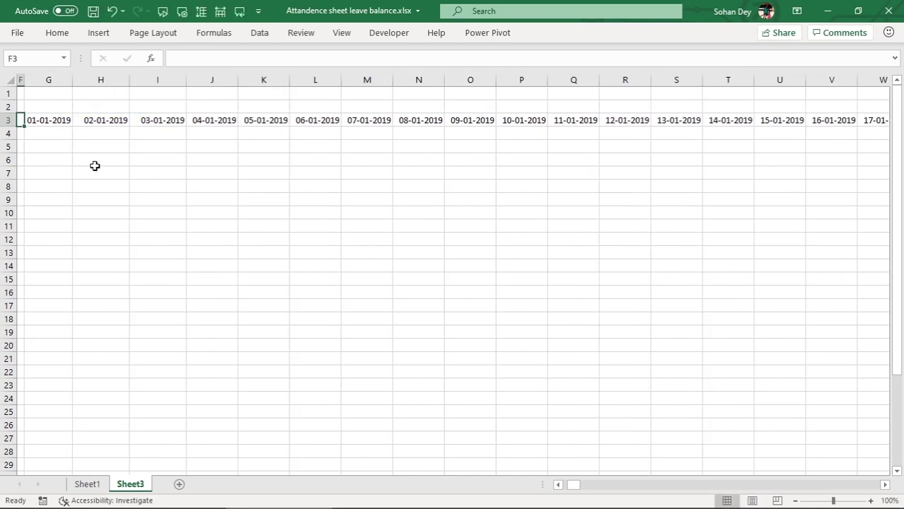
key(Right)
key(Right)
key(Left)
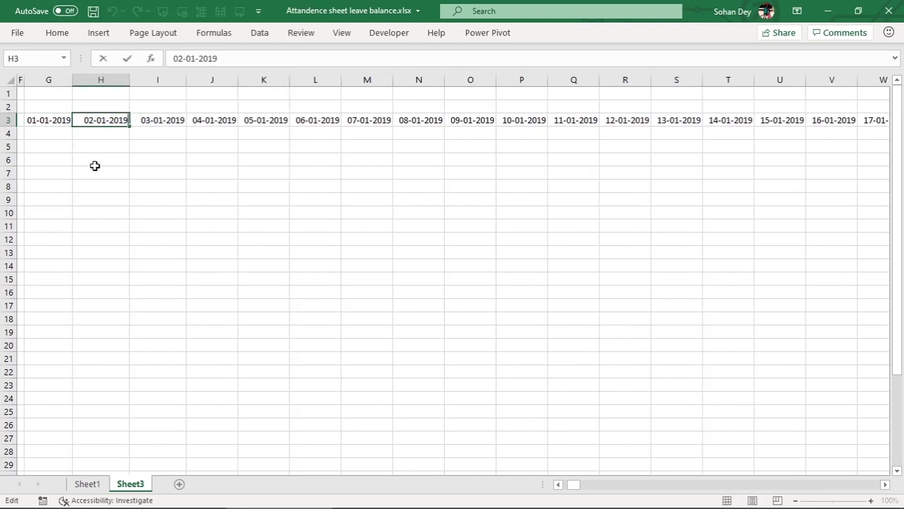
key(Right)
key(F2)
key(Tab)
key(Left)
key(Right)
key(F2)
key(Tab)
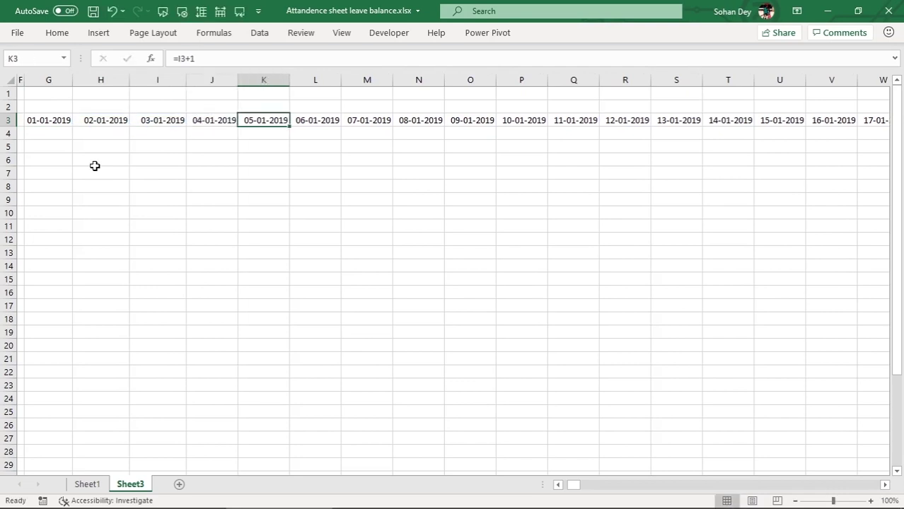
key(Left)
key(Left)
key(Left)
key(Right)
- Fill the =H3+1 formula right from I3 to the last date in row 3
key(ctrl+shift+Right)
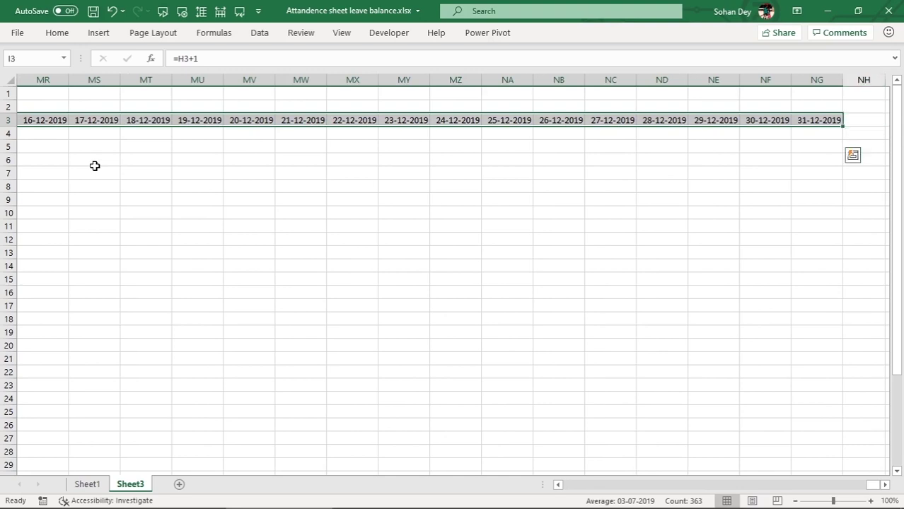
key(ctrl+r)
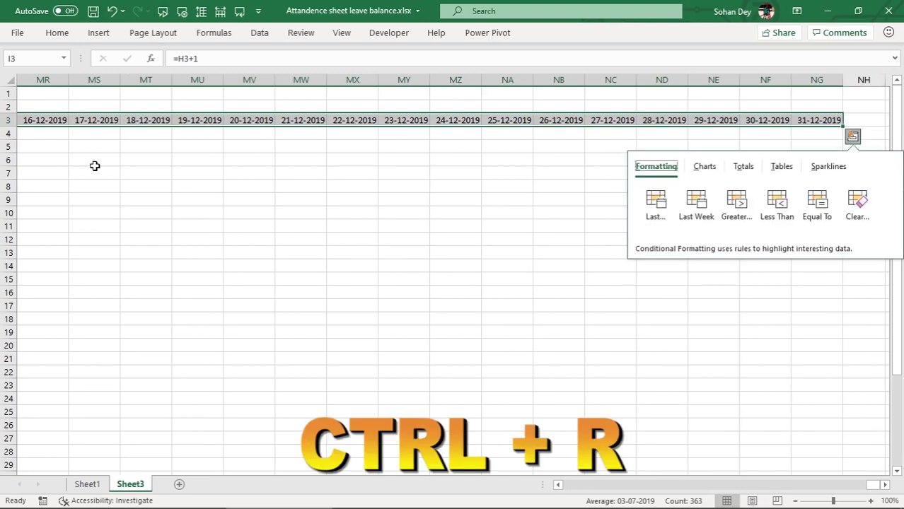
key(Escape)
key(ctrl+r)
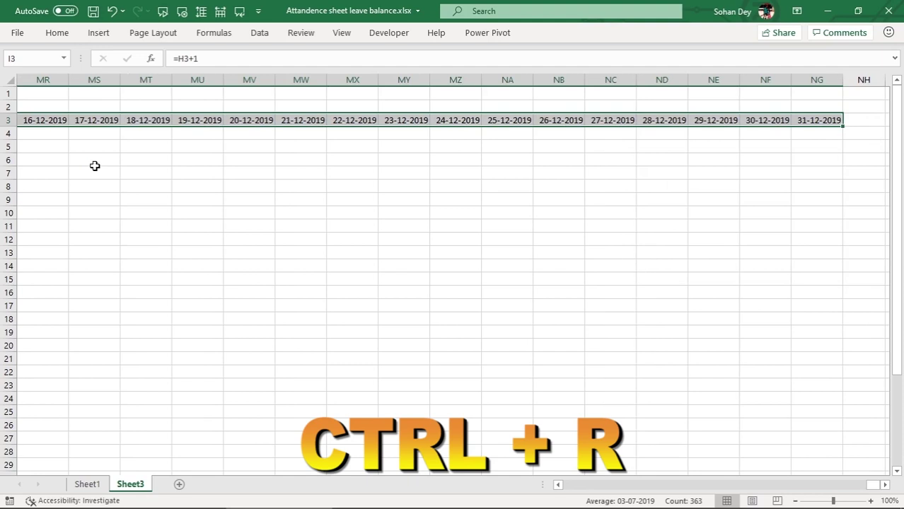
key(ctrl+Left)
key(Right)
key(Left)
key(Left)
key(Right)
key(Right)
key(Right)
key(Right)
key(Right)
key(Right)
key(Right)
- Insert a blank column after 31-01-2019, the last January date
key(Right)
key(Right)
key(Right)
key(Right)
key(Right)
key(Right)
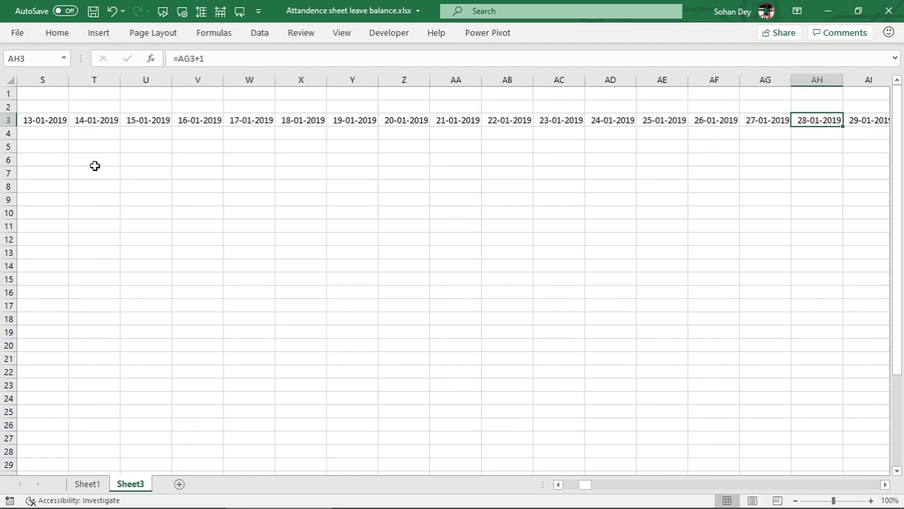
key(Right)
key(Right)
key(Right)
key(Right)
key(Left)
key(Right)
key(ctrl+space)
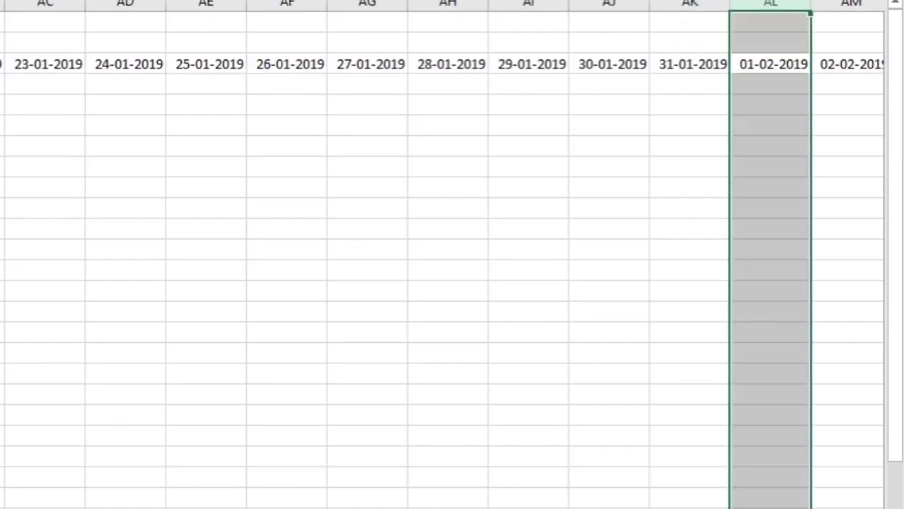
key(ctrl+shift+plus)
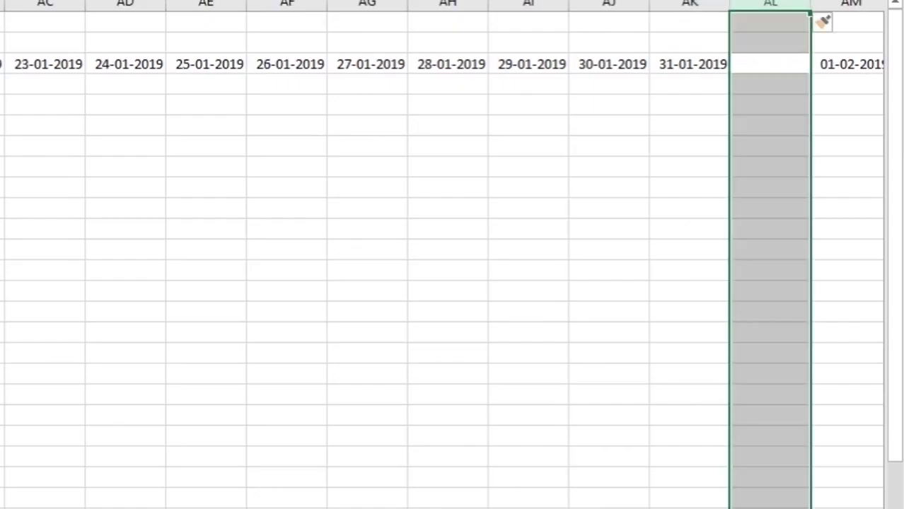
key(Left)
key(Right)
key(Left)
key(Right)
key(Right)
key(Left)
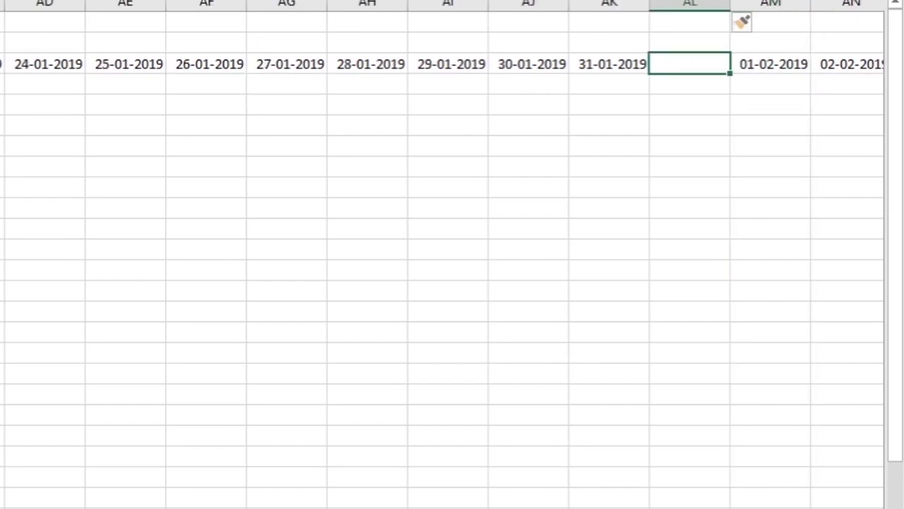
- Insert a blank column after 28-02-2019, the last February date
key(Right)
key(Right)
key(Right)
key(Right)
key(Right)
key(Right)
key(Right)
key(Right)
key(Right)
key(Right)
key(Right)
key(Right)
key(Right)
key(Right)
key(Right)
key(Right)
key(Right)
key(Right)
key(Right)
key(Right)
key(Right)
key(Right)
key(Right)
key(Right)
key(Right)
key(Left)
key(Left)
key(Left)
key(Left)
key(Left)
key(Left)
key(Right)
key(ctrl+space)
key(ctrl+shift+plus)
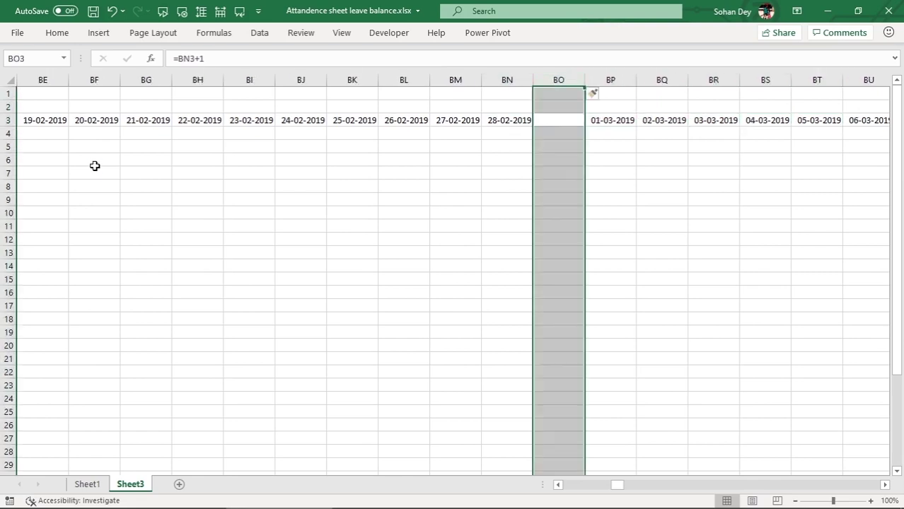
- Check the end of March and the empty gap column MM after 30-11-2019
key(Right)
key(Right)
key(Right)
key(Right)
key(Right)
key(Right)
key(Right)
key(Right)
key(Right)
key(Right)
key(Right)
key(Right)
key(Right)
key(Right)
key(Right)
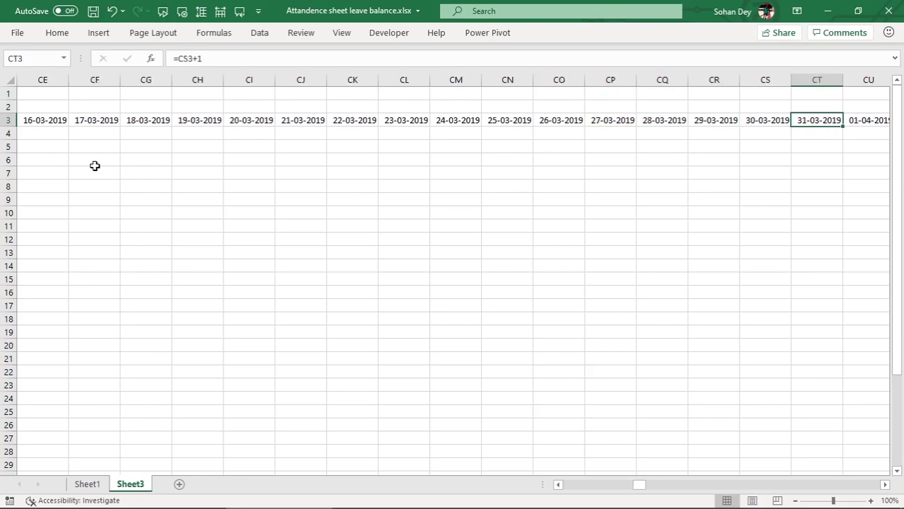
key(Left)
key(Right)
key(Right)
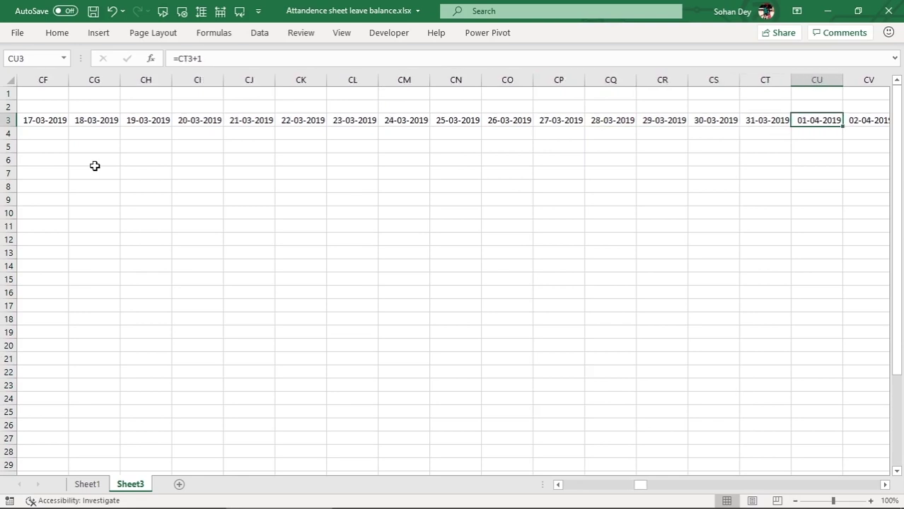
key(ctrl+space)
key(ctrl+Right)
key(Right)
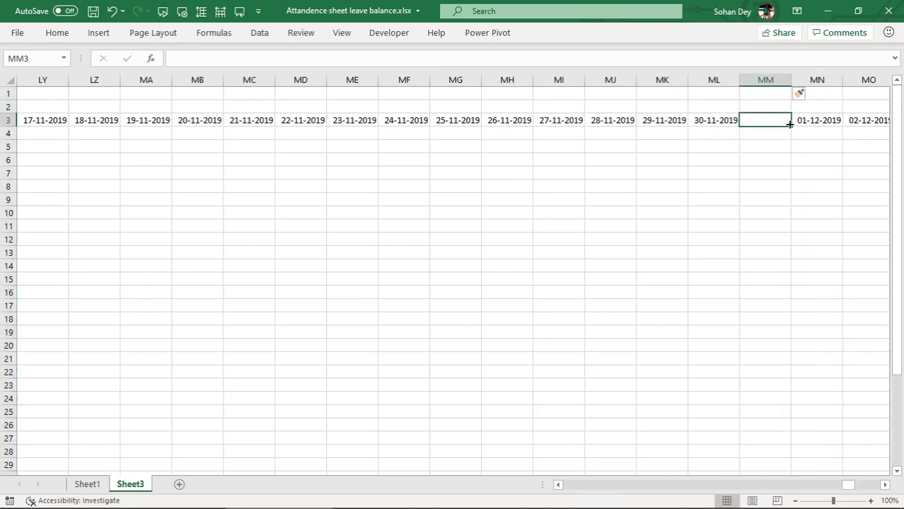
key(Right)
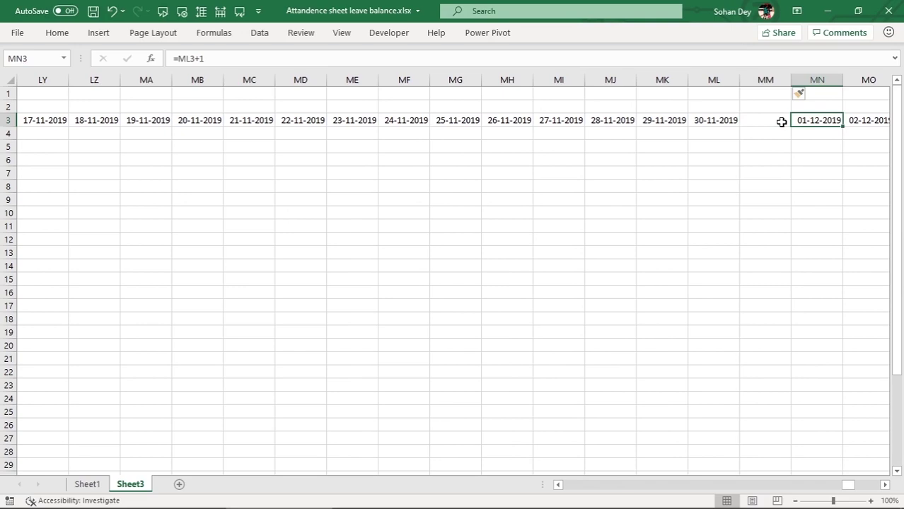
key(Left)
key(Down)
key(Left)
key(Up)
key(Right)
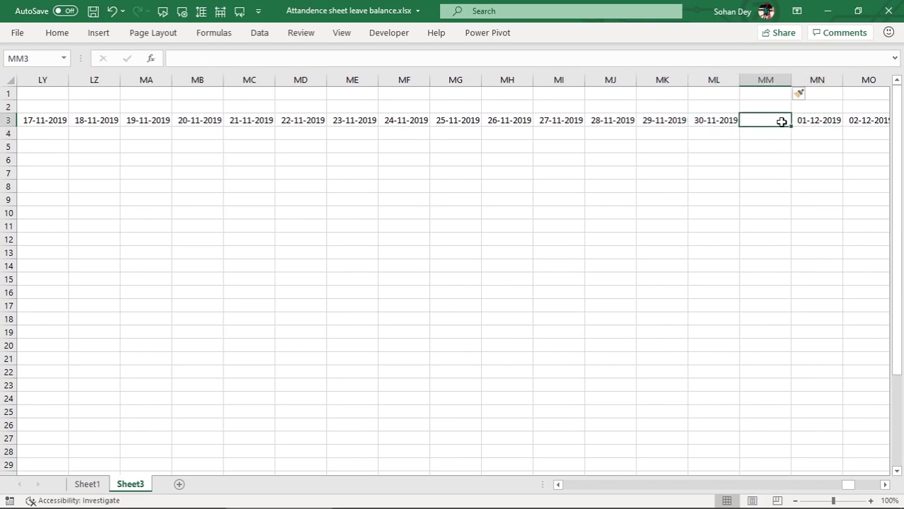
- Go back to G2, above the first date 01-01-2019
key(Up)
key(Home)
key(Down)
key(Right)
key(Right)
key(Right)
key(Right)
key(Right)
key(Right)
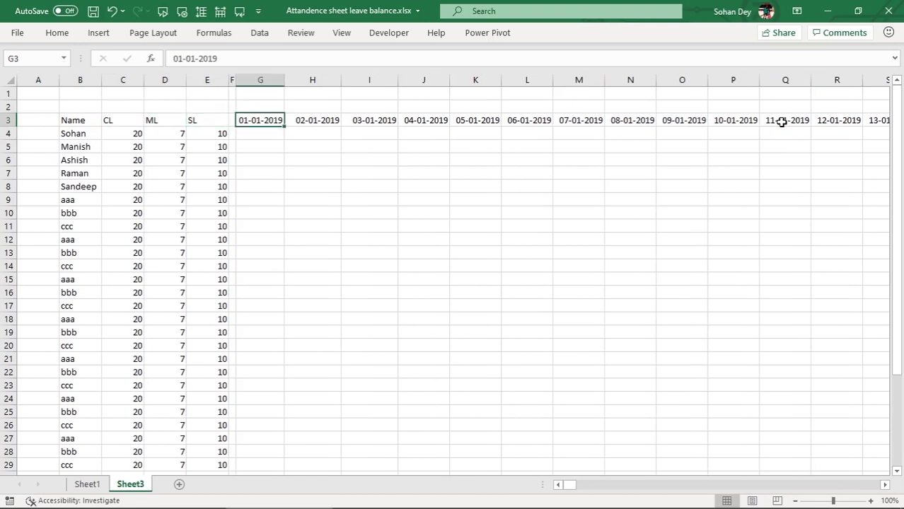
key(Up)
key(Down)
key(Up)
key(Down)
key(Up)
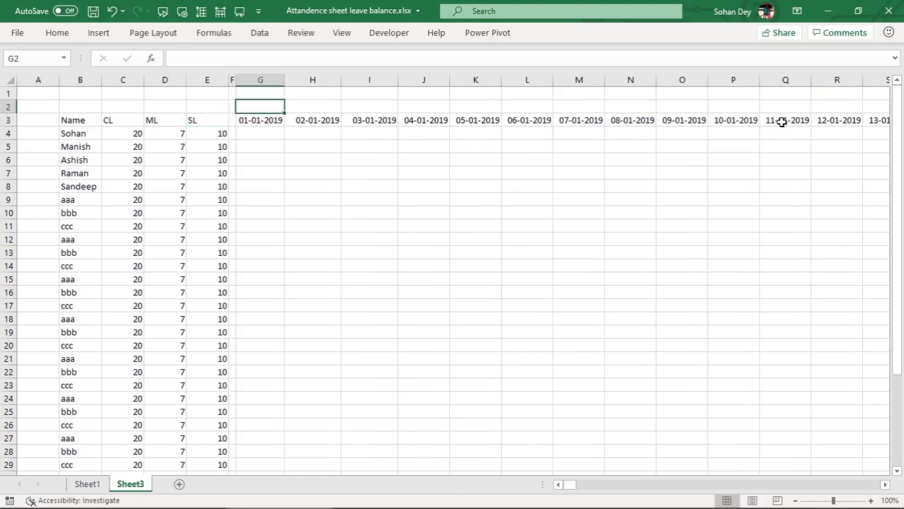
key(shift+Right)
key(shift+Right)
key(shift+Right)
key(shift+Right)
key(shift+Right)
key(shift+Right)
key(shift+Right)
key(shift+Right)
key(shift+Right)
key(shift+Right)
key(shift+Right)
key(shift+Right)
key(shift+Right)
key(shift+Right)
key(shift+Right)
key(shift+Right)
key(shift+Right)
key(shift+Right)
key(shift+Right)
key(shift+Right)
key(shift+Right)
key(shift+Right)
key(shift+Right)
key(shift+Right)
- Select row 2 from G2 to AK2 above the January dates
key(shift+Left)
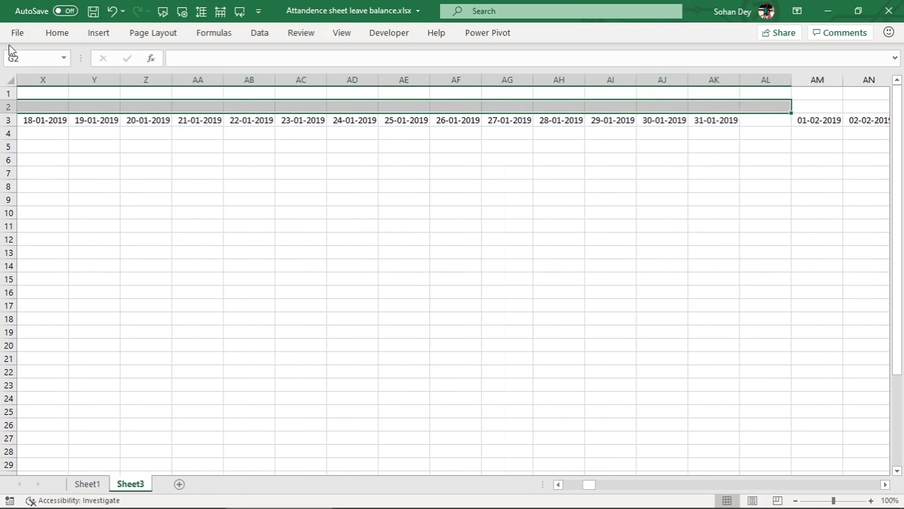
click(722, 122)
click(767, 109)
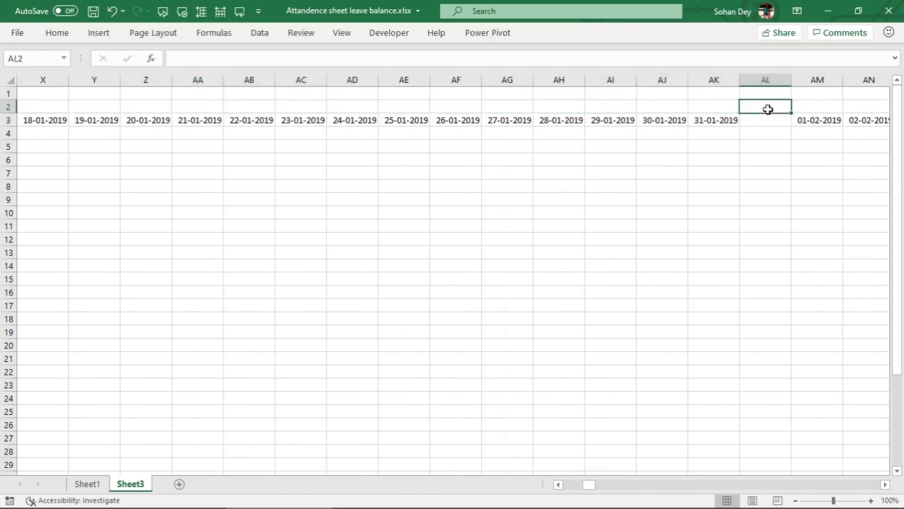
key(ctrl+Left)
key(Right)
key(Right)
key(Right)
key(Right)
key(Right)
key(Right)
key(shift+Right)
key(shift+Right)
key(shift+Right)
key(shift+Right)
key(shift+Right)
key(shift+Right)
key(shift+Right)
key(shift+Right)
key(shift+Right)
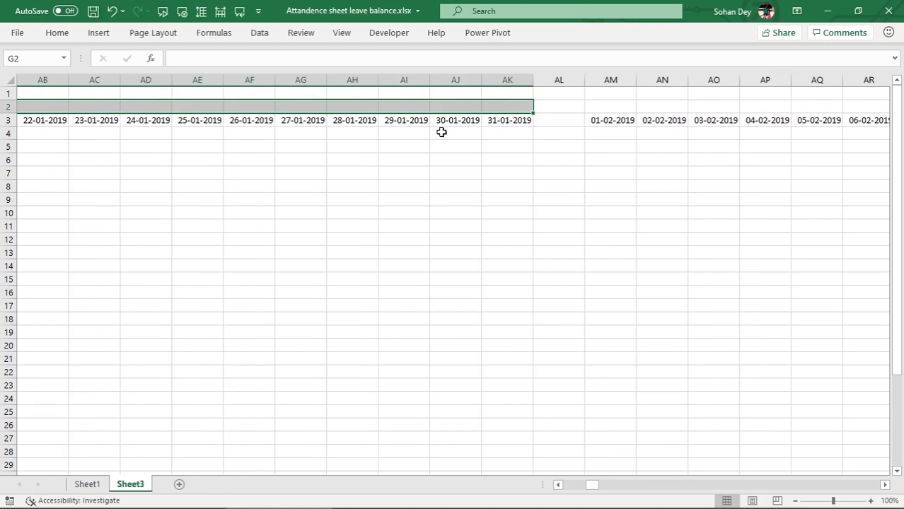
- Fill G2:AK2 yellow, merge and centre it, and enter the Jan19 label
click(60, 34)
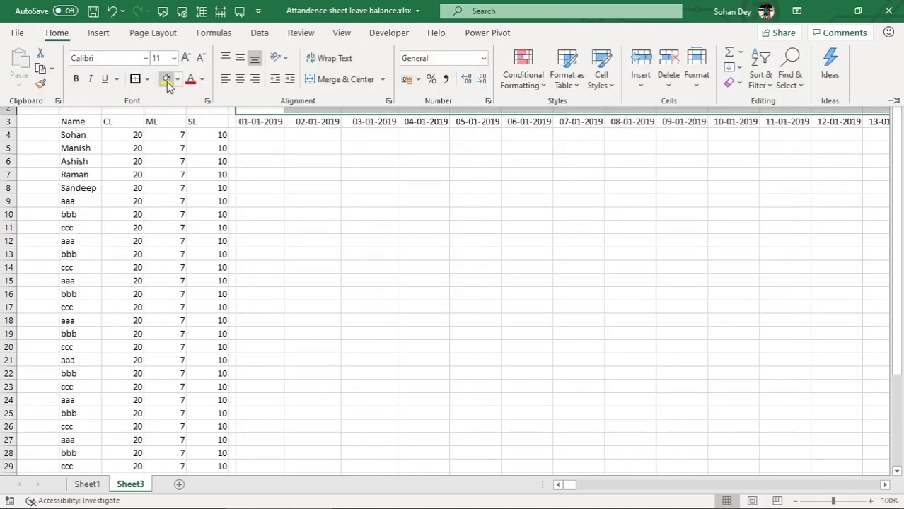
click(167, 81)
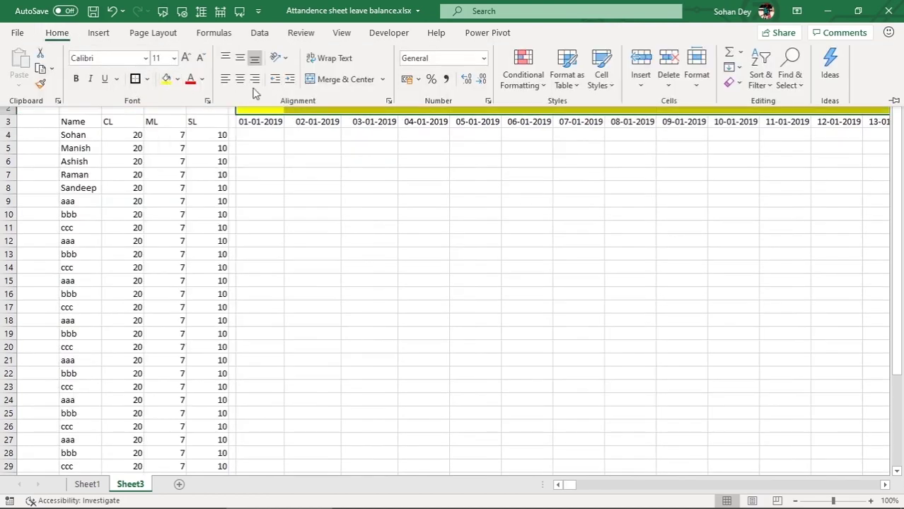
click(341, 81)
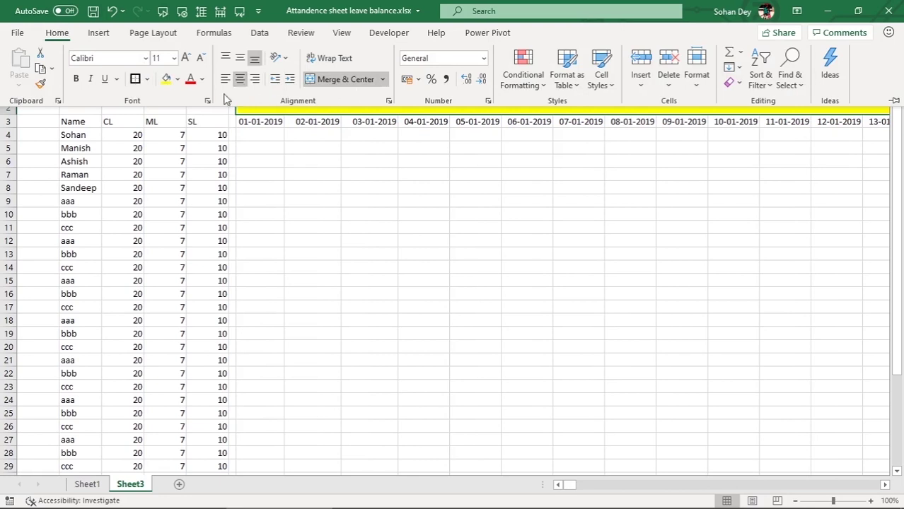
text(Jan-)
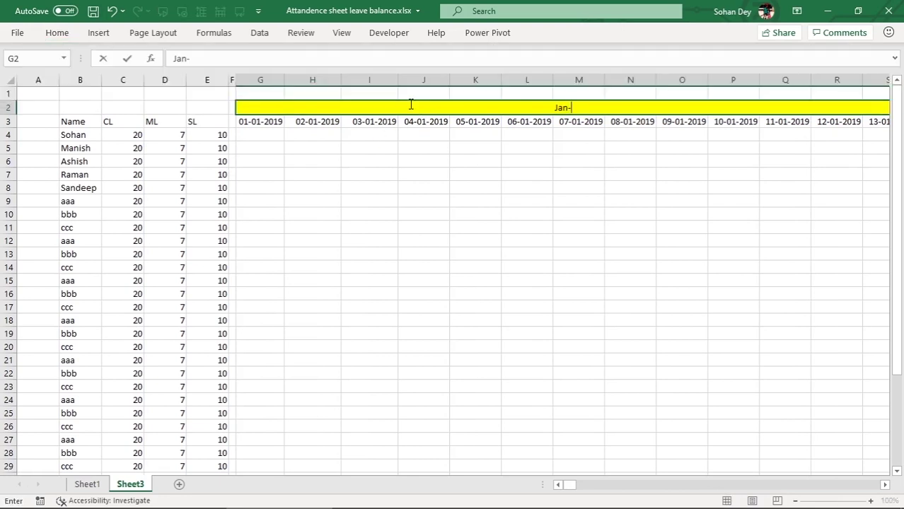
text(19)
key(Return)
- Undo an accidental entry in G3 and select the date columns from G
text(4)
key(ctrl+Return)
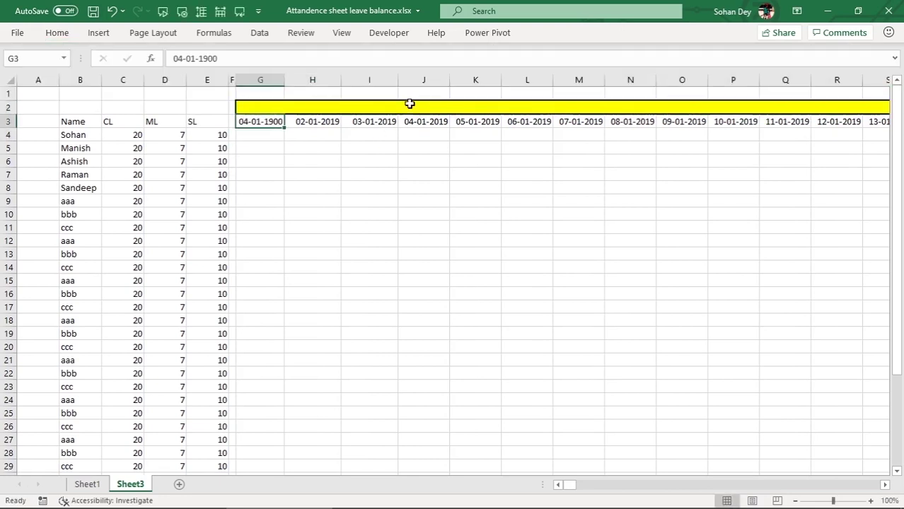
key(ctrl+z)
drag(260, 80, 900, 42)
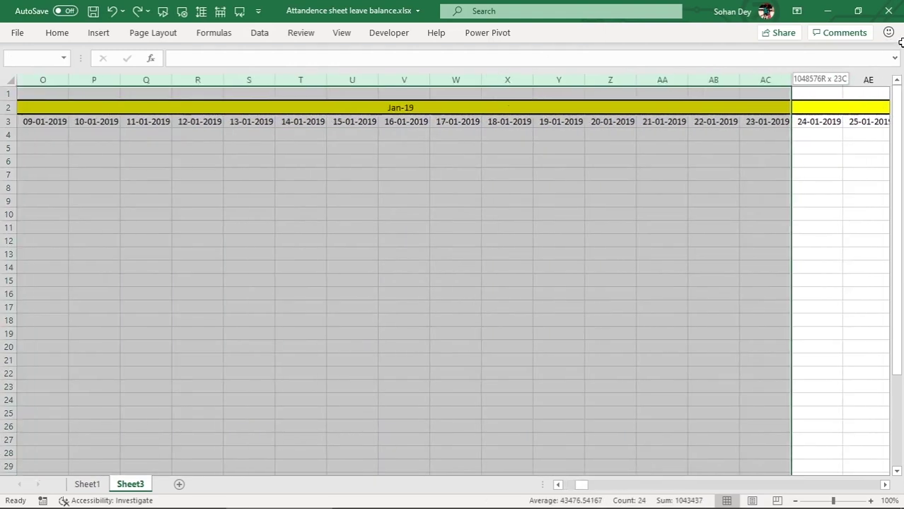
- Group the January date columns G:AK and collapse the group
drag(899, 42, 744, 89)
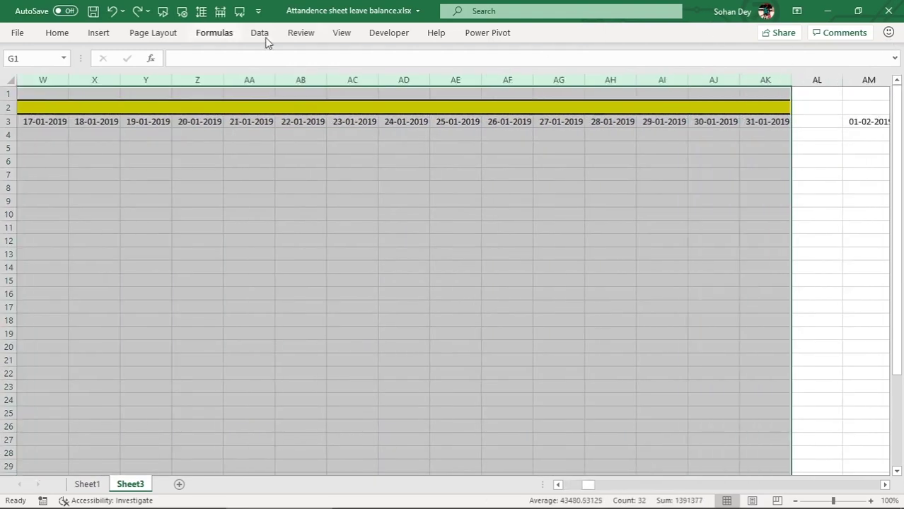
click(260, 33)
click(840, 32)
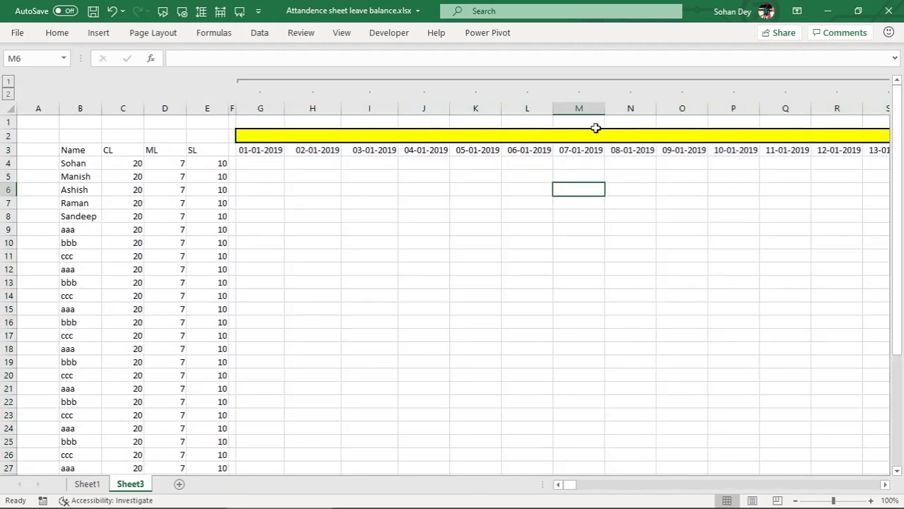
click(592, 136)
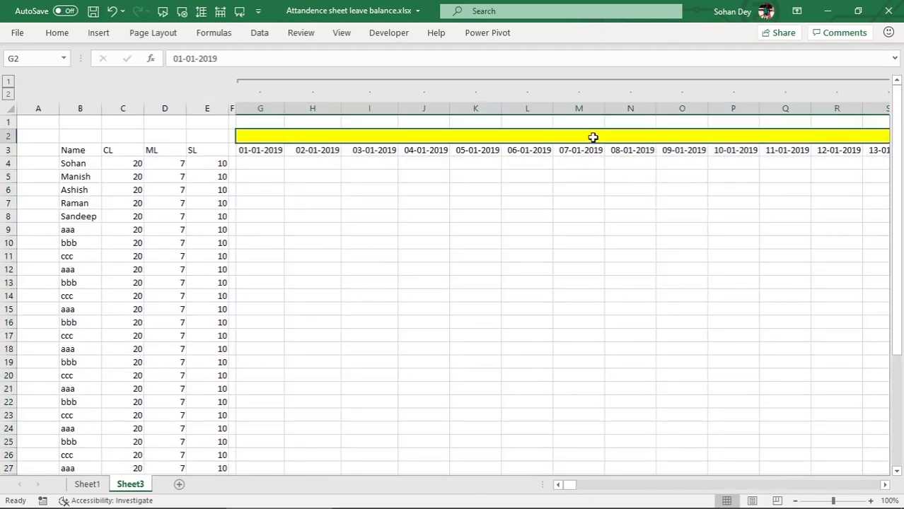
key(Right)
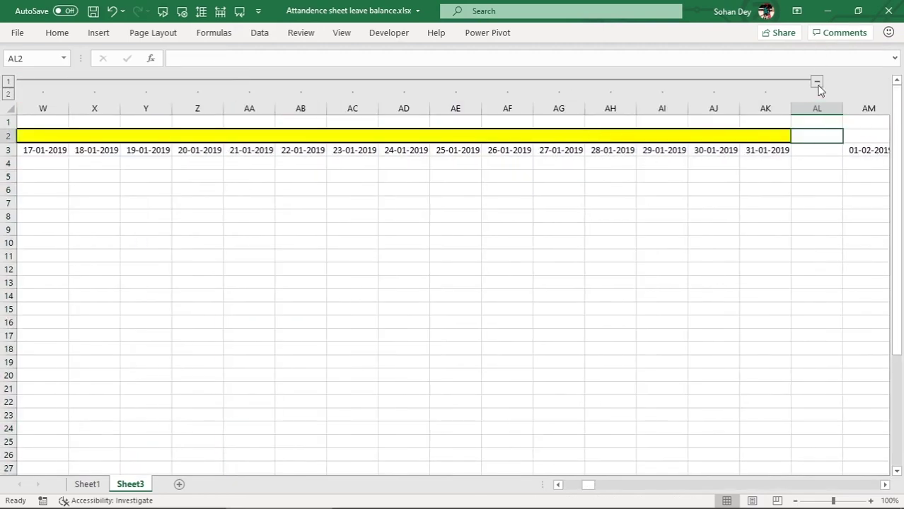
click(817, 83)
- Expand the January columns again and remove the column grouping
drag(601, 485, 572, 483)
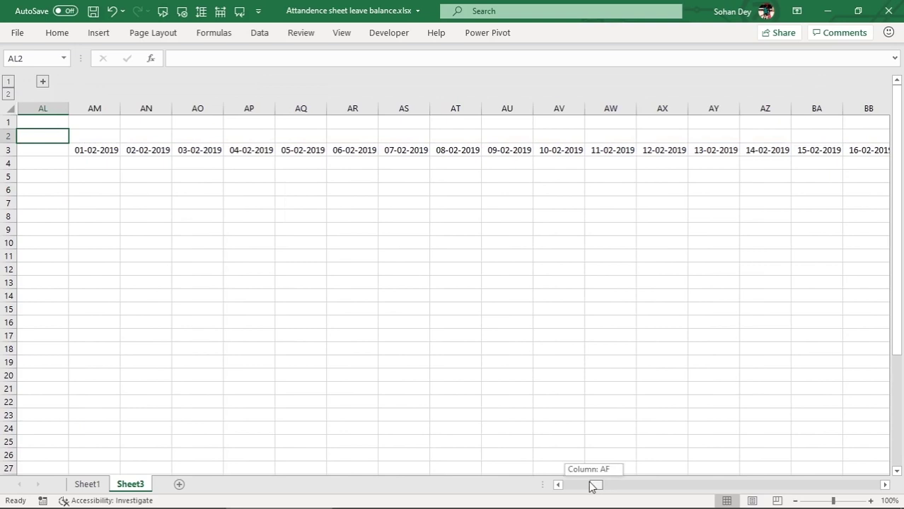
click(558, 485)
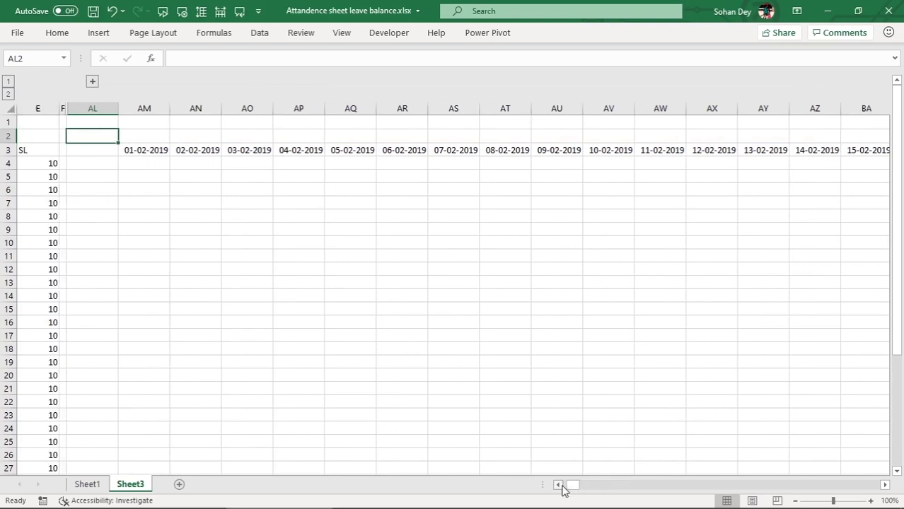
click(558, 485)
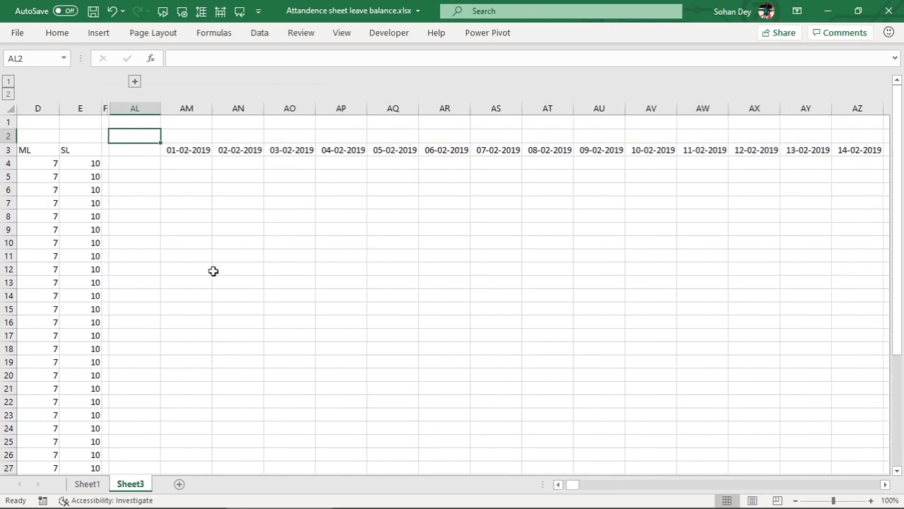
click(134, 82)
click(784, 149)
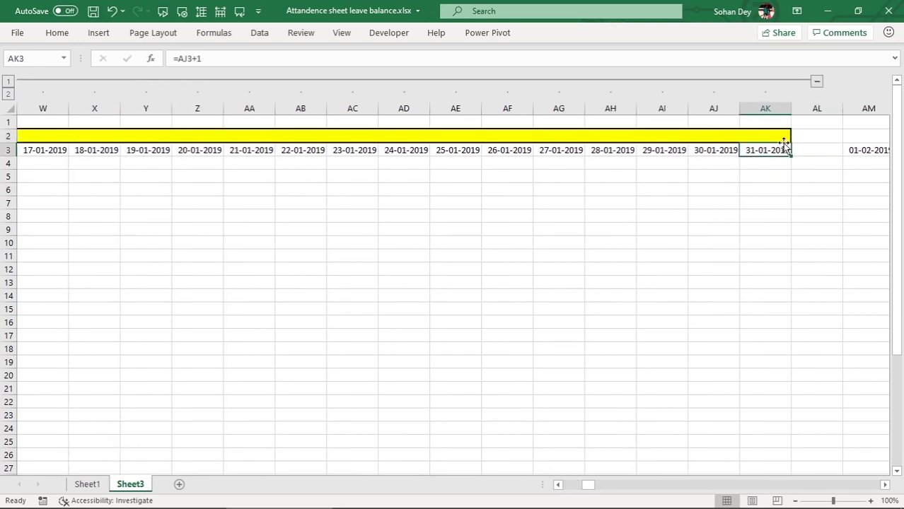
click(809, 132)
key(alt+a)
key(h)
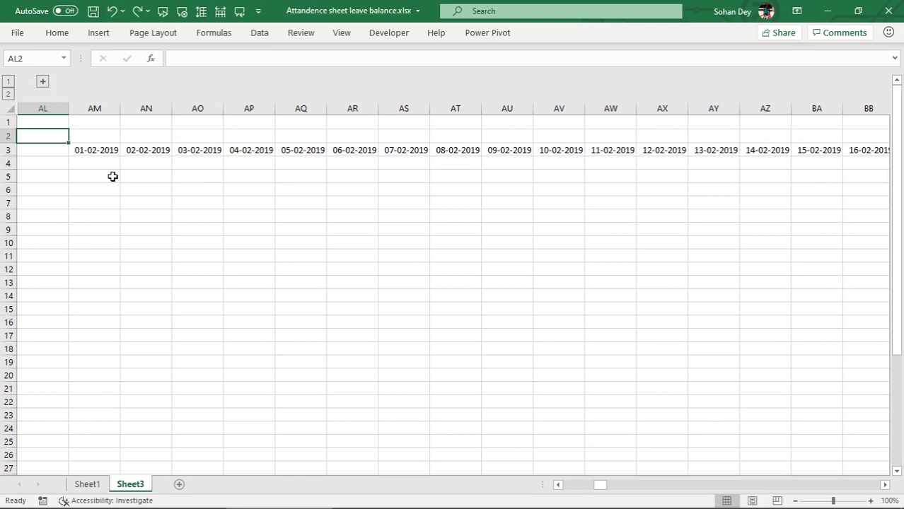
key(alt+shift+Left)
key(Left)
- Merge G2:AL2 into one band labelled Jan-19
key(shift+Right)
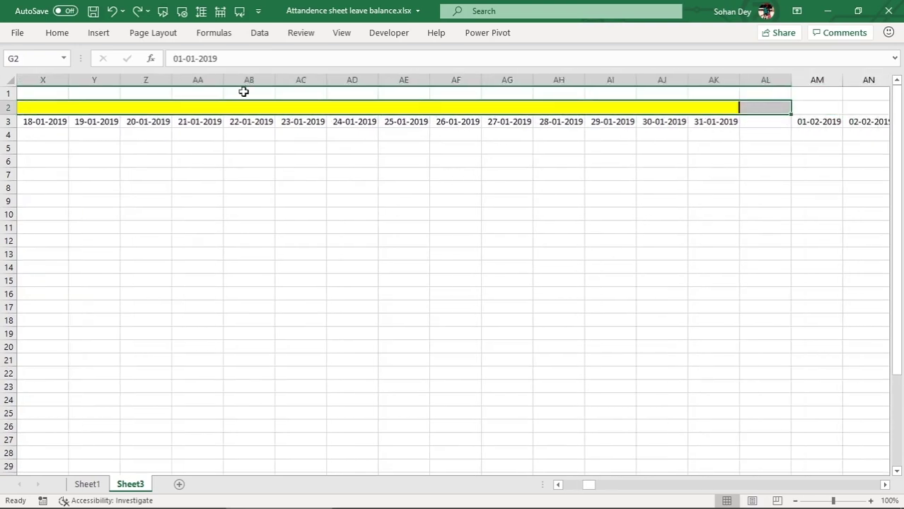
click(61, 35)
click(345, 80)
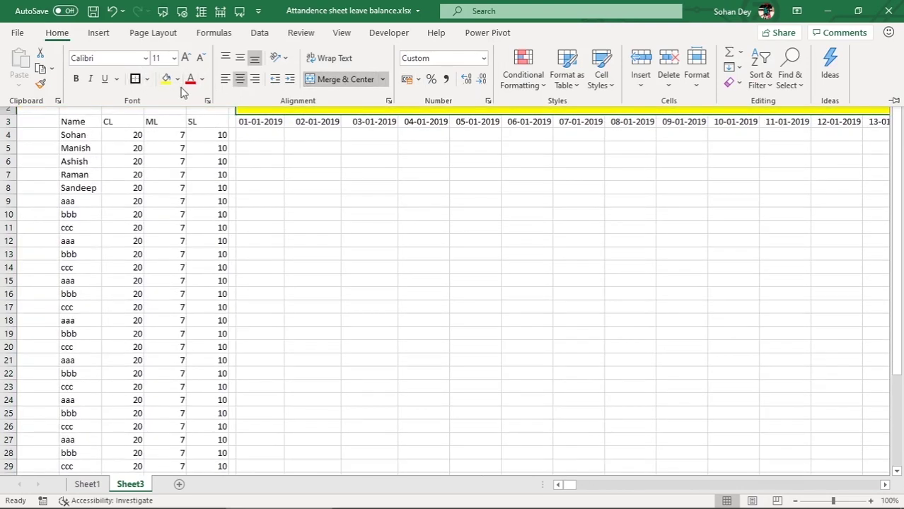
click(407, 111)
text(Jan)
key(Tab)
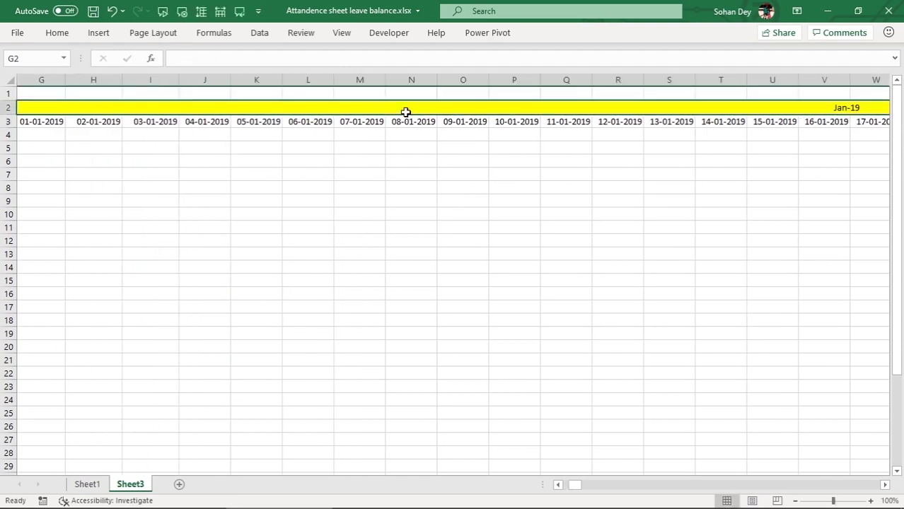
- Create merged yellow Feb-19 and Mar-19 bands above the February and March dates
key(shift+Right)
key(shift+Right)
key(shift+Right)
key(shift+Right)
key(shift+Right)
key(shift+Right)
key(shift+Right)
key(shift+Right)
key(shift+Right)
key(shift+Right)
key(shift+Left)
key(shift+Left)
key(shift+Left)
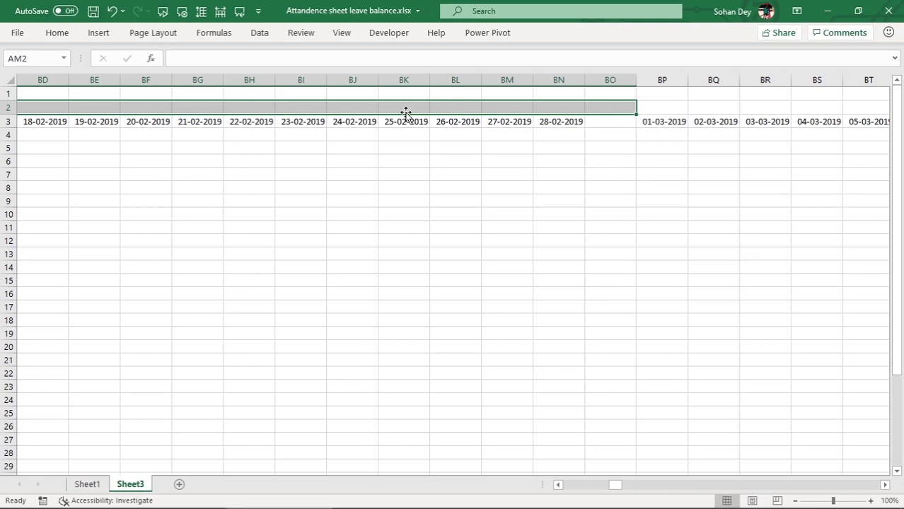
click(57, 33)
key(ctrl+z)
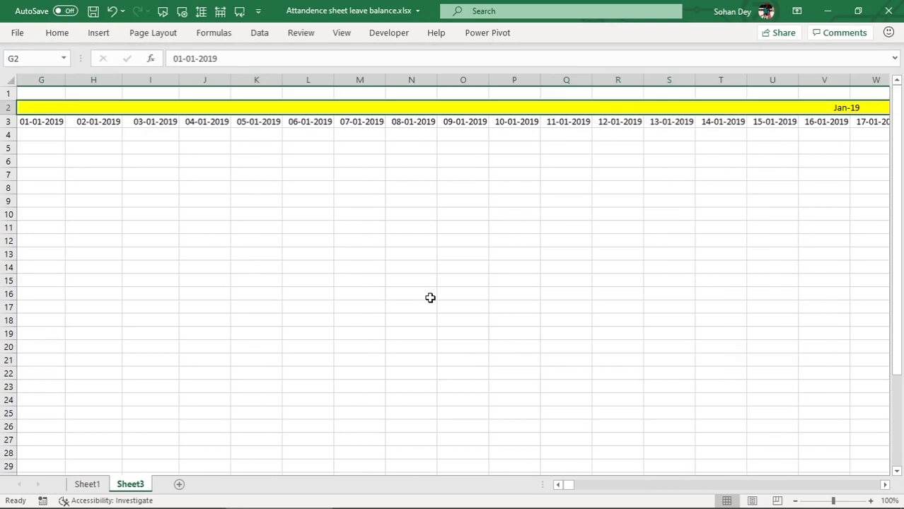
key(ctrl+y)
key(ctrl+z)
key(ctrl+y)
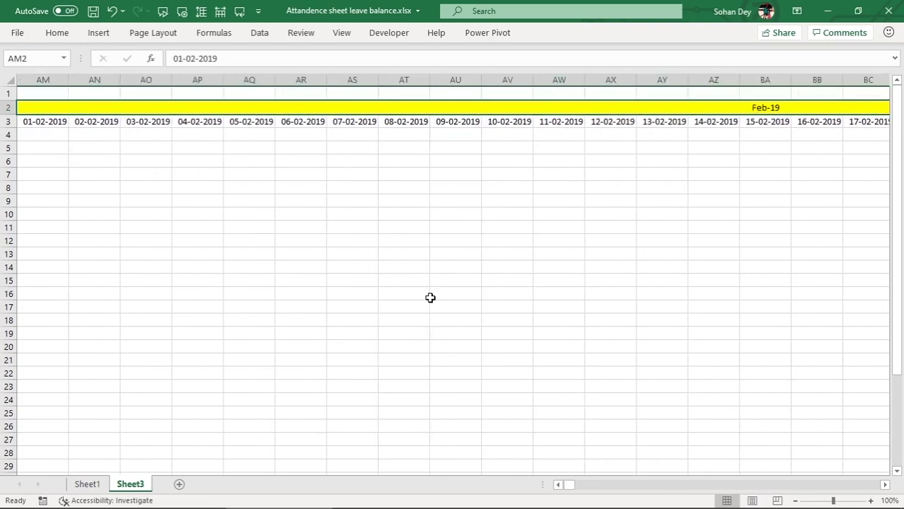
key(ctrl+y)
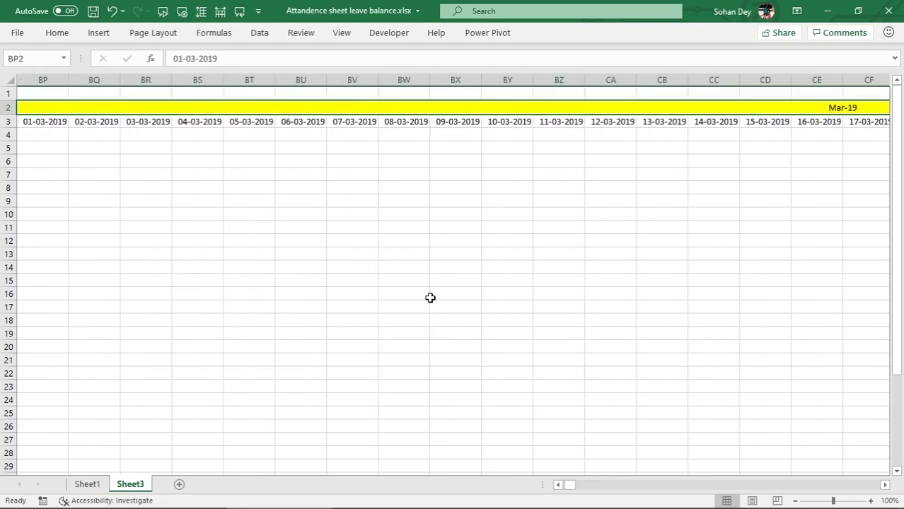
- Select row 2 across the April date columns
key(Right)
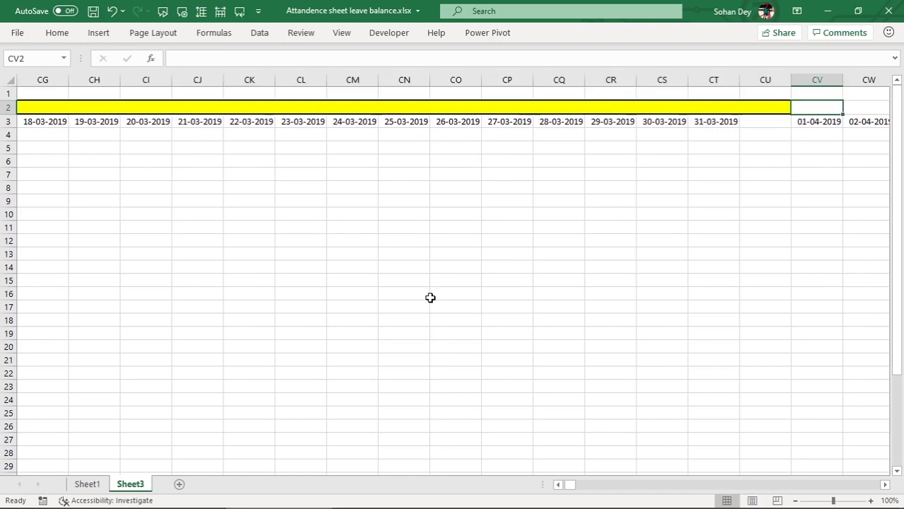
key(shift+Right)
key(shift+Right)
key(shift+Right)
key(shift+Right)
key(shift+Right)
key(shift+Right)
key(shift+Right)
key(shift+Right)
key(shift+Right)
key(shift+Right)
key(shift+Right)
key(shift+Left)
key(shift+Left)
key(shift+Left)
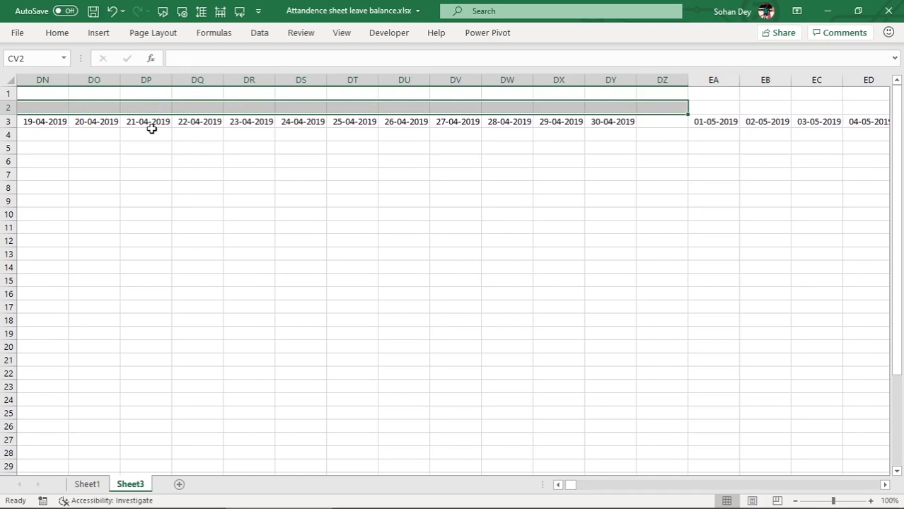
- Make the April row-2 range a yellow, bordered, merged band labelled Apr-19
click(57, 32)
click(166, 78)
click(134, 79)
click(344, 81)
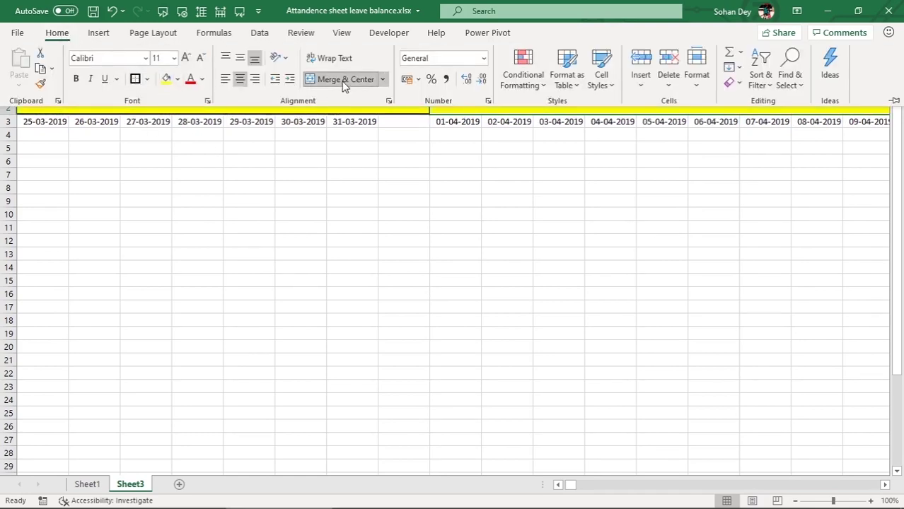
text(A)
text(pr-1)
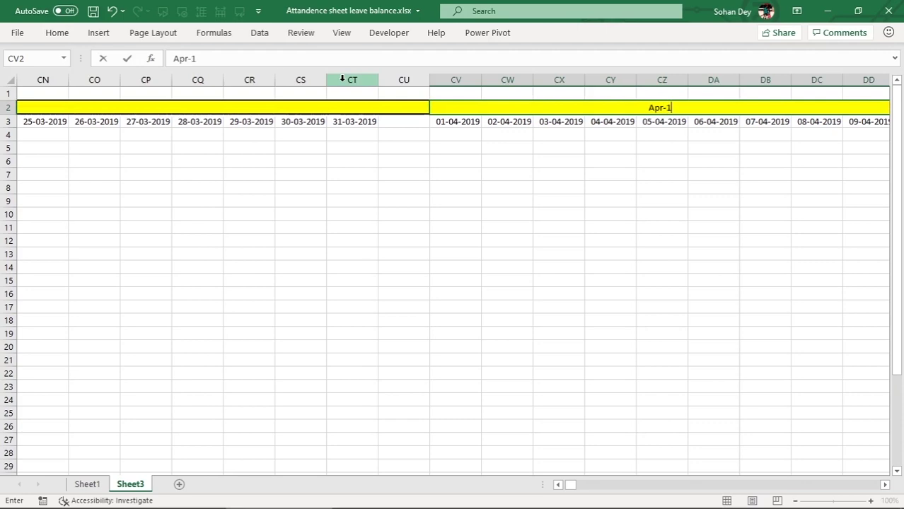
text(9)
key(Return)
- Fill the May row-2 range yellow and merge it into one band
key(shift+Right)
key(shift+Right)
key(shift+Right)
key(shift+Right)
key(shift+Right)
key(shift+Right)
key(shift+Right)
key(shift+Right)
key(shift+Right)
key(shift+Right)
key(shift+Right)
key(shift+Right)
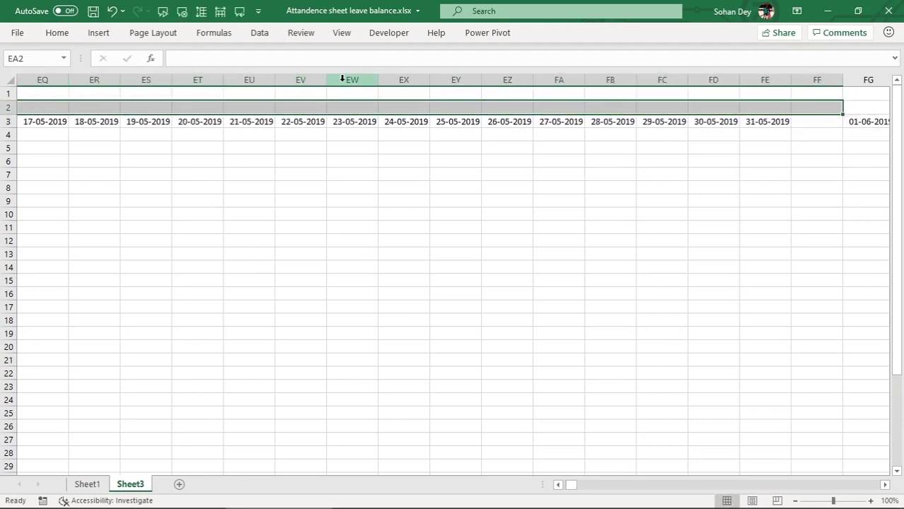
click(60, 32)
click(165, 78)
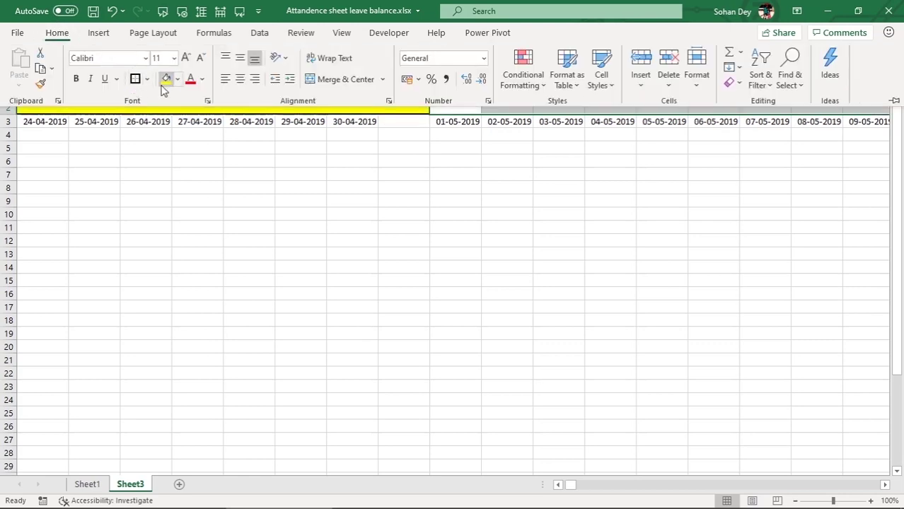
click(342, 79)
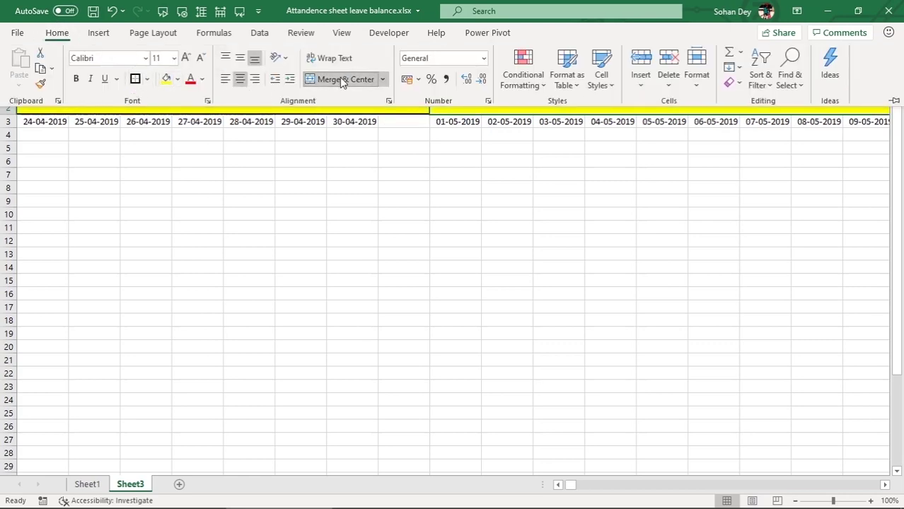
- Make the June header range a merged yellow band labelled June-19
drag(340, 107, 858, 108)
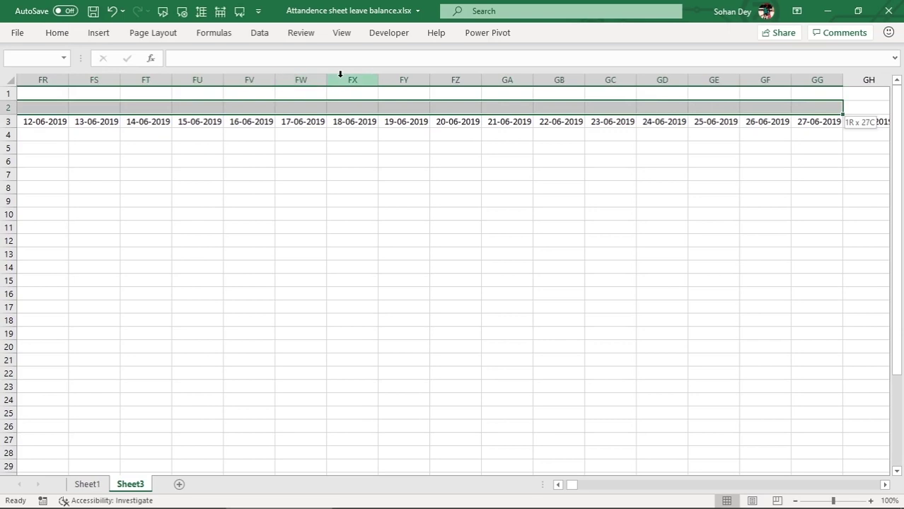
click(59, 32)
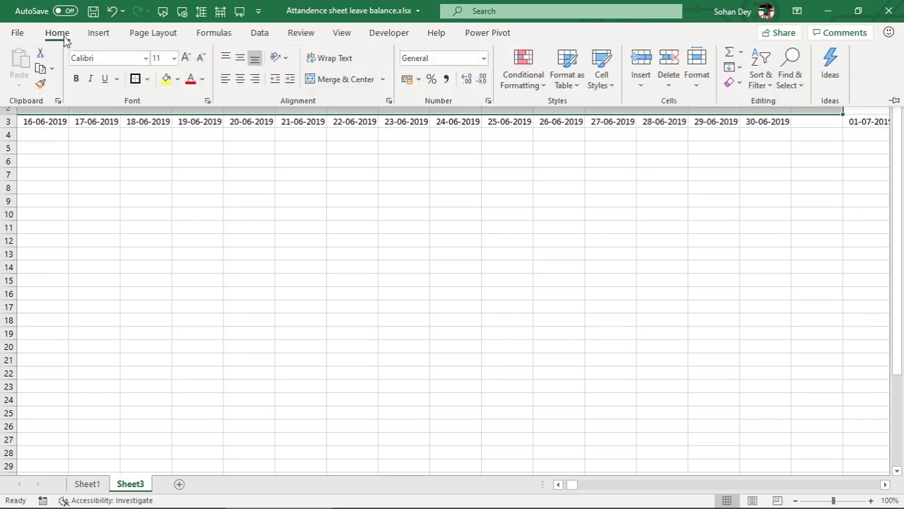
click(165, 78)
click(329, 77)
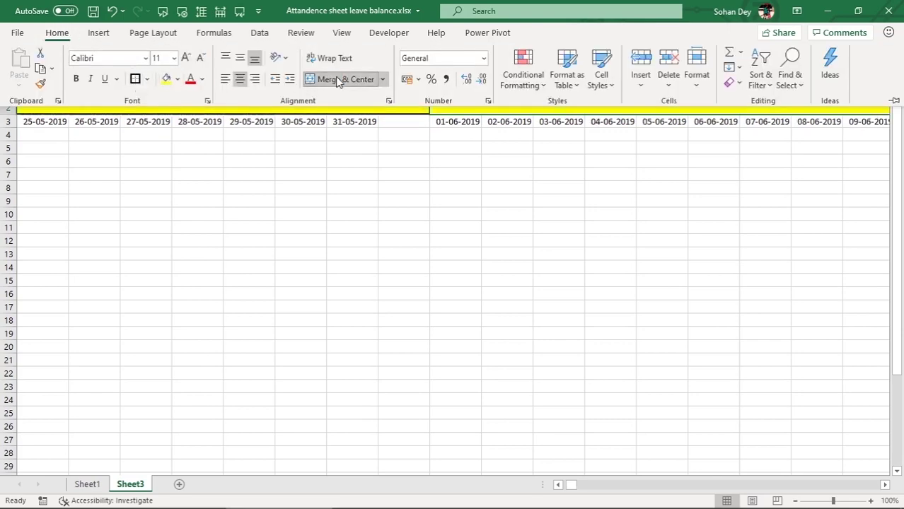
text(June-19)
key(Return)
- Make the July header range a merged yellow band labelled Jul-19
drag(43, 108, 842, 108)
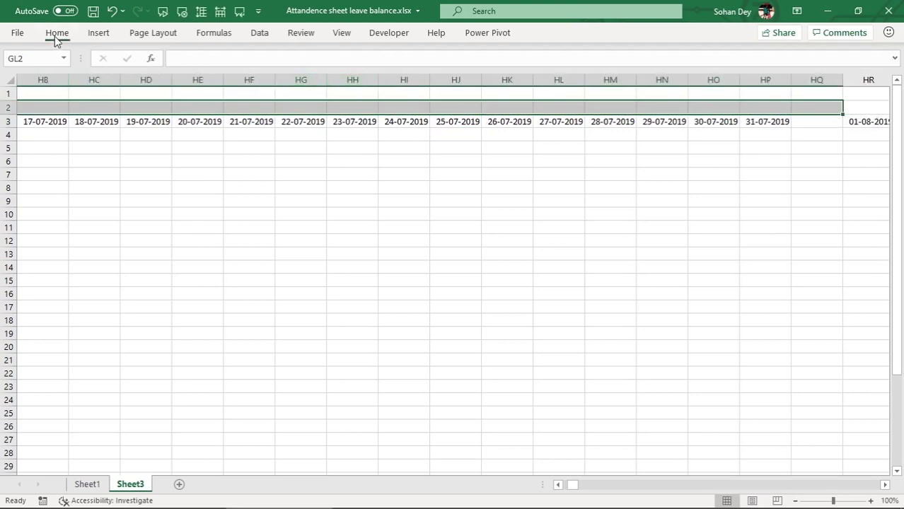
click(57, 32)
click(166, 78)
click(345, 79)
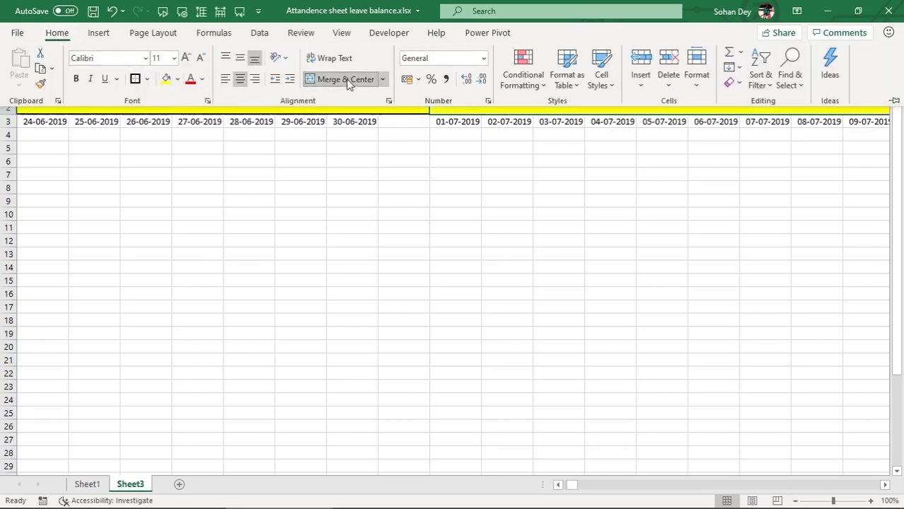
text(Jul)
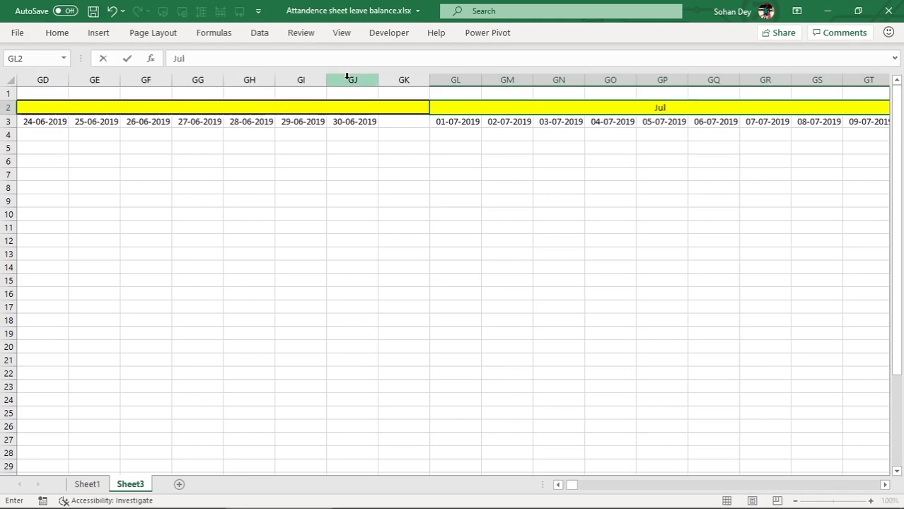
text(9)
key(Return)
- Merge August's row-2 header cells into one yellow band
key(Up)
key(Right)
key(shift+Right)
key(shift+Right)
key(shift+Right)
key(shift+Right)
key(shift+Right)
key(shift+Right)
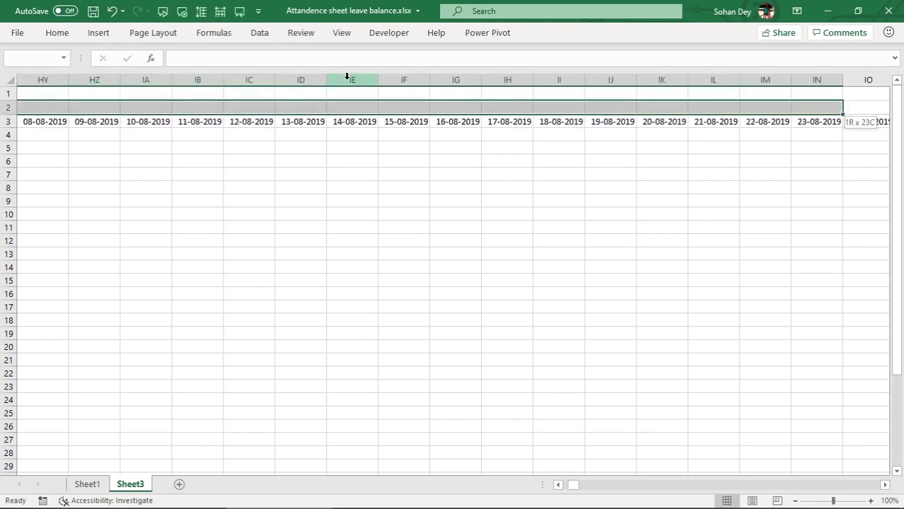
click(56, 32)
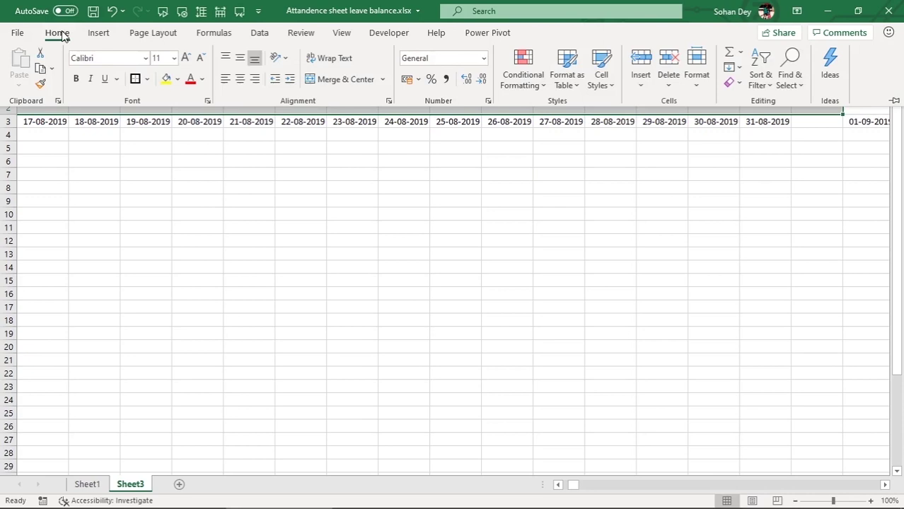
click(345, 79)
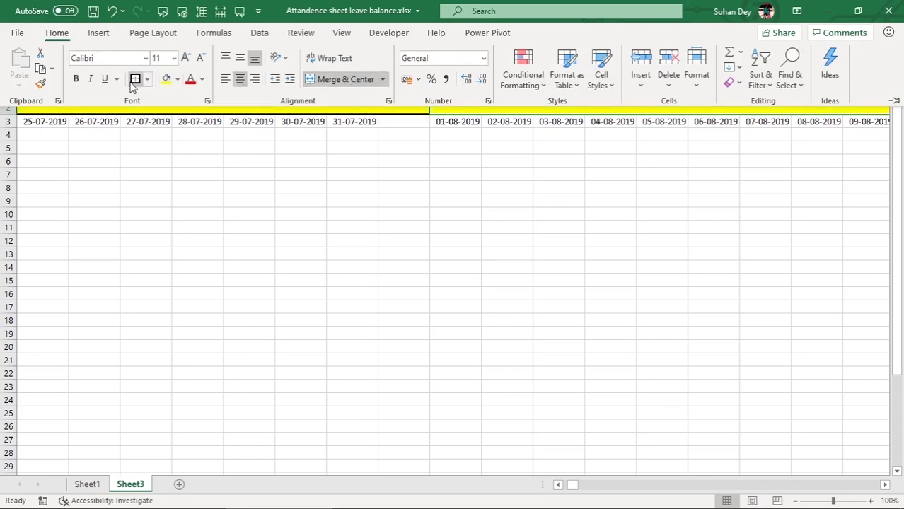
- Make December's header range a merged yellow band labelled Dec-19
drag(741, 106, 345, 77)
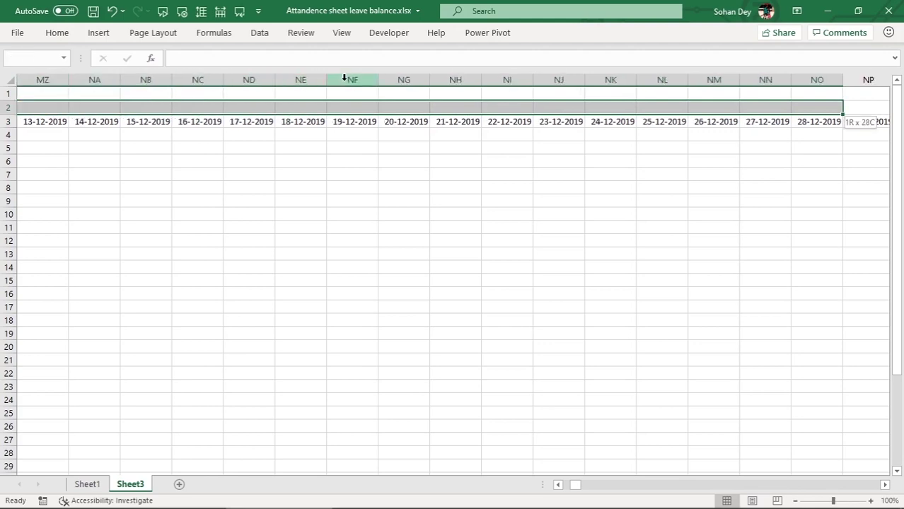
drag(344, 80, 344, 78)
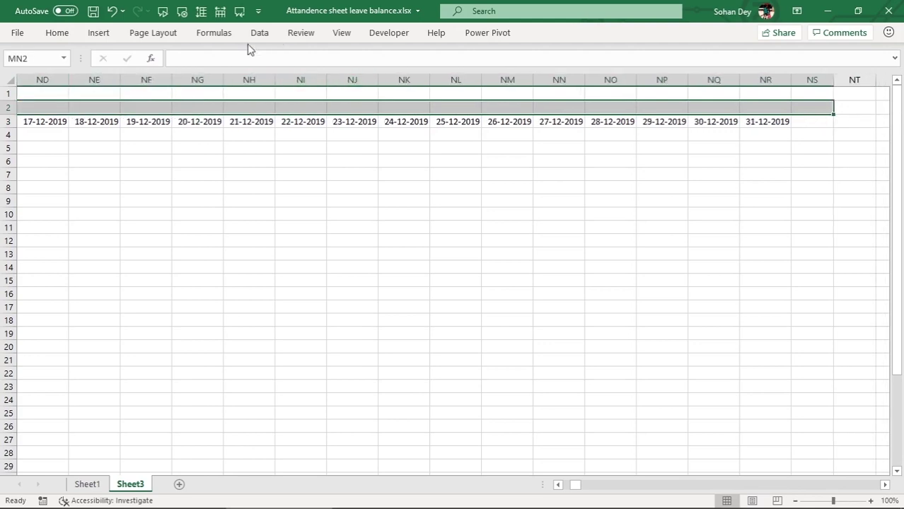
click(50, 37)
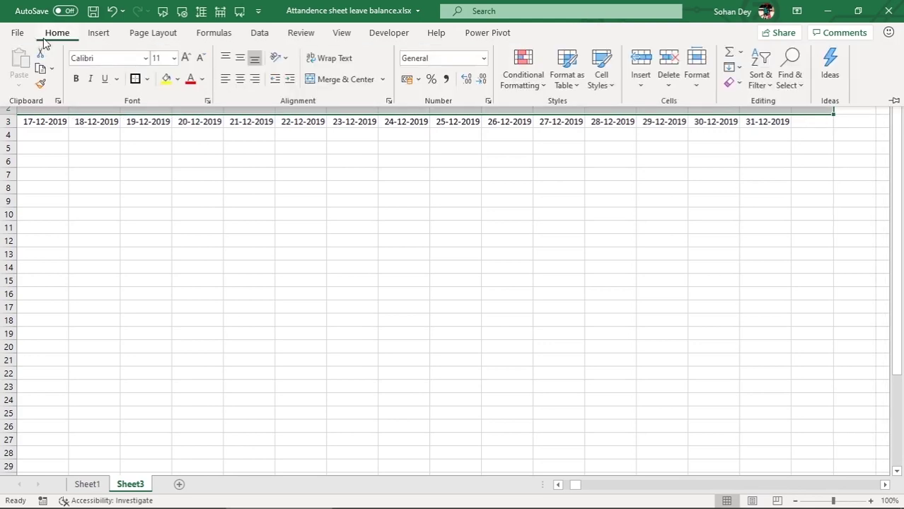
click(166, 78)
click(354, 78)
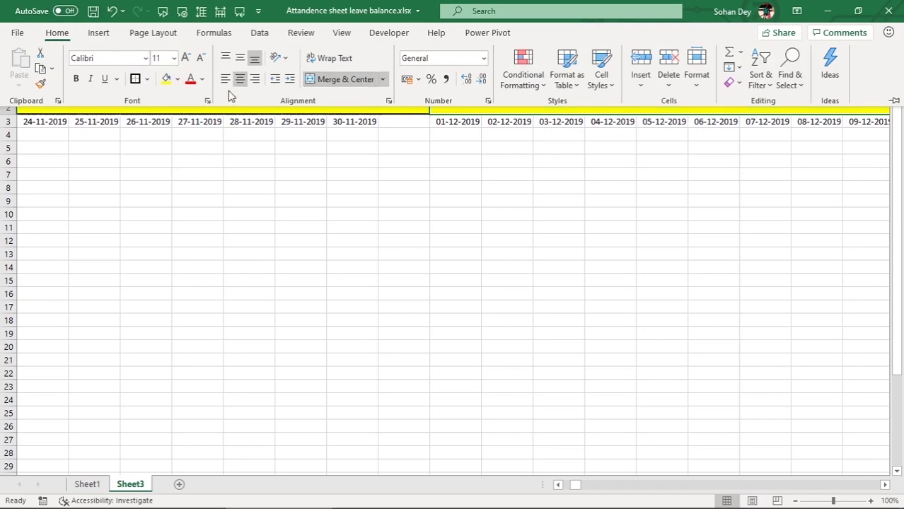
key(Escape)
text(De)
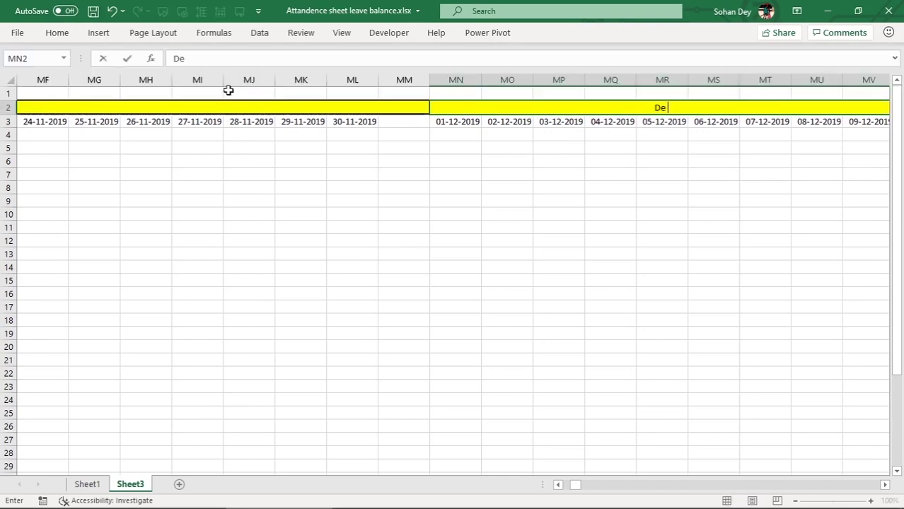
text(c-19)
key(Return)
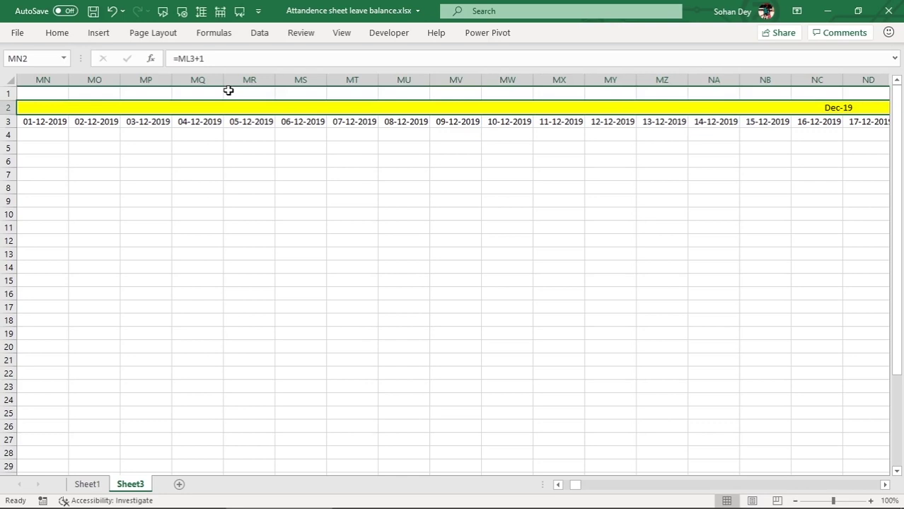
- Close the formatting options and return to the top of the sheet
click(53, 37)
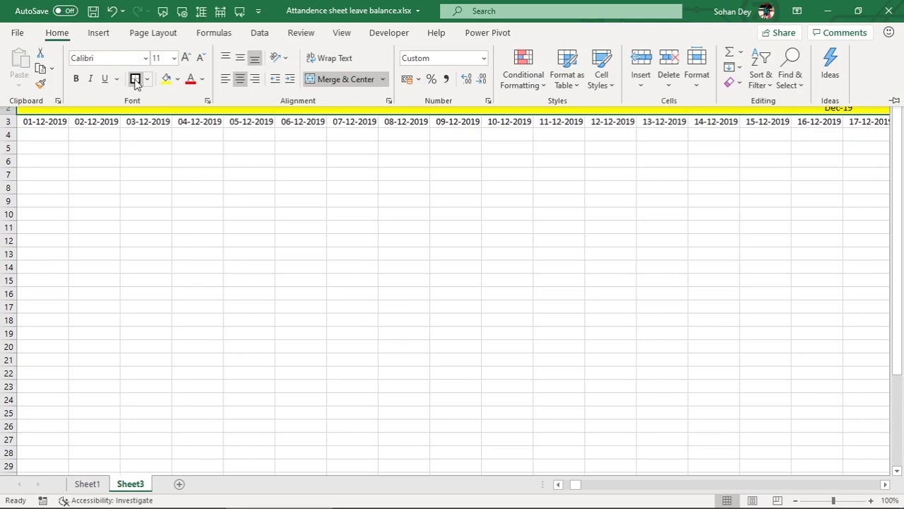
click(383, 228)
key(Up)
key(Down)
key(ctrl+Left)
key(ctrl+Home)
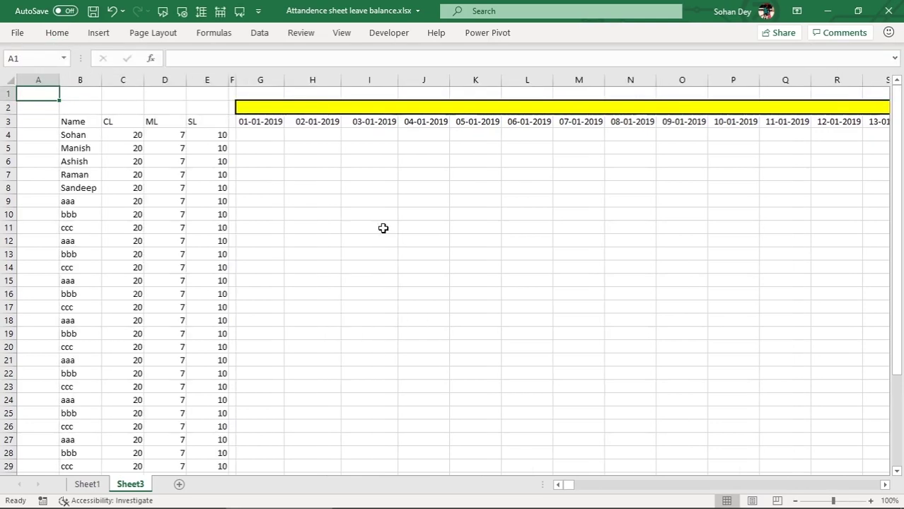
- Group the January date columns starting at G and collapse them behind Jan-19
key(Right)
key(Right)
key(Right)
key(Right)
key(Right)
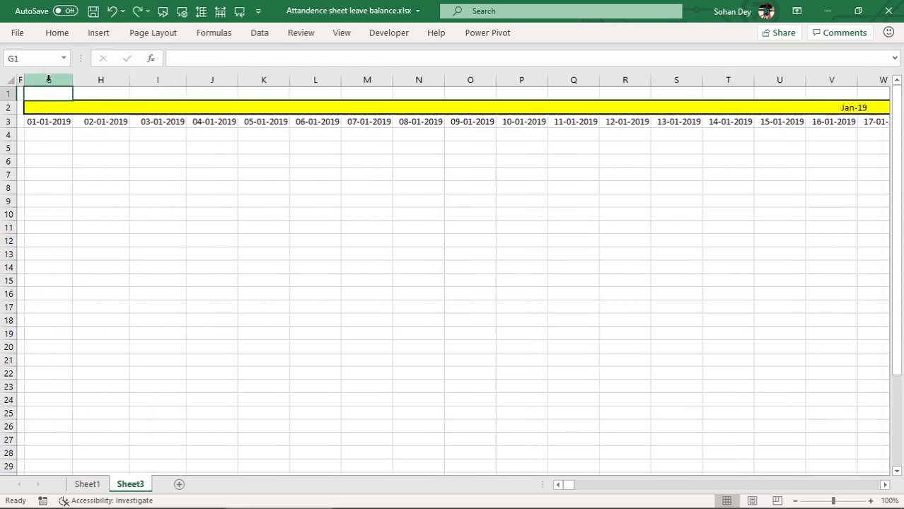
drag(48, 79, 527, 78)
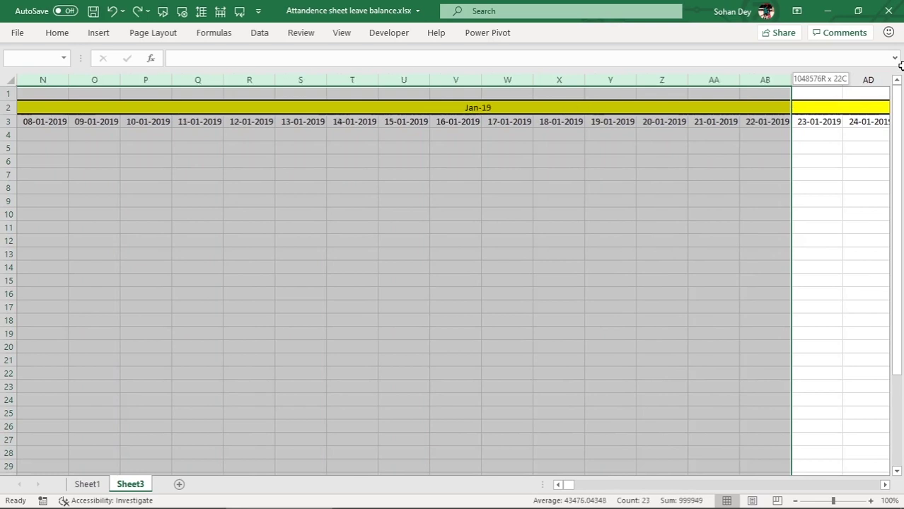
mouse_move(527, 78)
mouse_down()
mouse_move(4, 161)
mouse_move(152, 108)
mouse_move(167, 118)
mouse_up()
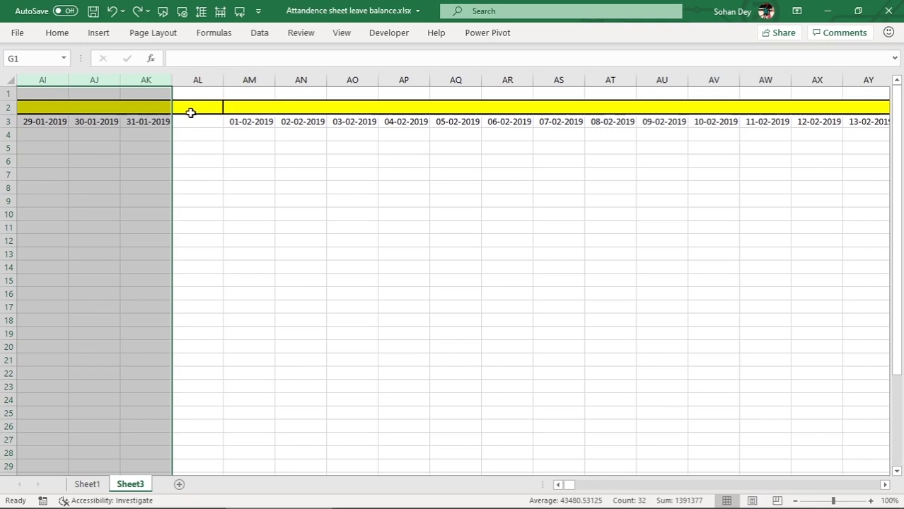
click(259, 33)
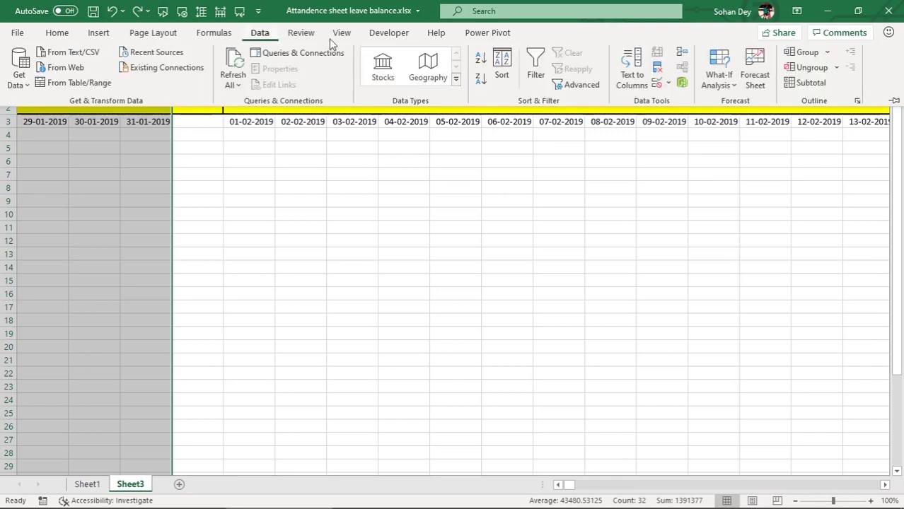
click(799, 53)
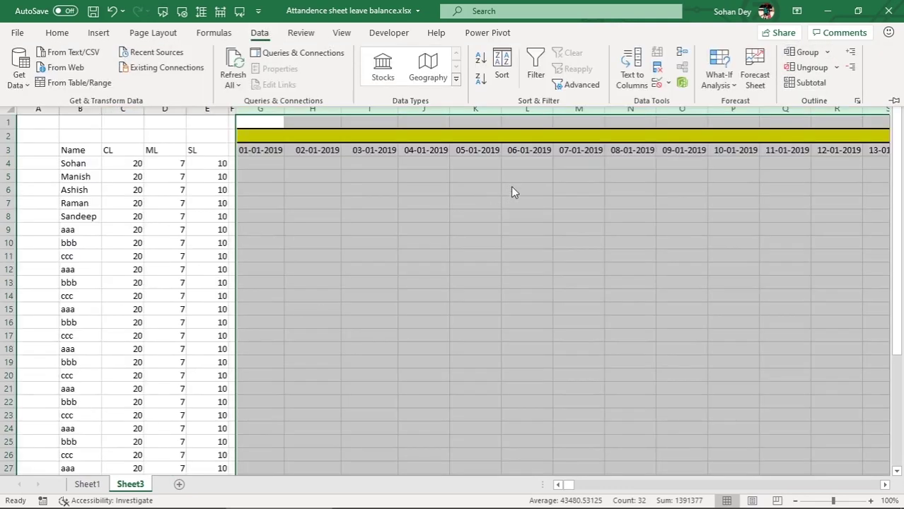
click(884, 485)
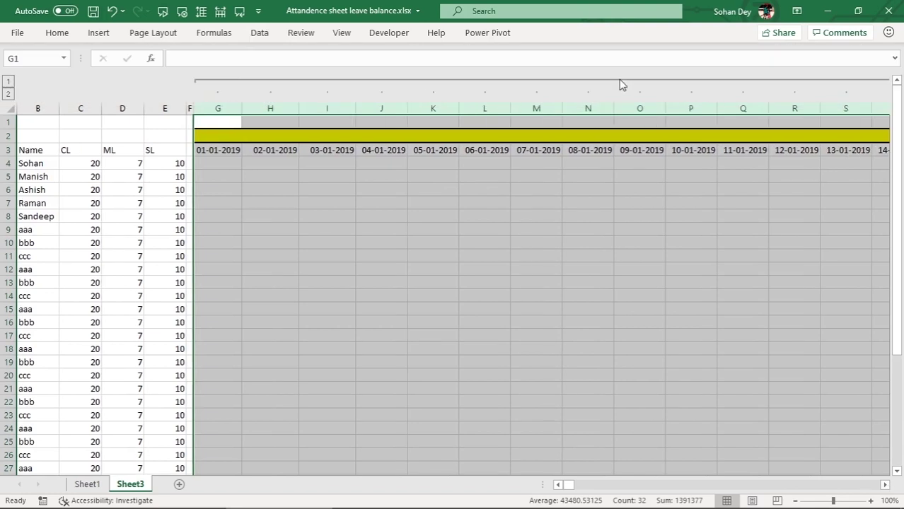
click(400, 87)
- Group the February date columns and collapse the February group
click(270, 149)
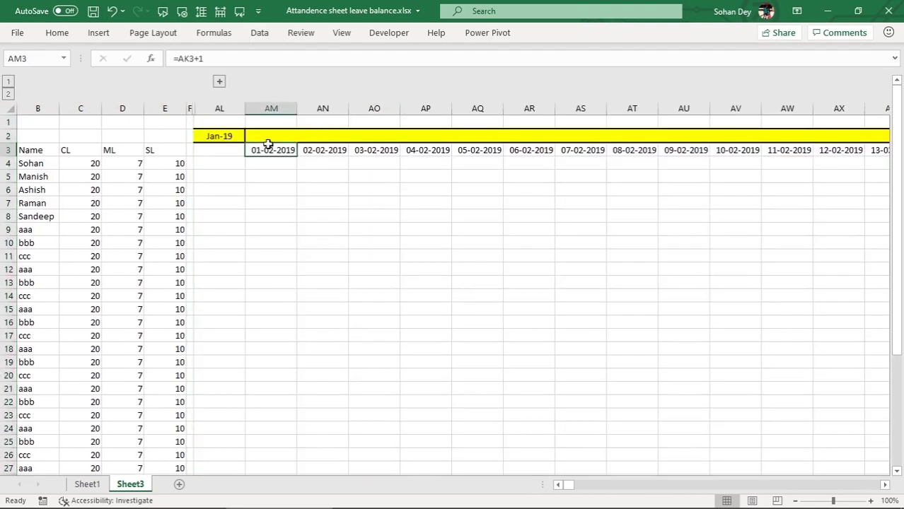
click(214, 137)
click(232, 155)
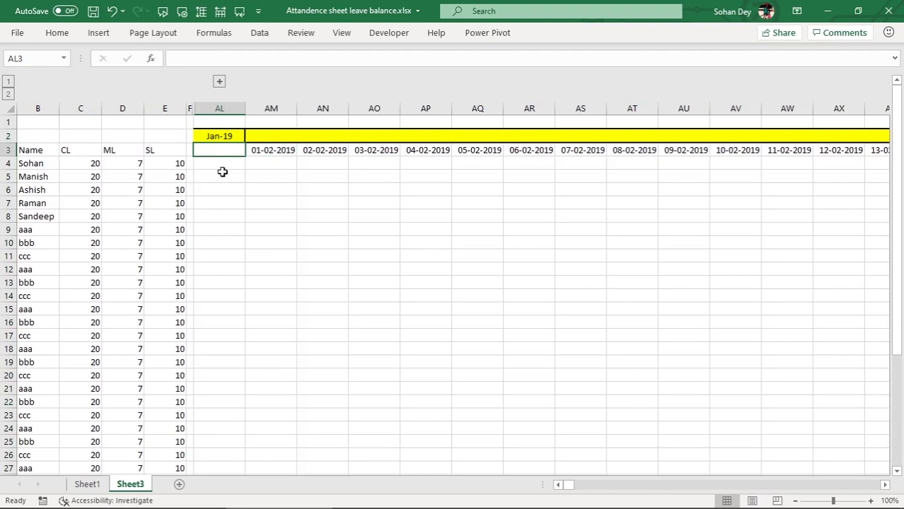
mouse_move(273, 109)
mouse_down()
mouse_move(900, 106)
mouse_move(514, 128)
mouse_up()
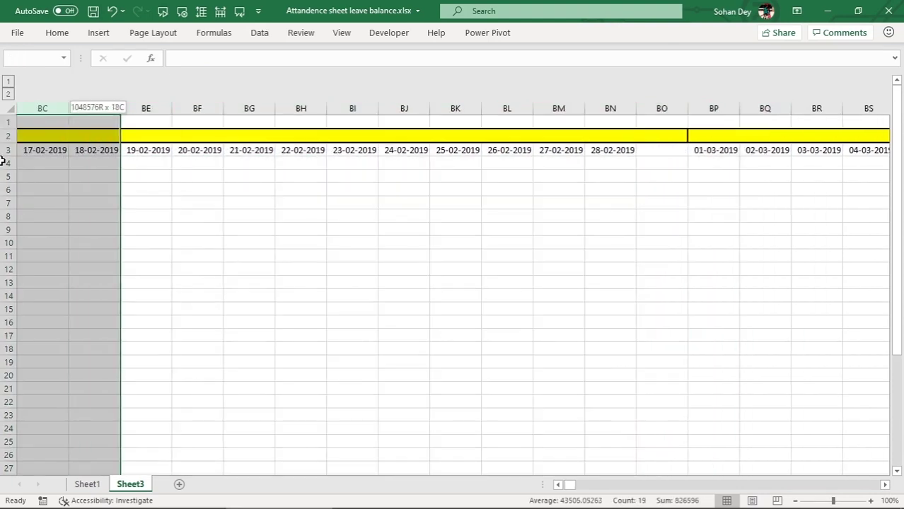
drag(513, 128, 805, 104)
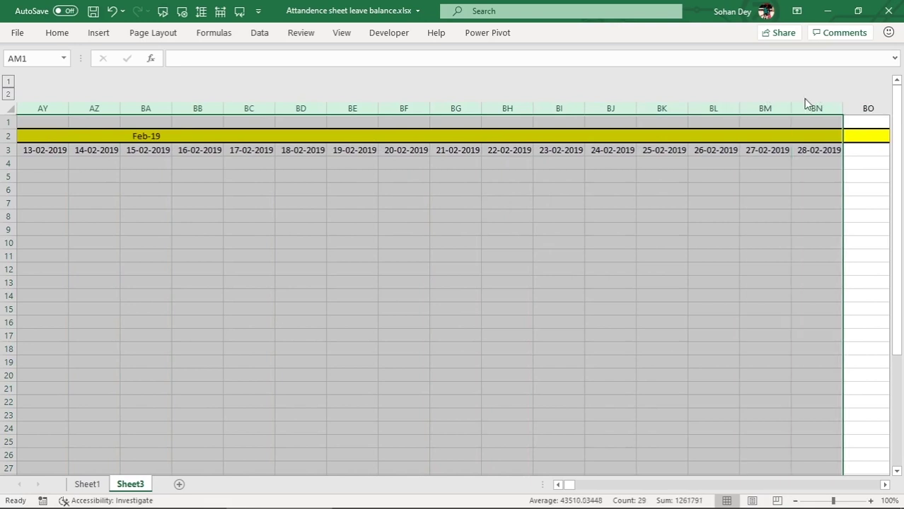
click(264, 34)
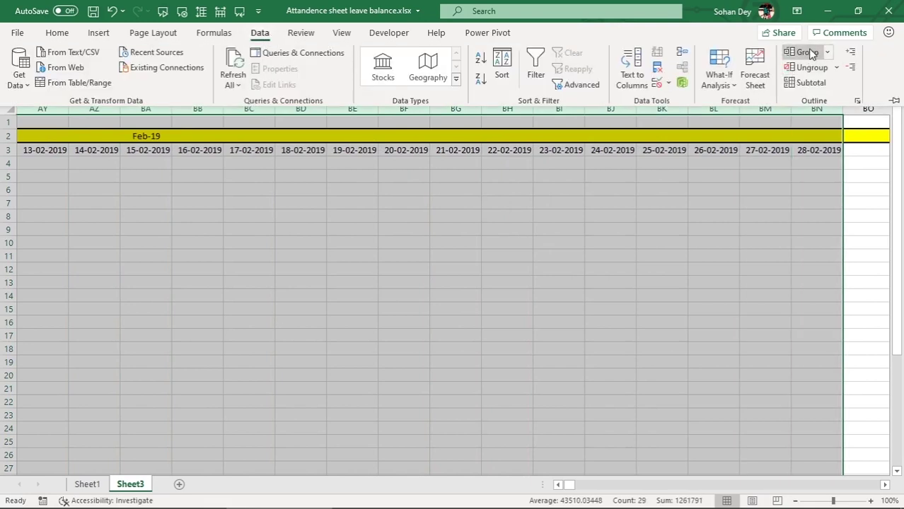
click(806, 52)
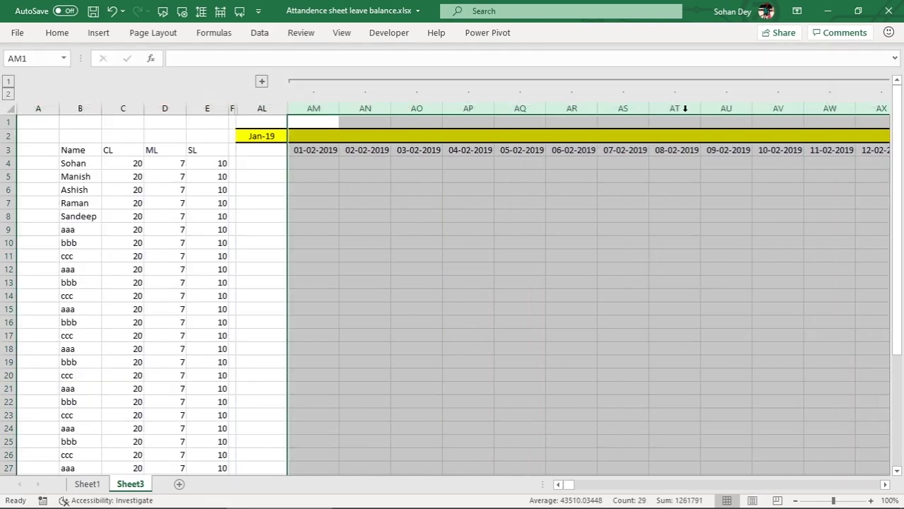
click(676, 83)
- Select the April date columns from CV onward and group them with Shift+Alt+Right
drag(383, 105, 898, 79)
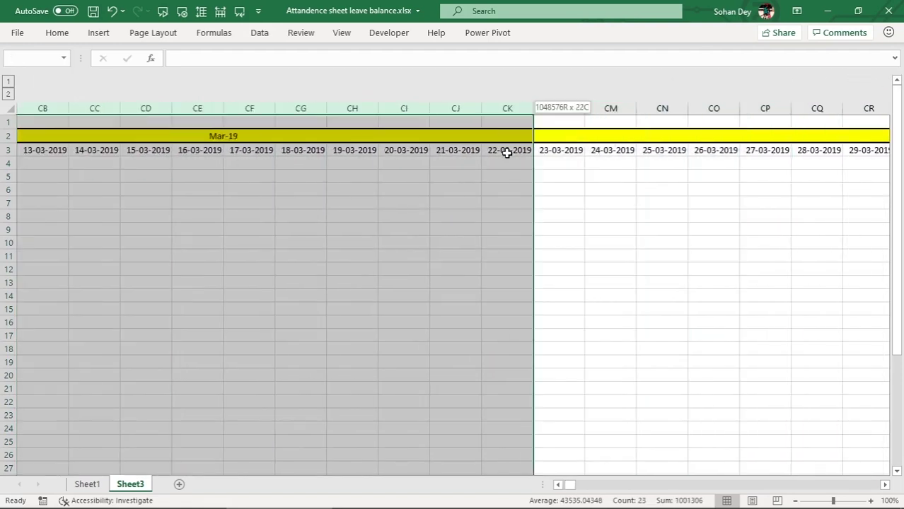
drag(898, 79, 510, 157)
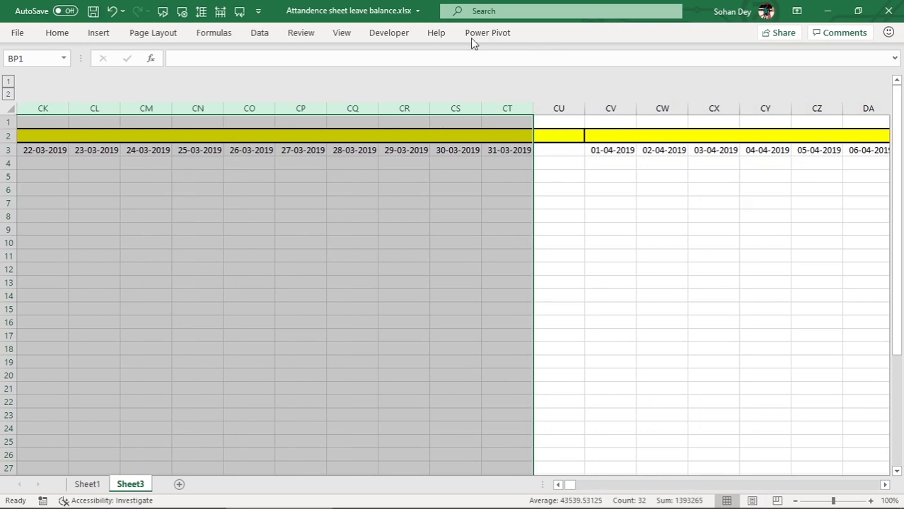
click(259, 33)
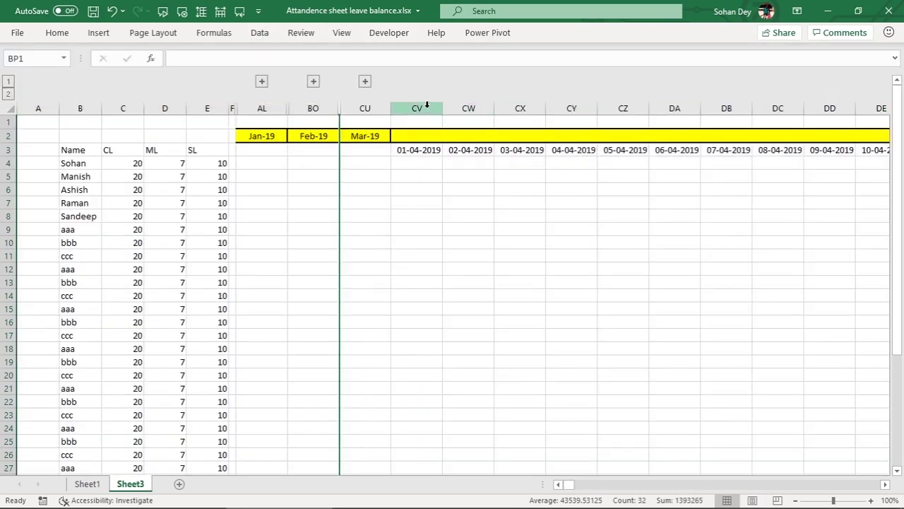
mouse_move(424, 106)
mouse_down()
mouse_move(899, 96)
mouse_move(744, 107)
mouse_up()
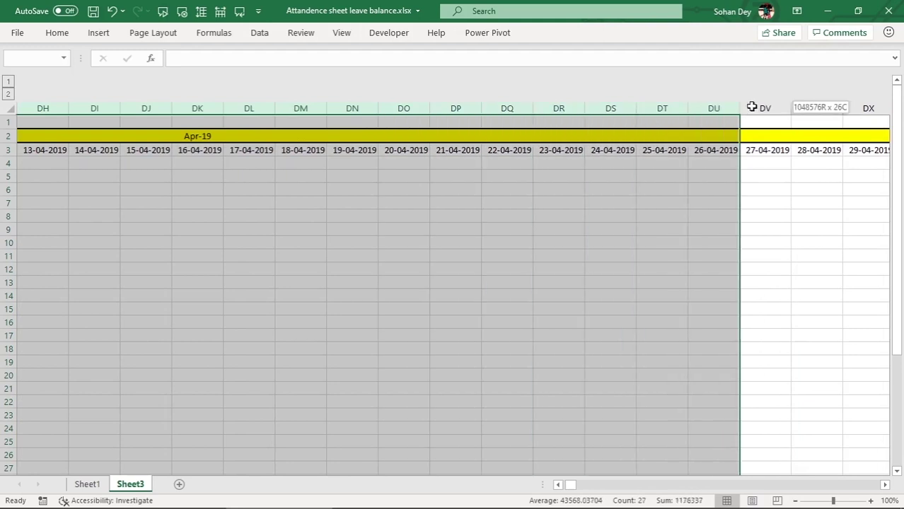
drag(743, 108, 833, 105)
key(shift+alt+Right)
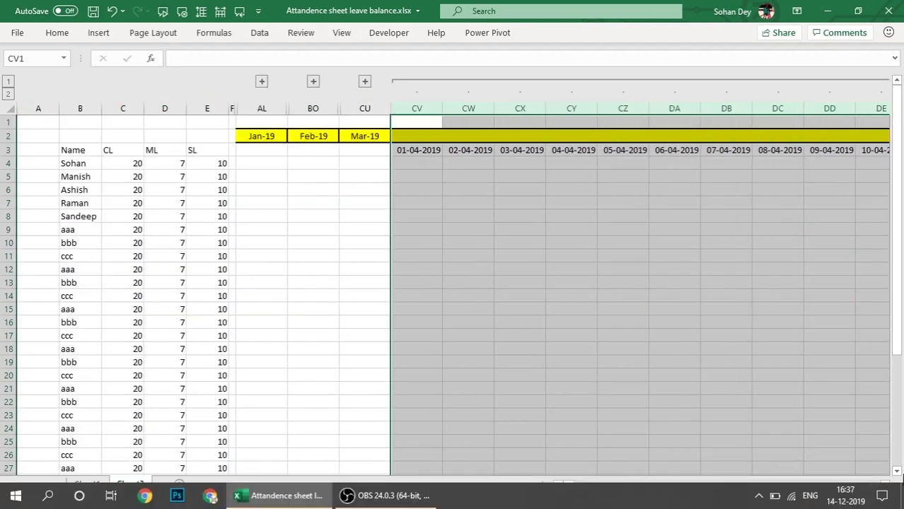
- Collapse the December date columns into the Dec-19 column
click(574, 84)
click(453, 176)
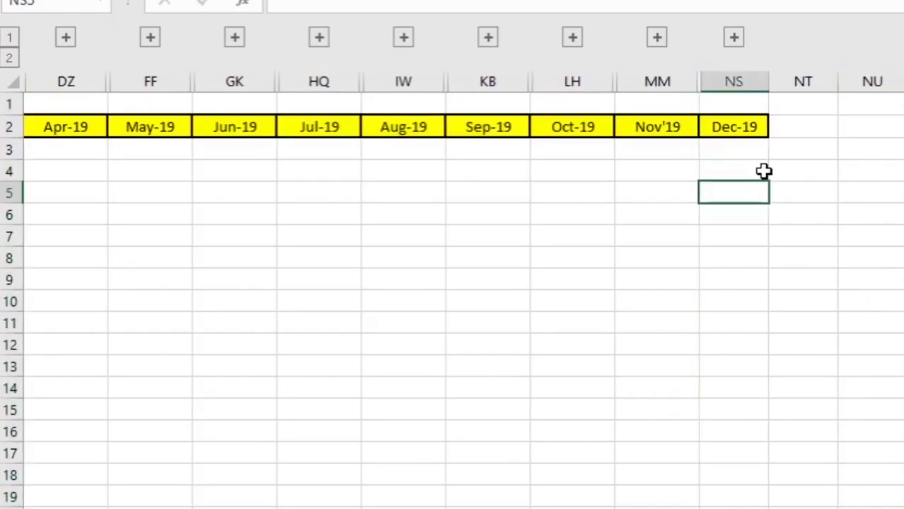
key(Up)
key(Up)
key(Up)
key(Down)
key(Home)
key(Right)
key(Right)
key(Right)
key(Right)
key(Down)
key(Right)
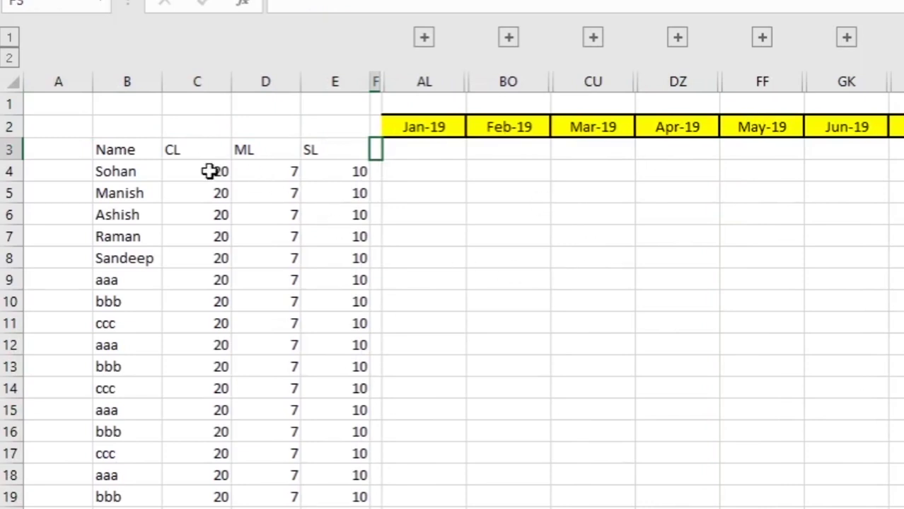
- Copy the CL, ML, SL headings from C3:E3 into NT3:NV3 after Dec-19
mouse_move(184, 155)
mouse_down()
mouse_move(331, 168)
mouse_move(328, 155)
mouse_up()
key(ctrl+c)
scroll(461, 283, right, 2)
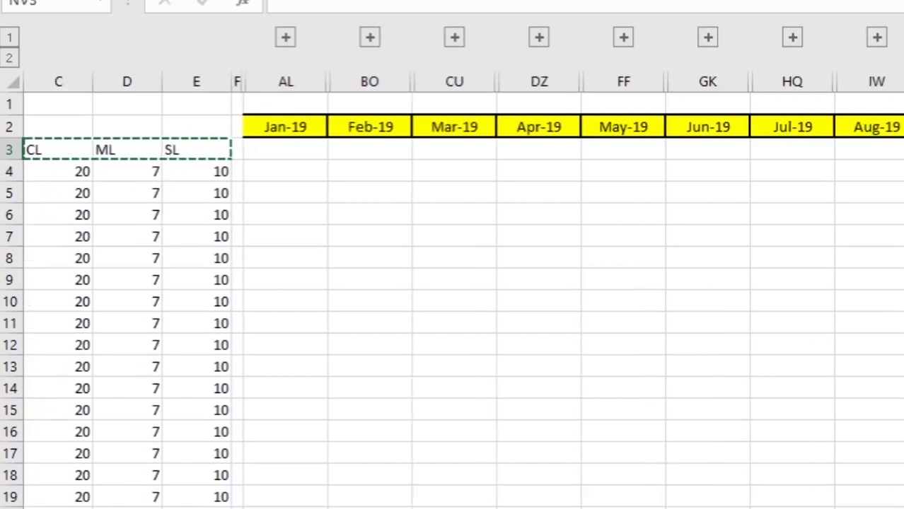
click(781, 150)
key(ctrl+v)
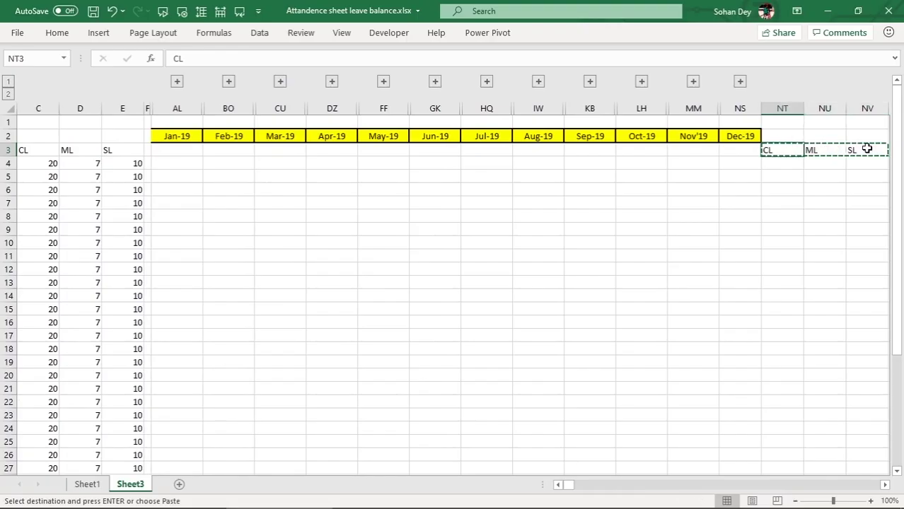
key(Escape)
- Check the pasted headings in NT3:NV3, ending on NT2 above them
key(Right)
key(Right)
key(Down)
key(Left)
key(Up)
key(Left)
key(Left)
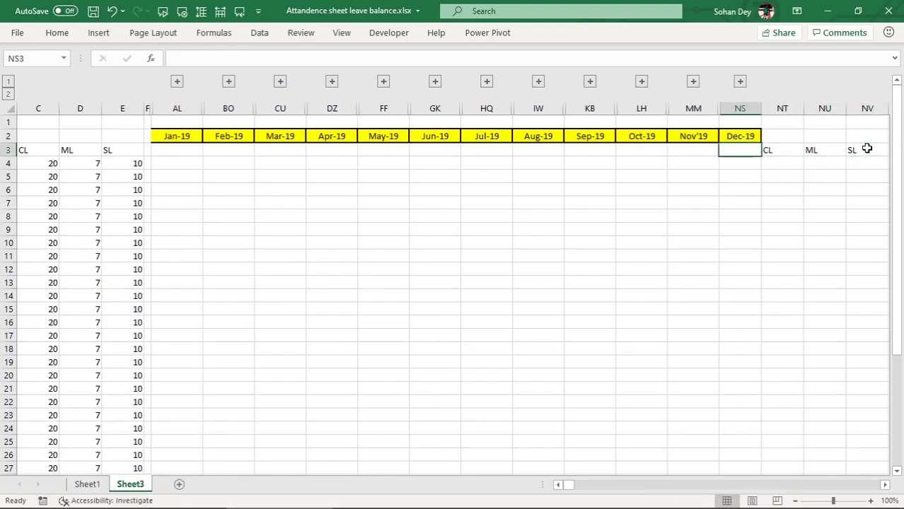
click(786, 168)
click(797, 136)
drag(575, 492, 559, 489)
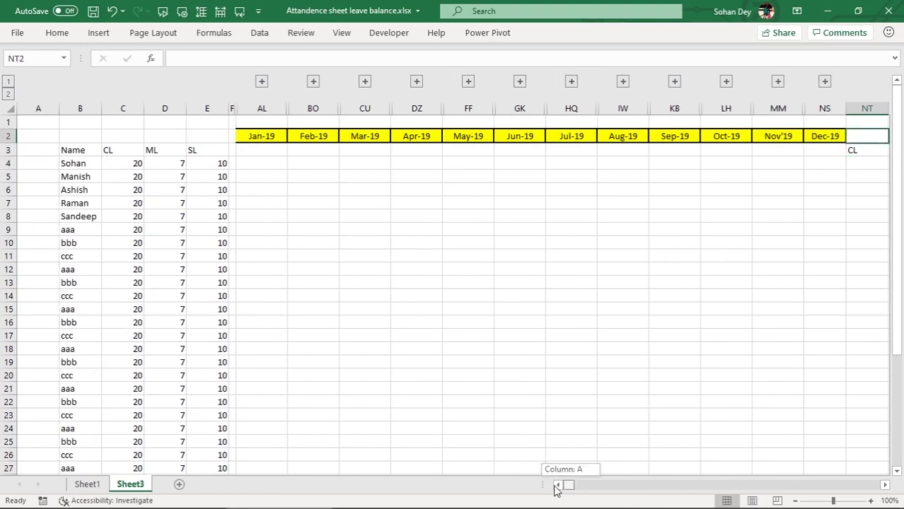
- Merge and centre the Name heading across B2:B3 with middle alignment
click(111, 218)
drag(83, 139, 83, 151)
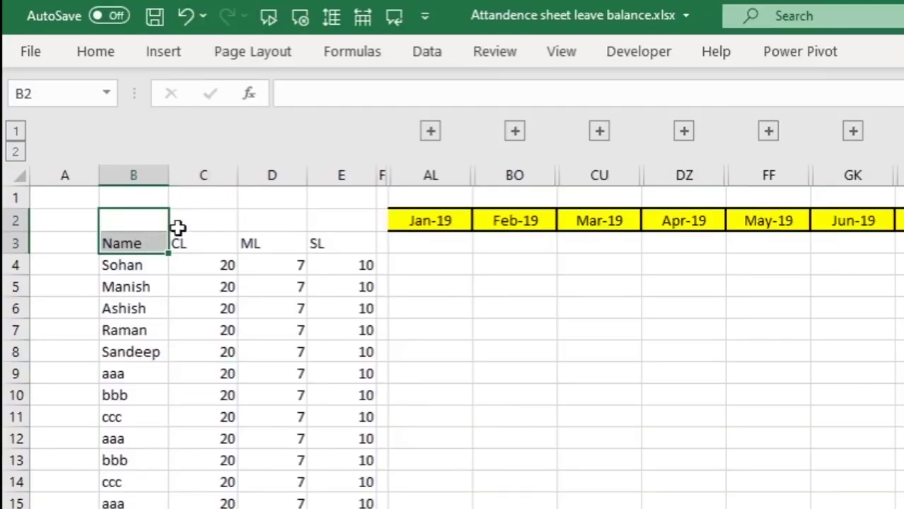
click(216, 253)
drag(135, 226, 135, 244)
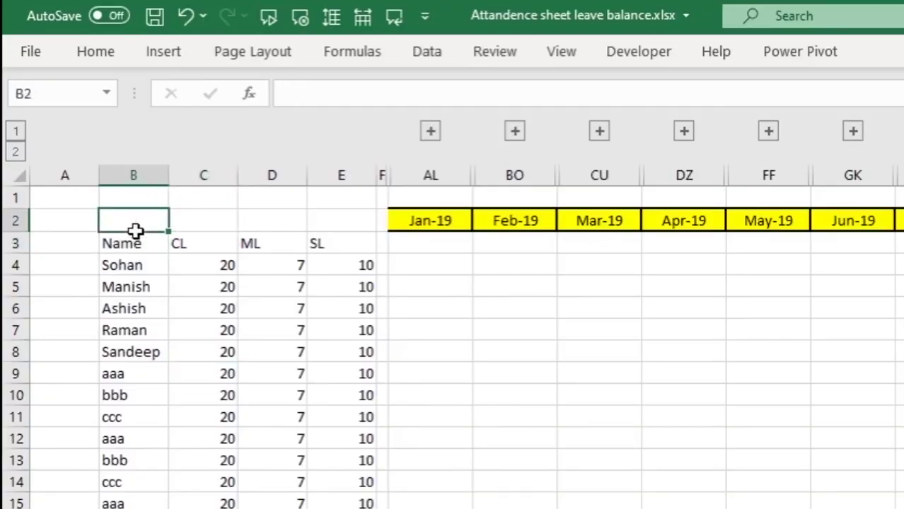
click(95, 51)
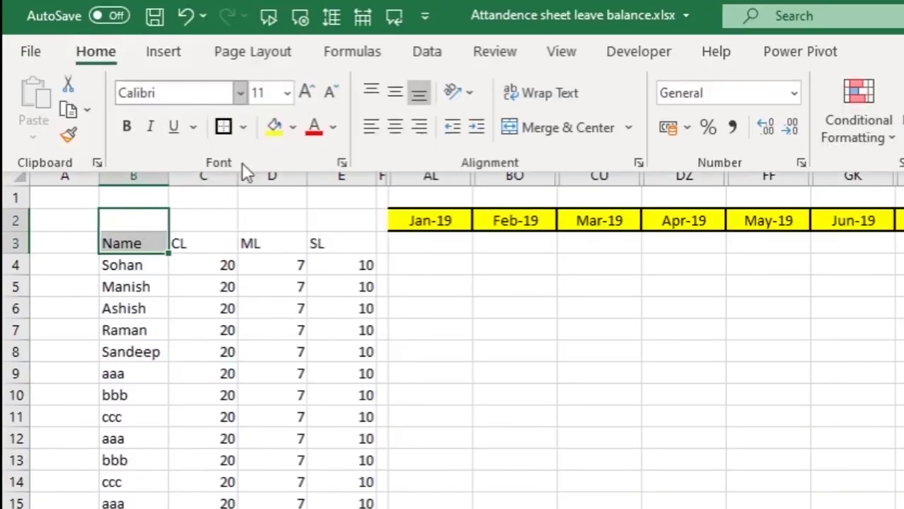
click(577, 130)
click(396, 96)
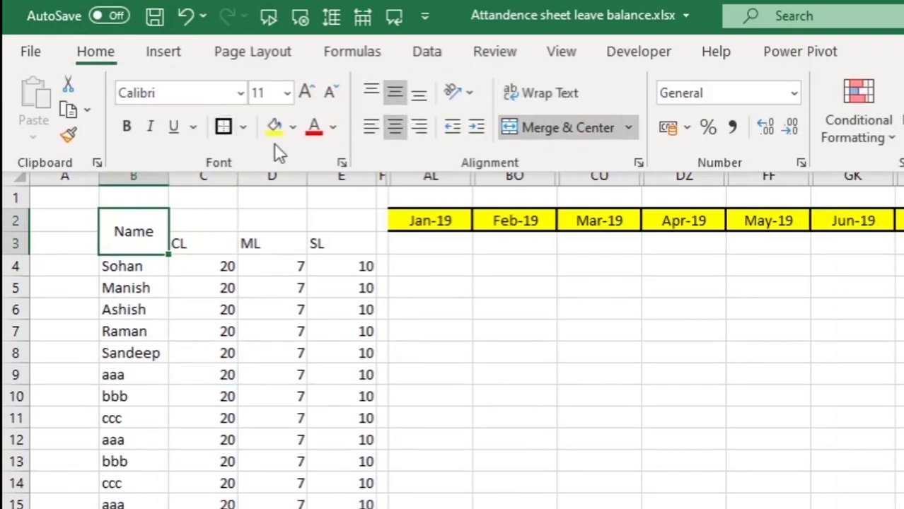
- Give the merged Name cell a dark blue fill and white text
click(314, 129)
click(293, 127)
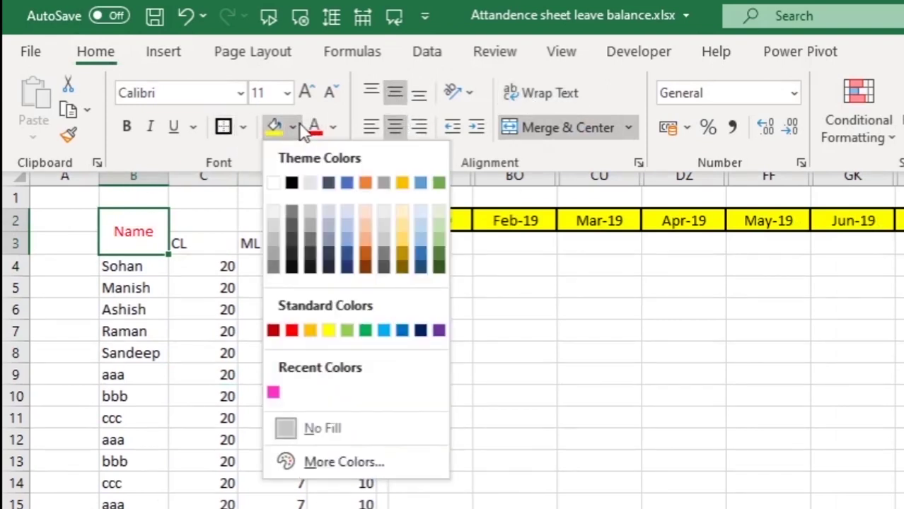
click(329, 264)
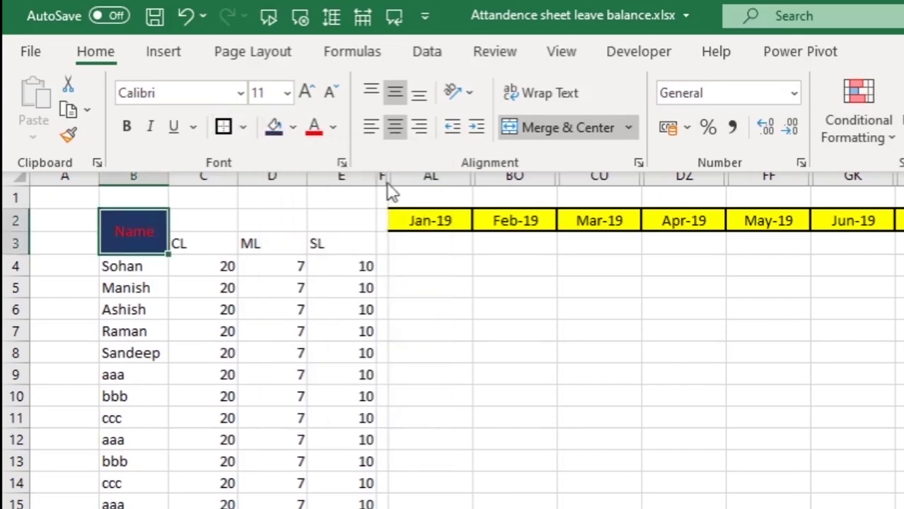
click(333, 127)
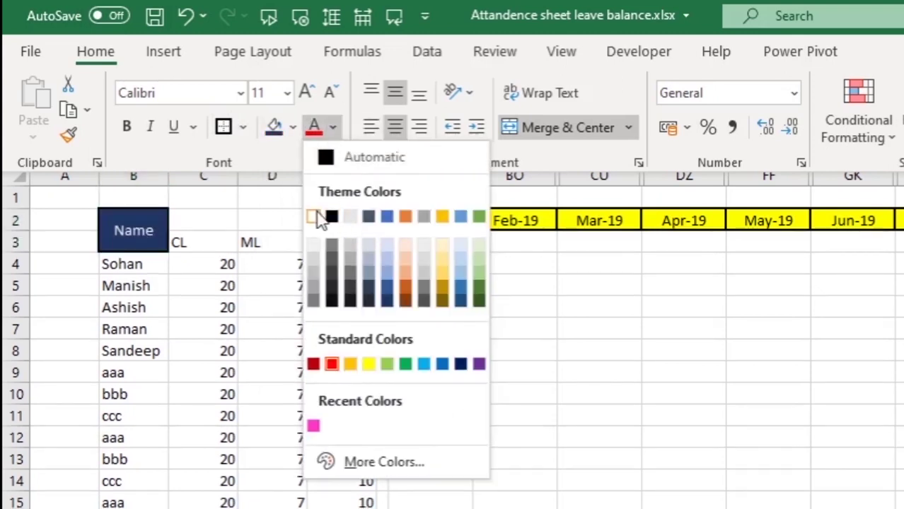
click(319, 218)
- Enter 'Opening Balance' in C2
click(224, 227)
text(Opening Balance)
key(shift+Right)
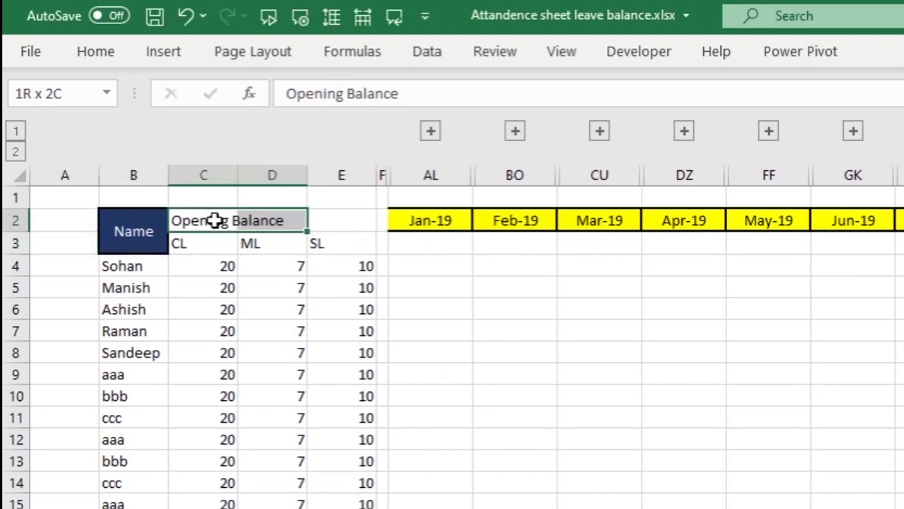
- Merge and centre Opening Balance across C2:E2
key(shift+Right)
click(358, 284)
drag(198, 222, 353, 214)
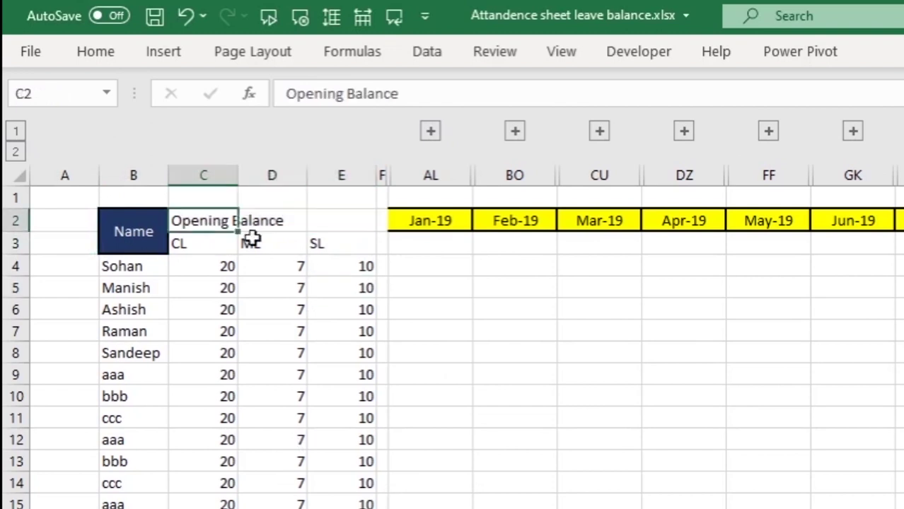
click(97, 51)
click(555, 129)
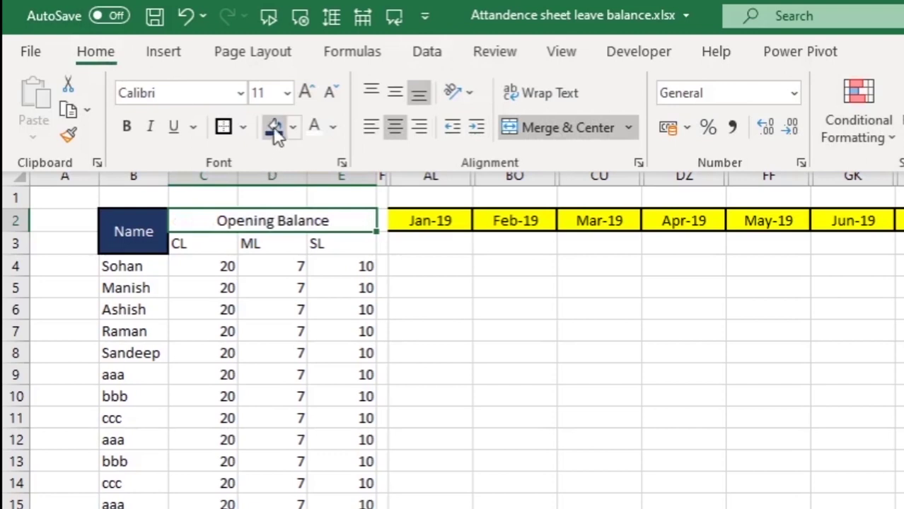
- Copy the heading into NT2 and change it to 'Closing Balance'
click(201, 223)
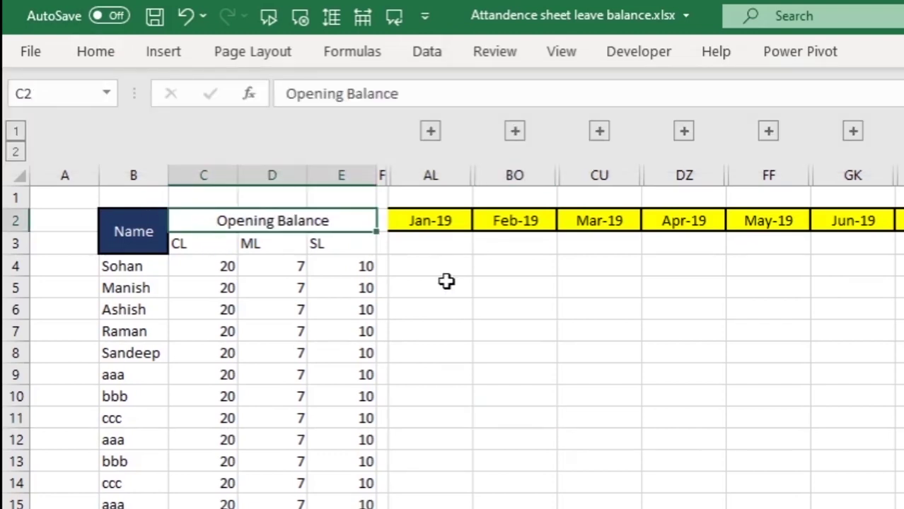
key(ctrl+c)
click(873, 134)
key(ctrl+v)
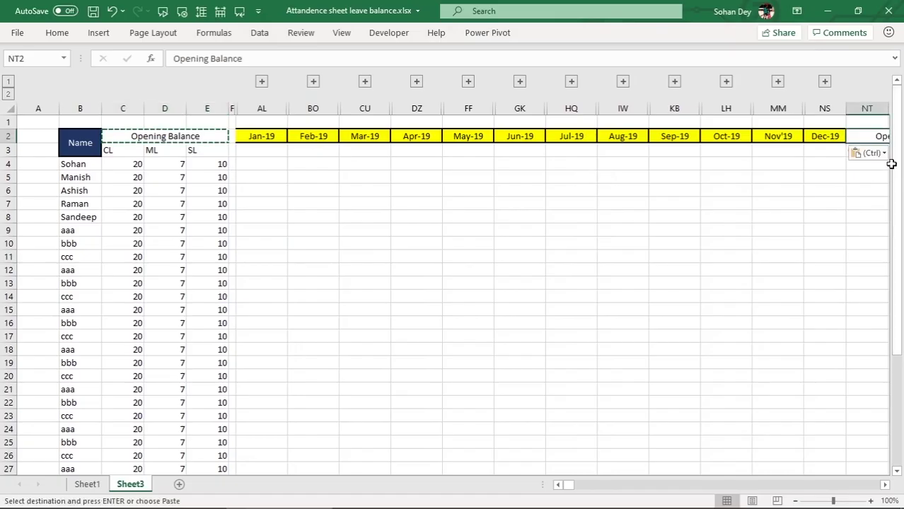
click(885, 486)
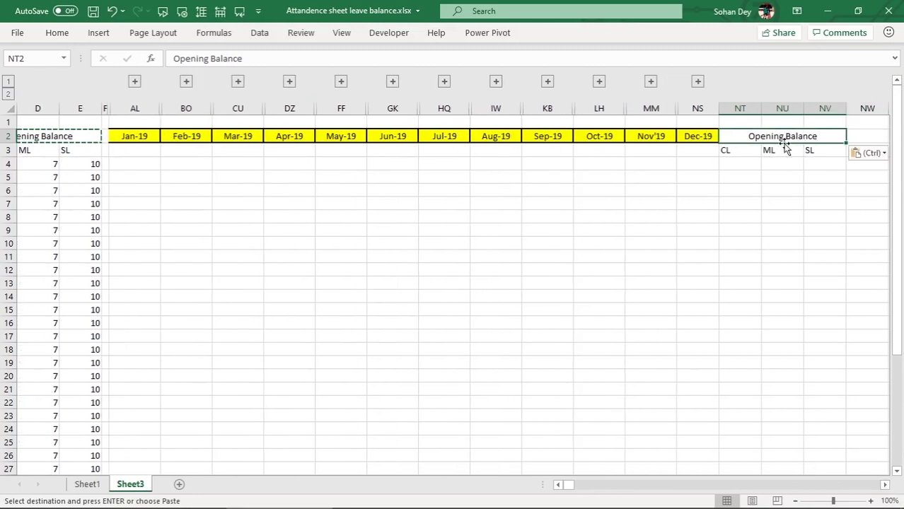
key(F2)
drag(781, 135, 745, 136)
text(Closing)
key(Return)
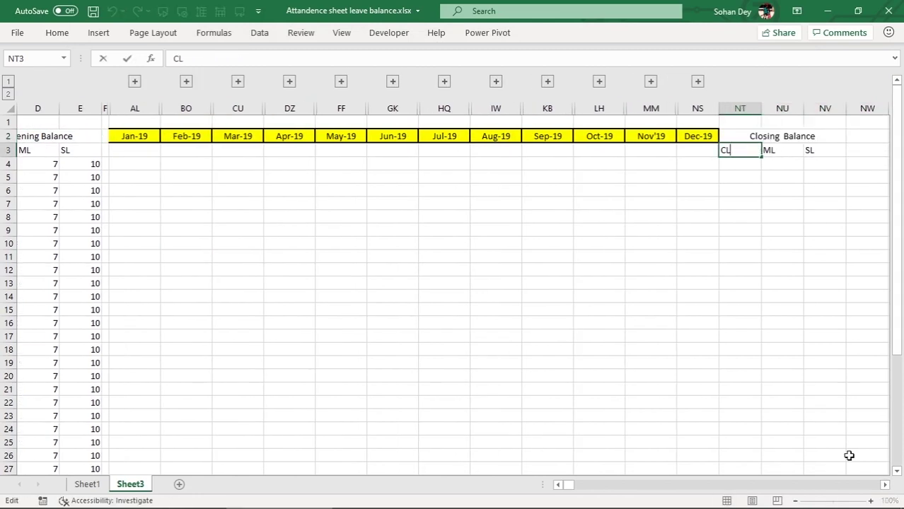
click(824, 442)
click(558, 487)
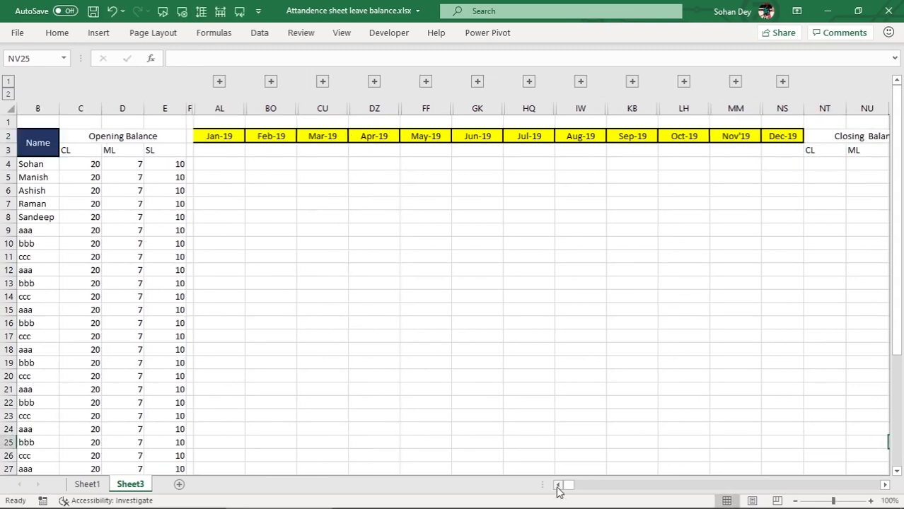
- Give the Opening Balance heading a light grey fill
click(102, 124)
click(112, 136)
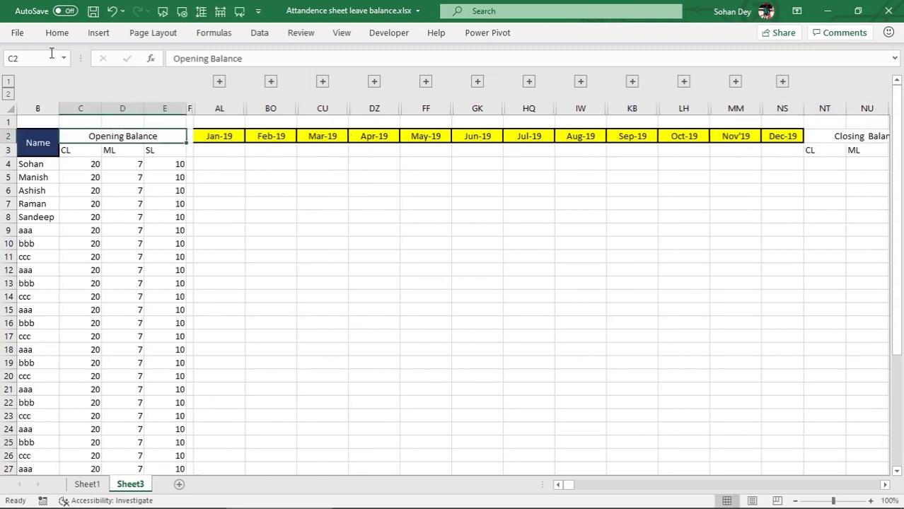
click(57, 33)
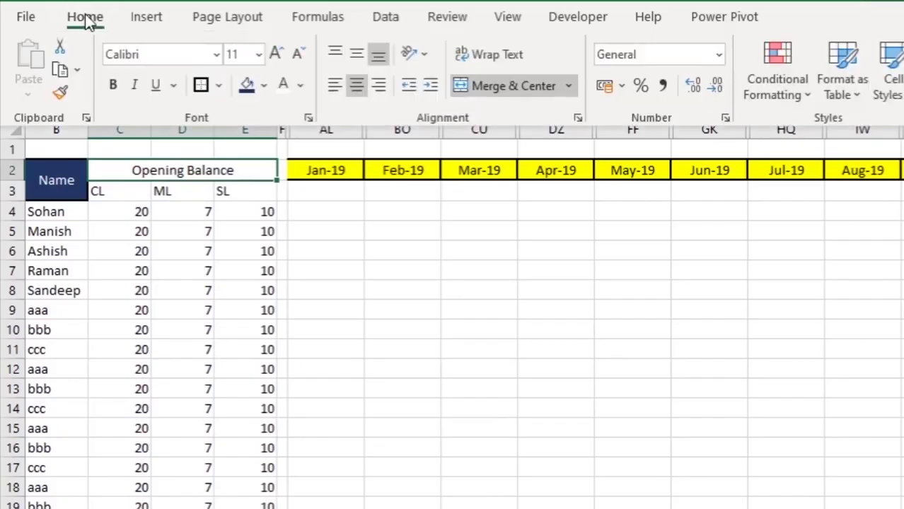
click(263, 84)
click(204, 87)
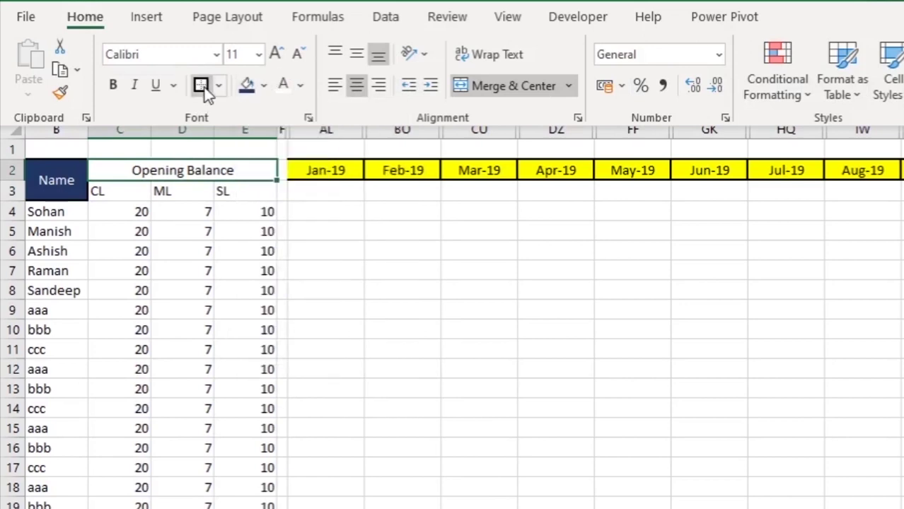
click(262, 84)
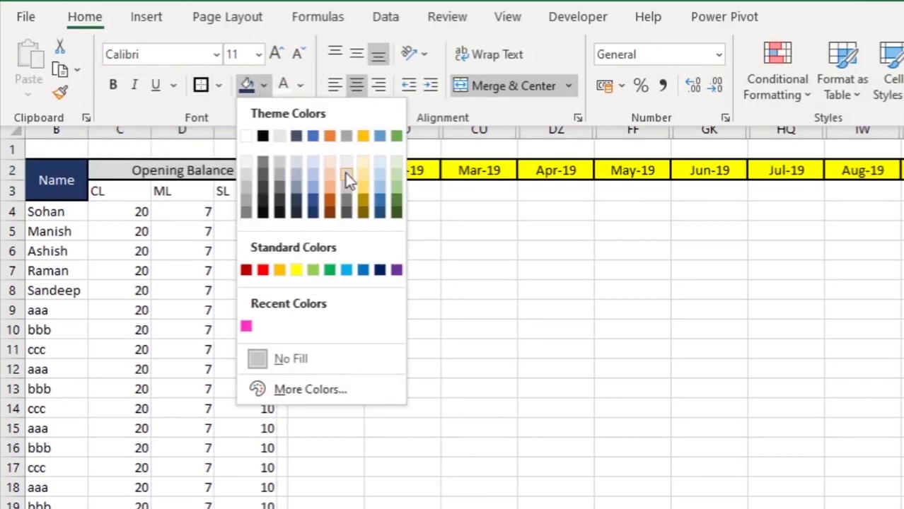
click(345, 173)
- Add a border around the Closing Balance heading in NT2
click(845, 136)
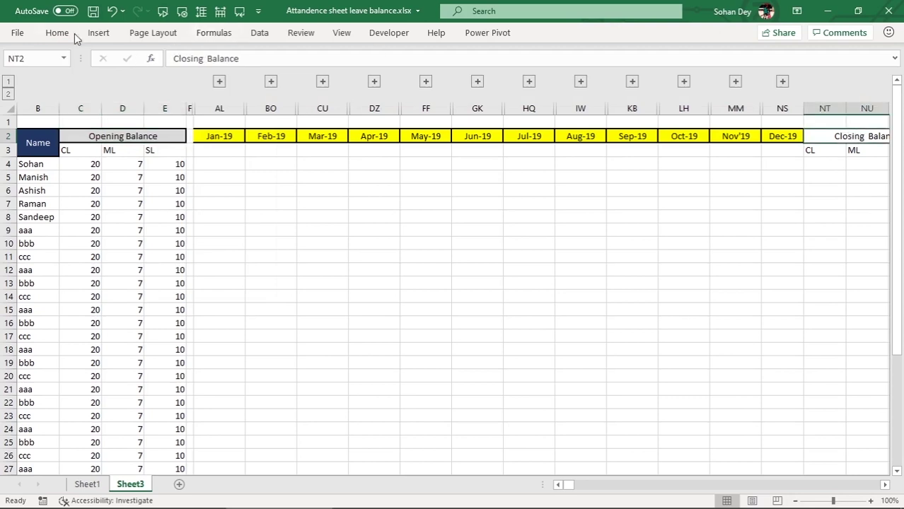
click(75, 33)
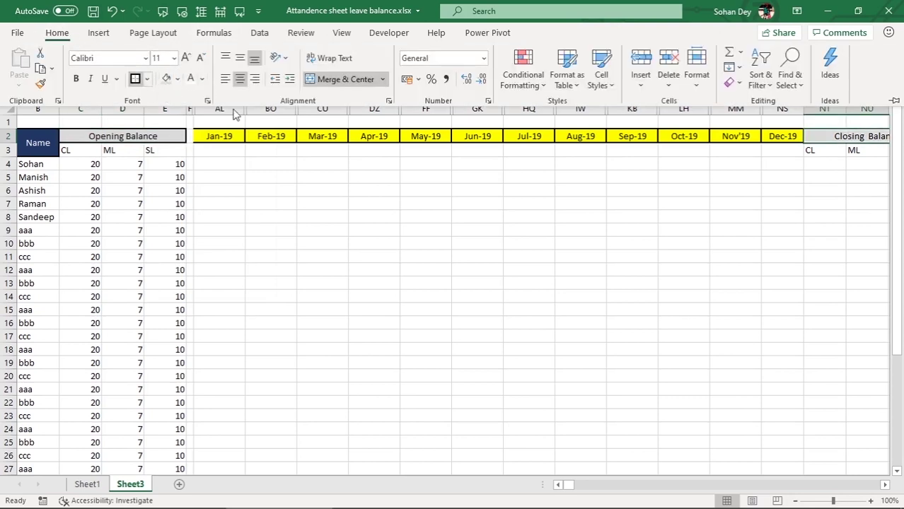
click(135, 78)
drag(85, 148, 74, 148)
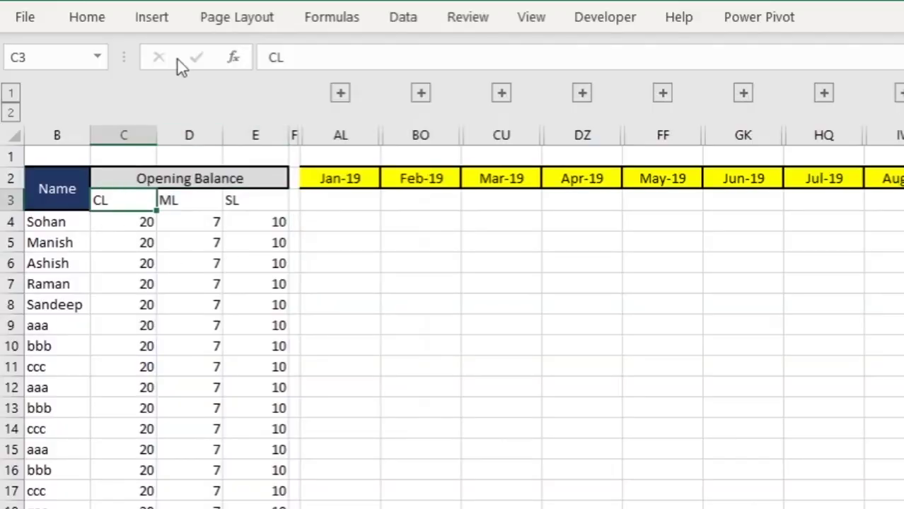
- Fill the CL, ML and SL headers in C3:E3 red, blue and yellow
click(76, 20)
click(277, 88)
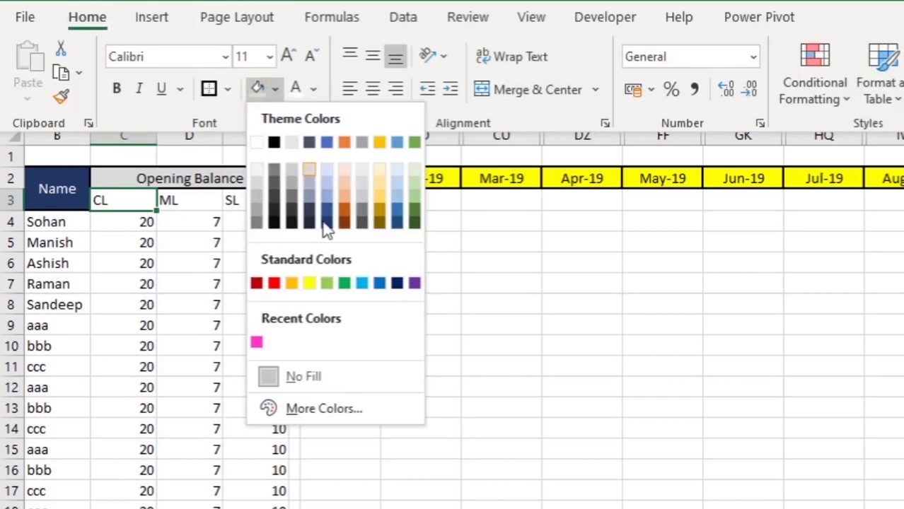
click(272, 281)
click(217, 203)
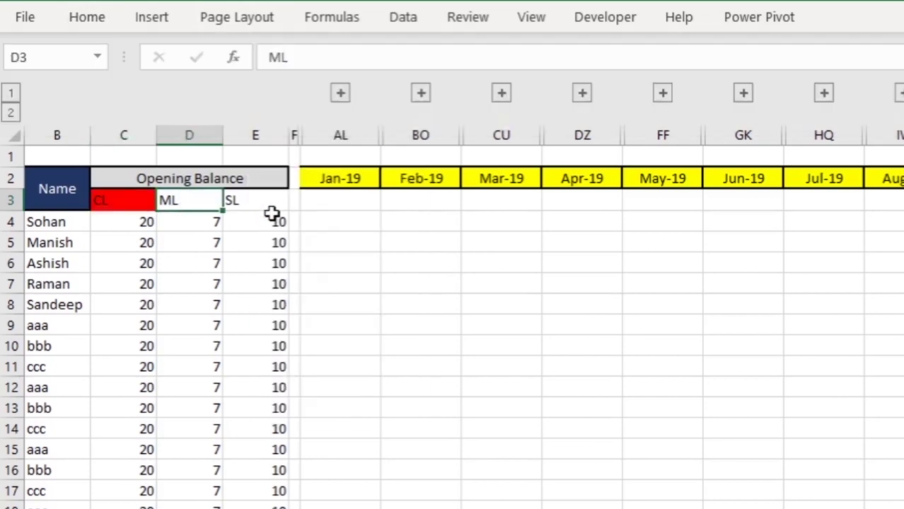
click(90, 20)
click(275, 88)
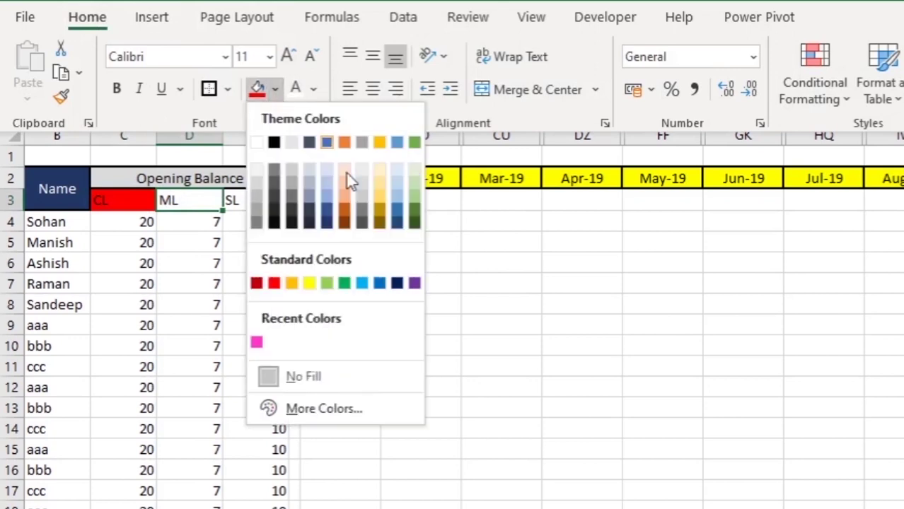
click(362, 283)
click(272, 205)
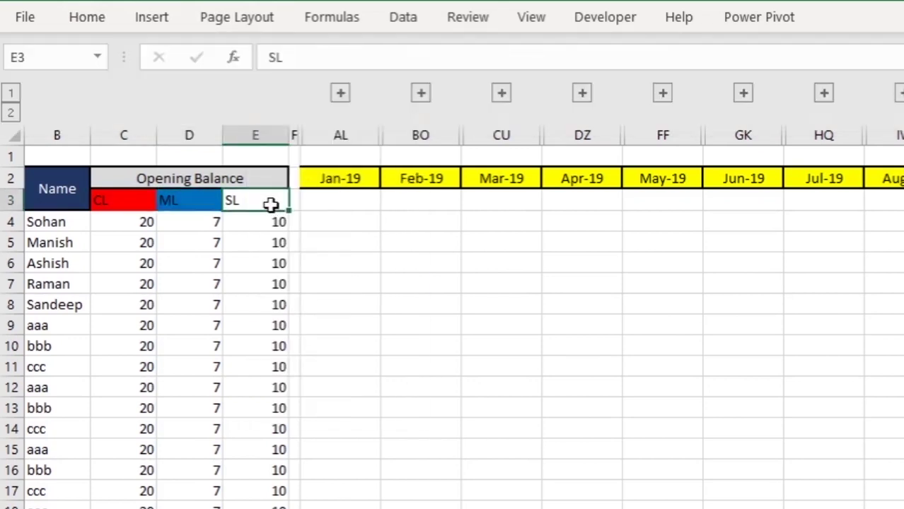
click(87, 21)
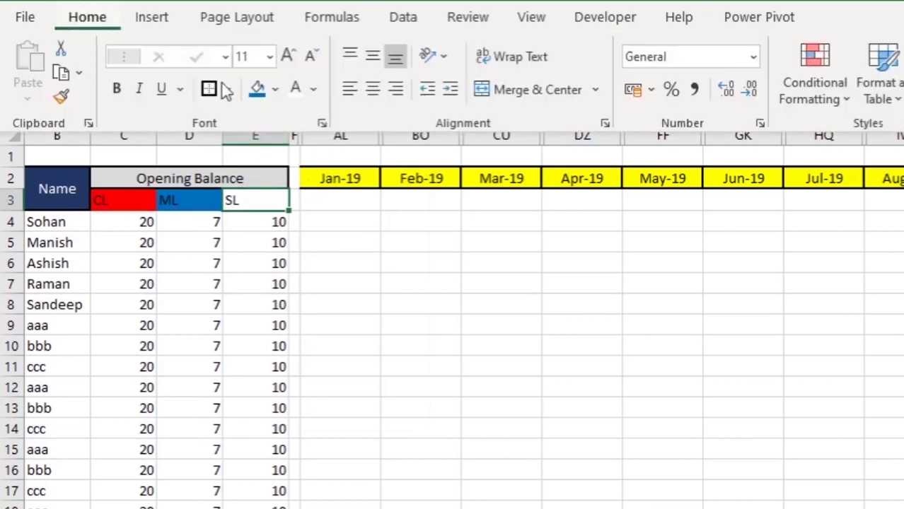
click(275, 88)
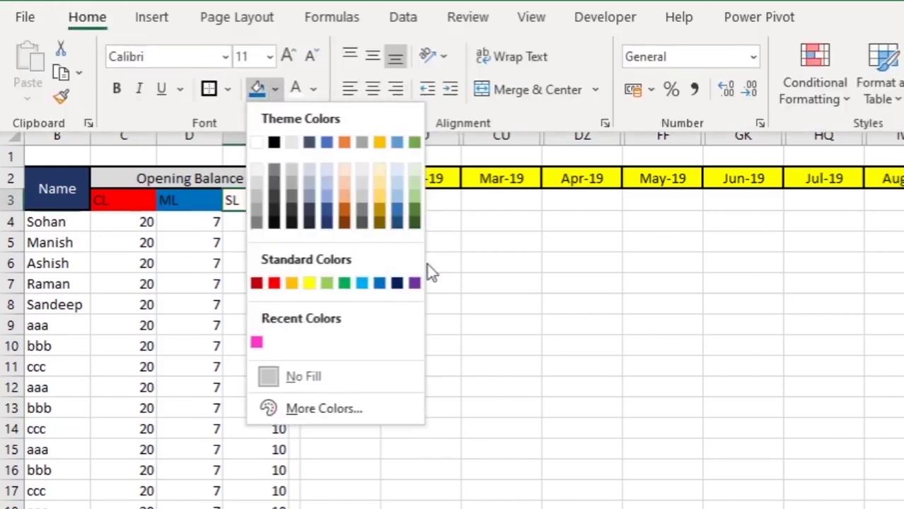
click(309, 282)
- Add borders to the CL, ML and SL header cells
click(149, 202)
shift+click(263, 203)
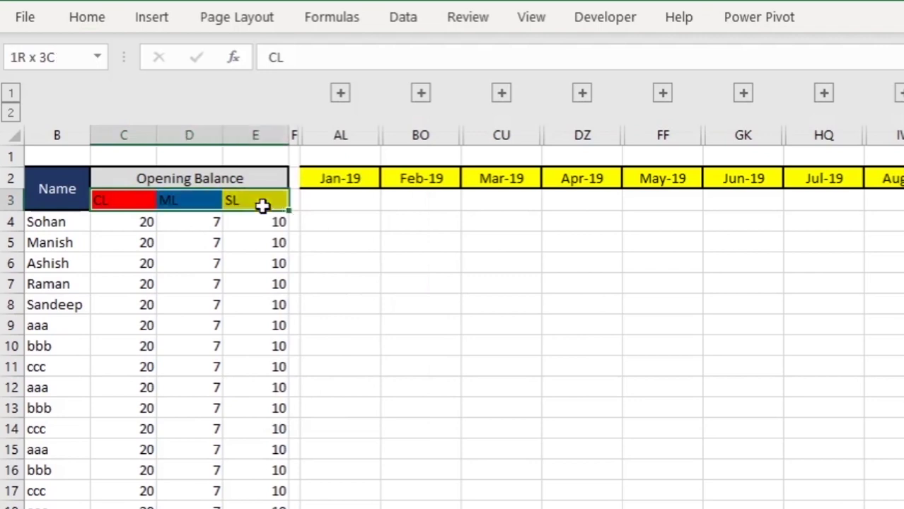
click(86, 17)
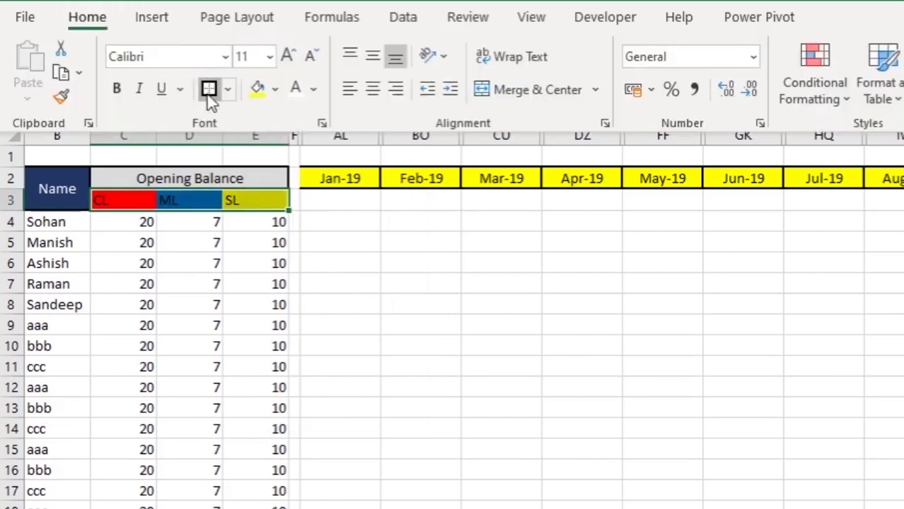
click(184, 199)
click(201, 203)
click(86, 17)
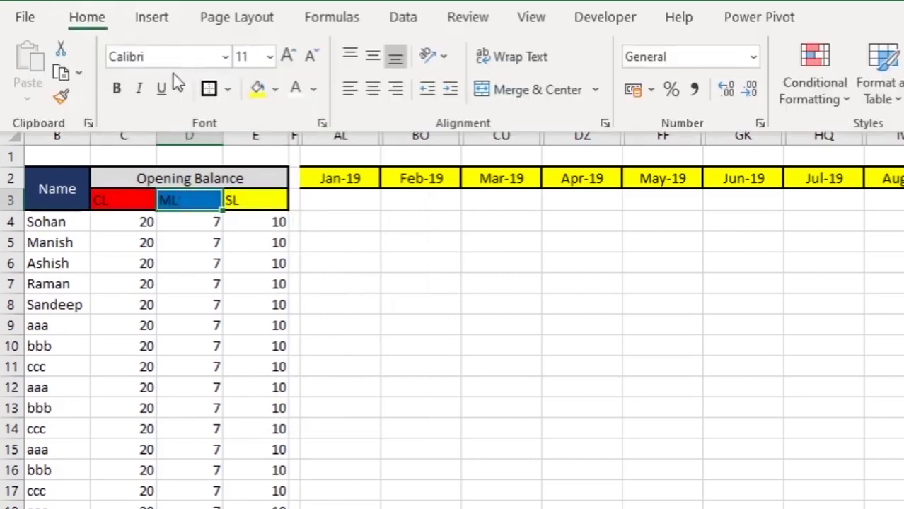
click(208, 89)
- Copy the coloured C3:E3 headers and paste them at NT3 under Closing Balance
drag(134, 201, 254, 201)
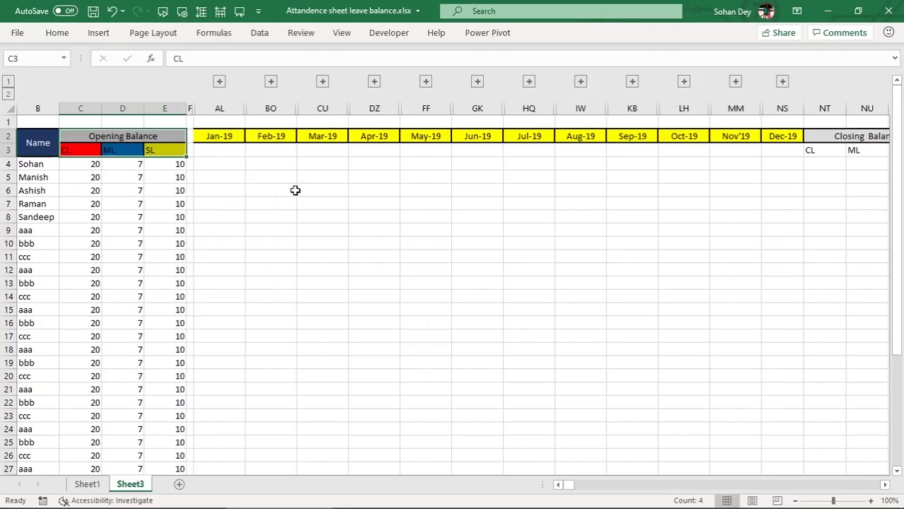
key(ctrl+c)
click(809, 150)
key(ctrl+v)
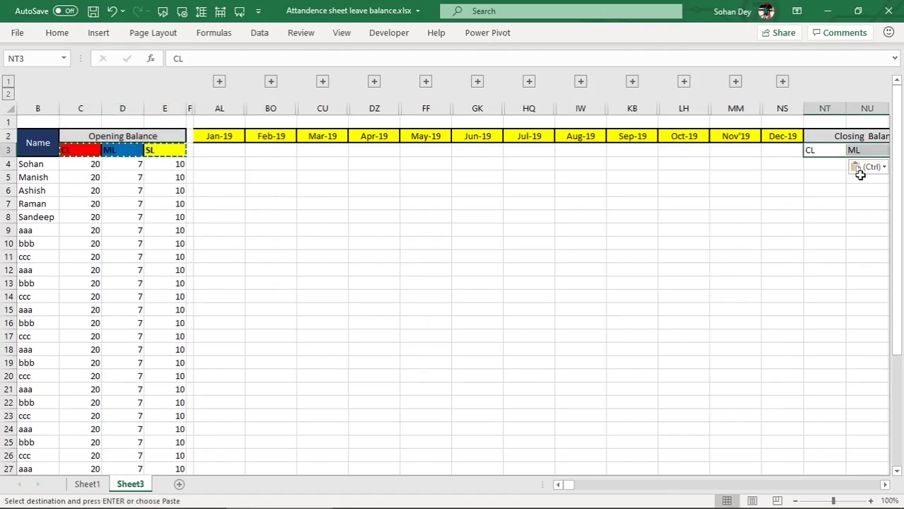
- Step off the pasted headers and cancel copy mode
click(805, 166)
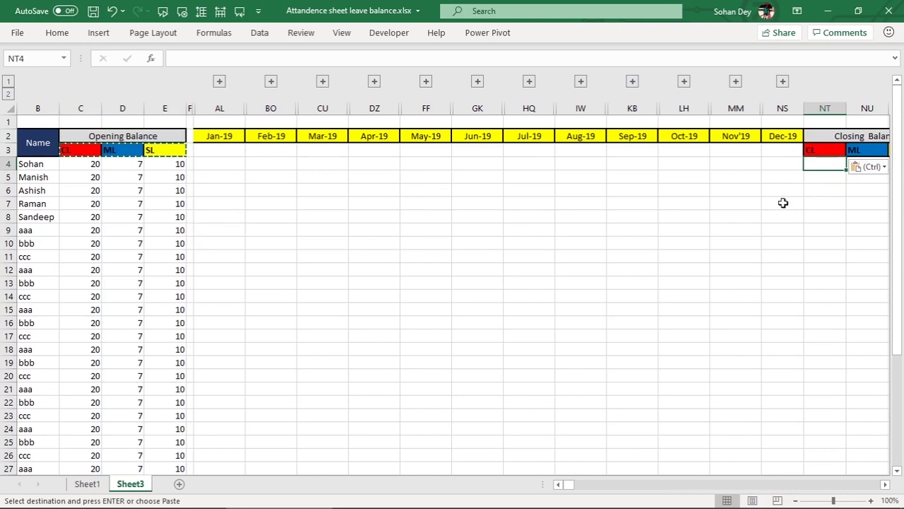
click(104, 163)
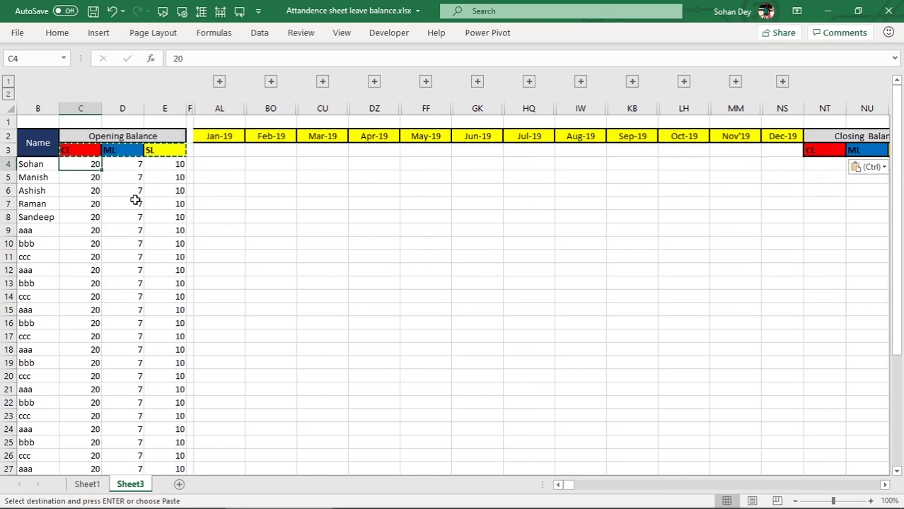
key(Escape)
- Check the first employee's CL, ML and SL opening balances, then select AL4
click(132, 162)
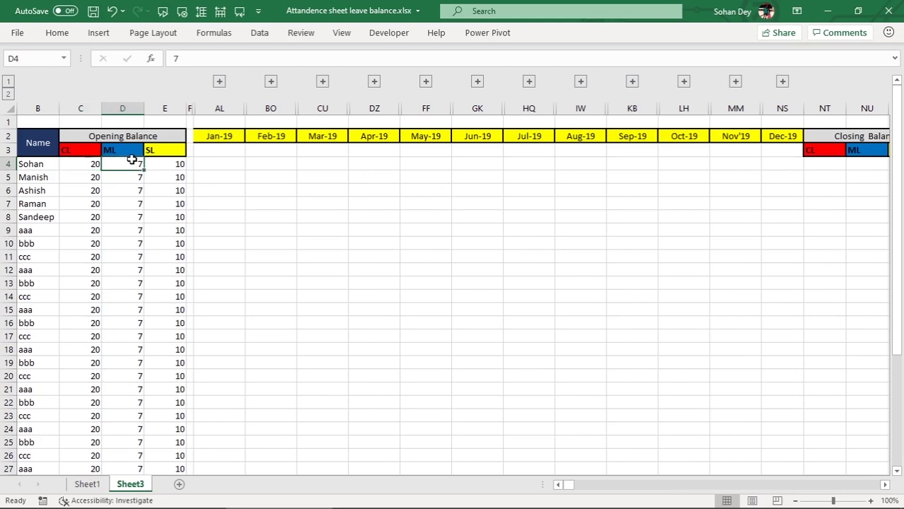
click(90, 165)
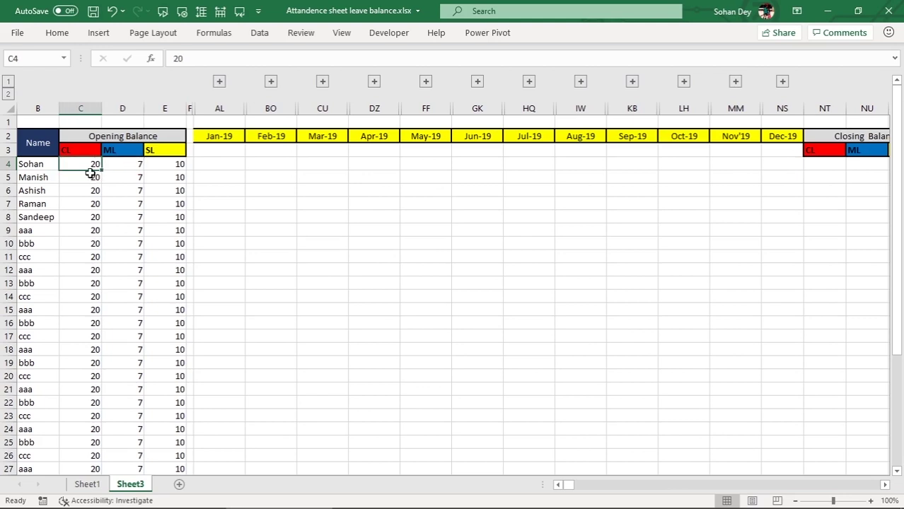
click(126, 164)
click(171, 167)
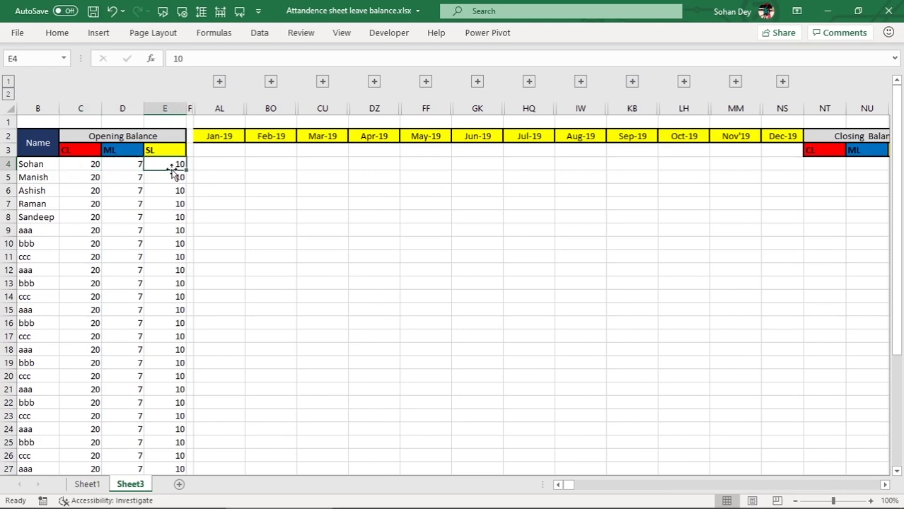
click(232, 178)
click(224, 164)
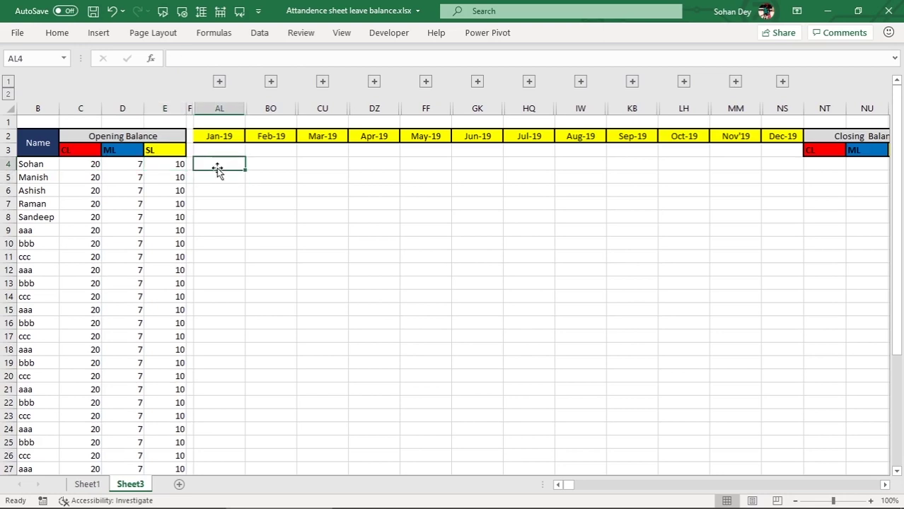
- Expand the January group to show daily dates through 31-01-2019 and select AL4
click(219, 83)
key(ctrl+Left)
key(Left)
key(Left)
key(Left)
key(Left)
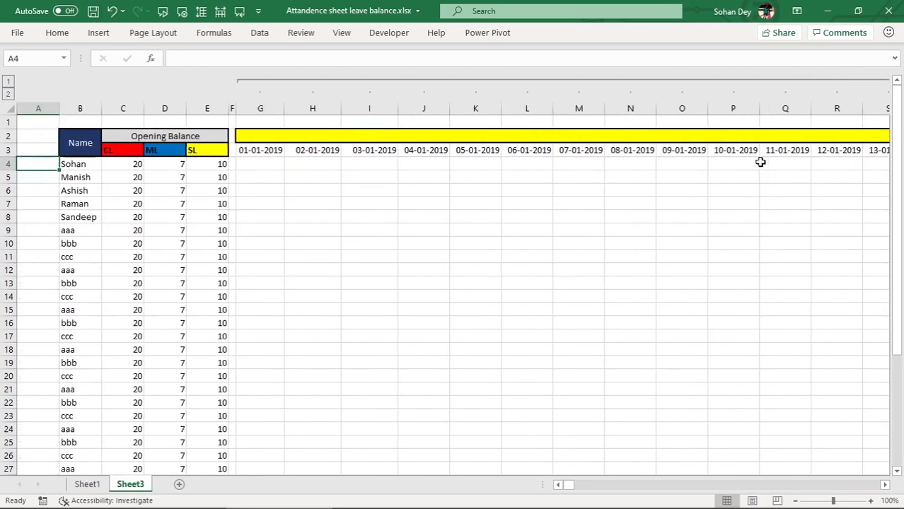
key(Right)
key(Right)
key(Right)
key(Right)
key(Right)
key(Right)
key(Right)
key(Left)
key(Right)
key(Right)
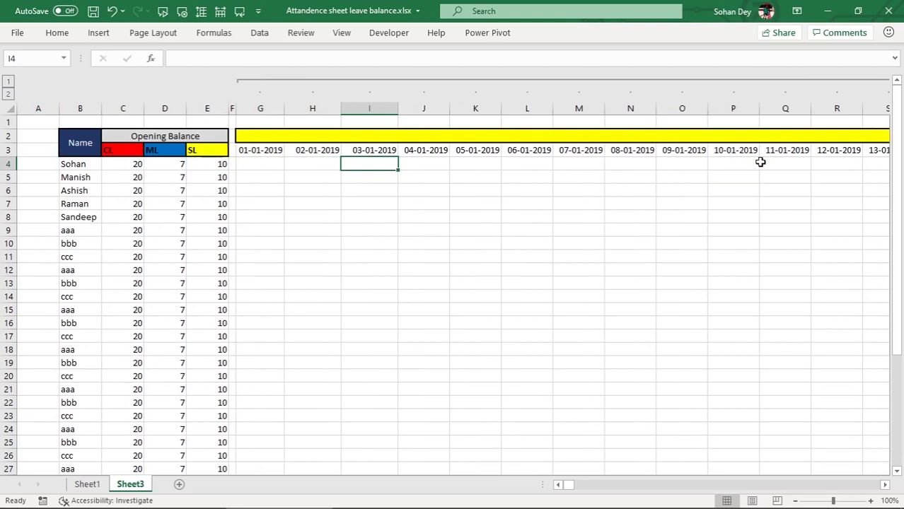
key(Right)
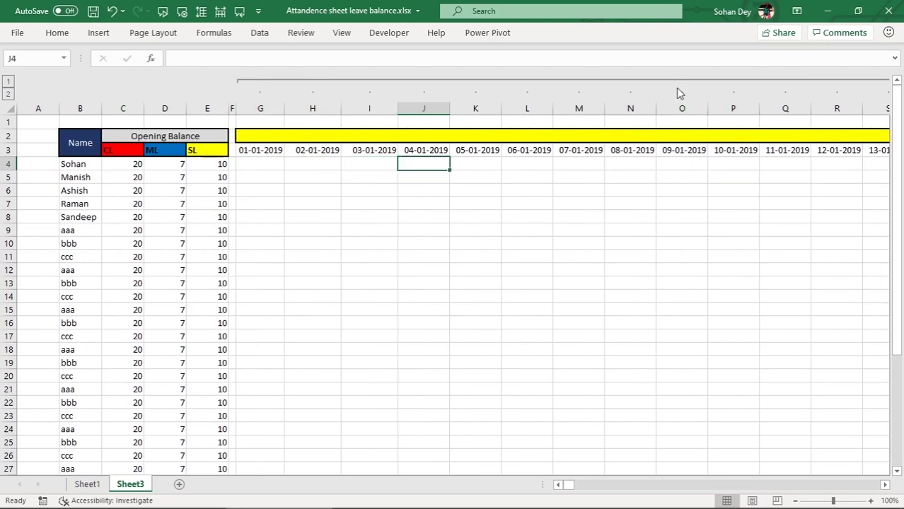
click(677, 83)
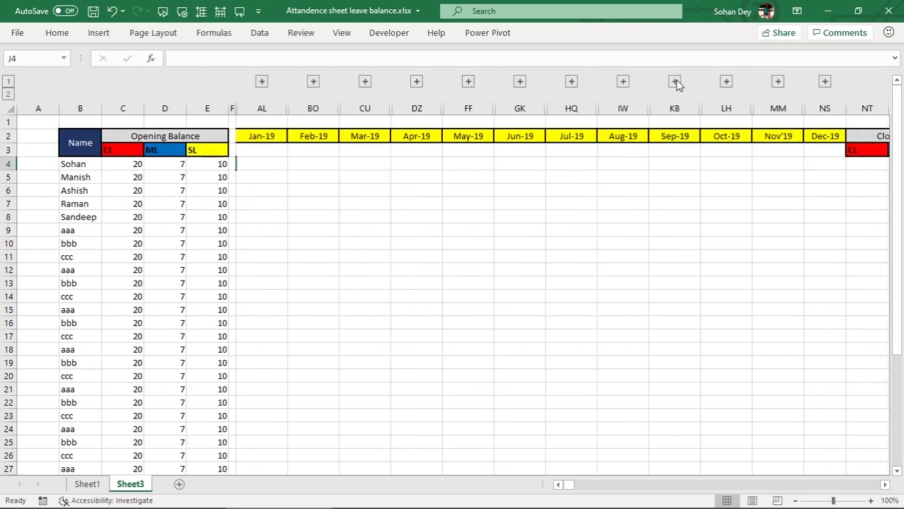
click(261, 172)
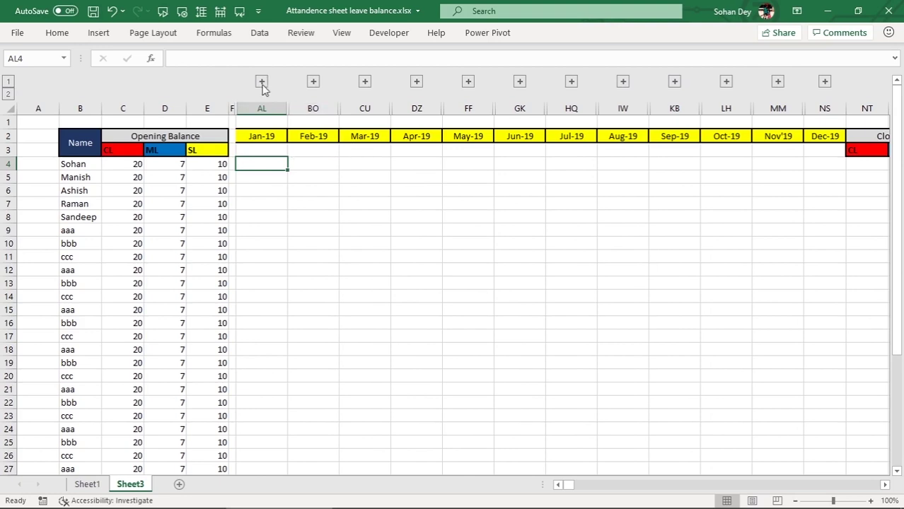
click(261, 81)
click(803, 138)
click(827, 164)
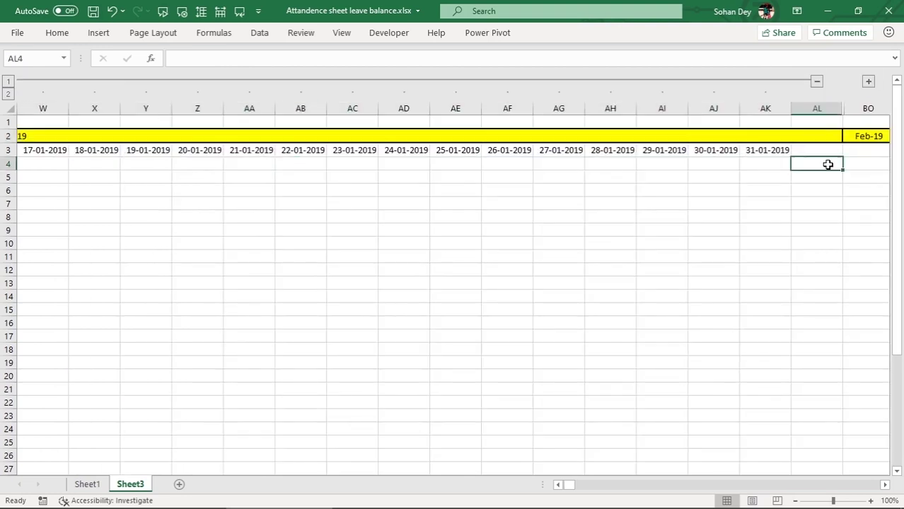
- Begin AL4's formula with =SUM(COUNTIF(G4:AK4,"CL") to count January CL leaves
text(=)
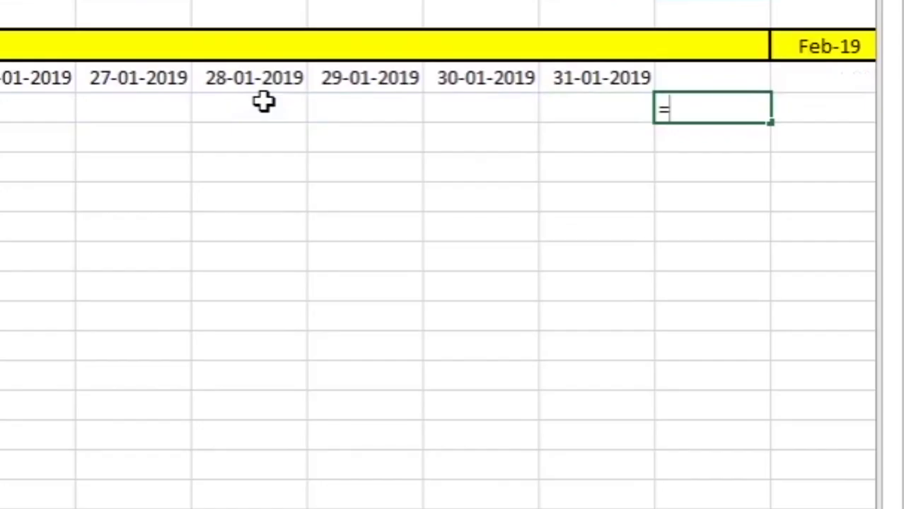
text(sum)
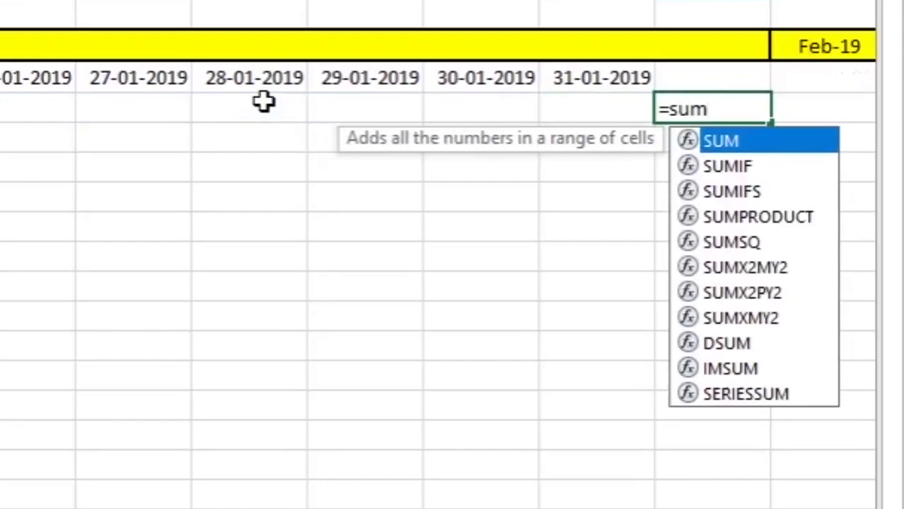
key(Tab)
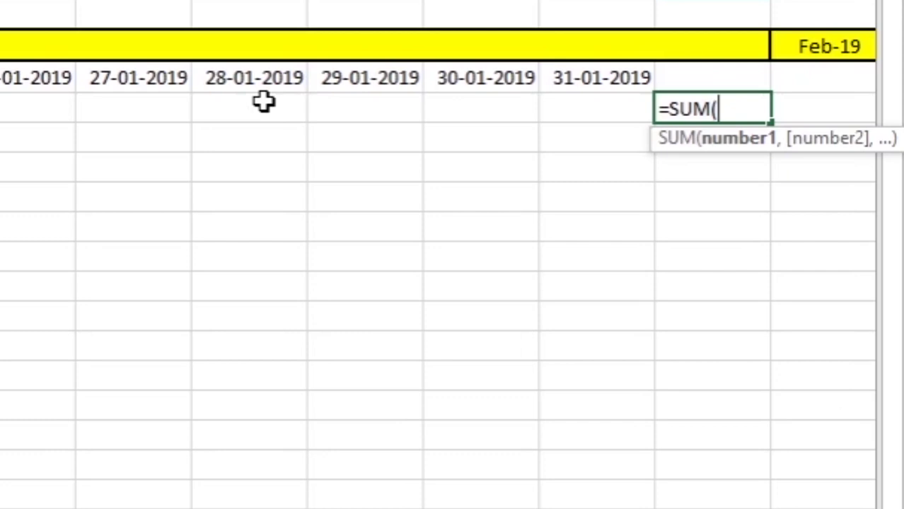
text(CounTIF()
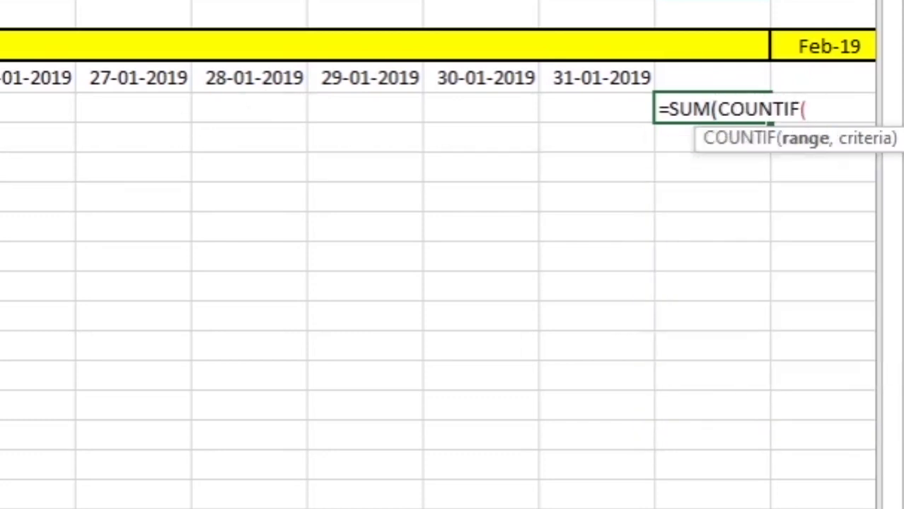
click(615, 102)
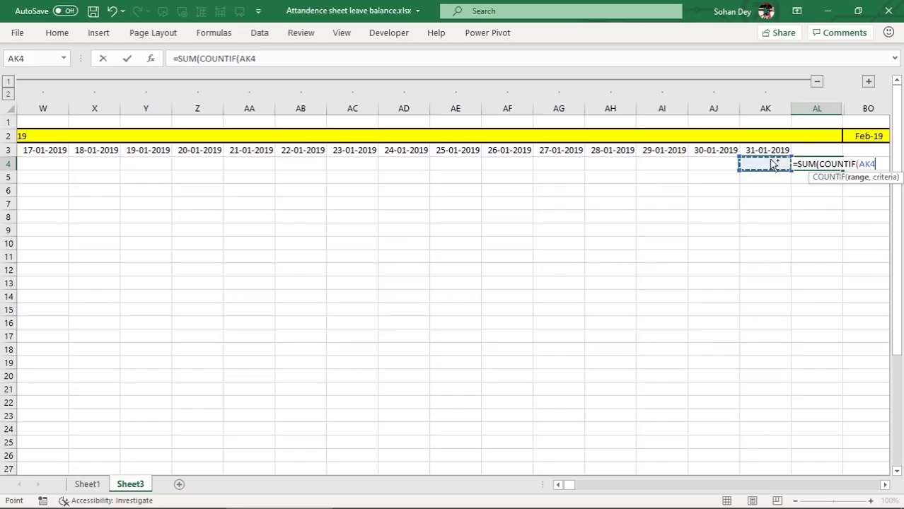
key(ctrl+shift+Left)
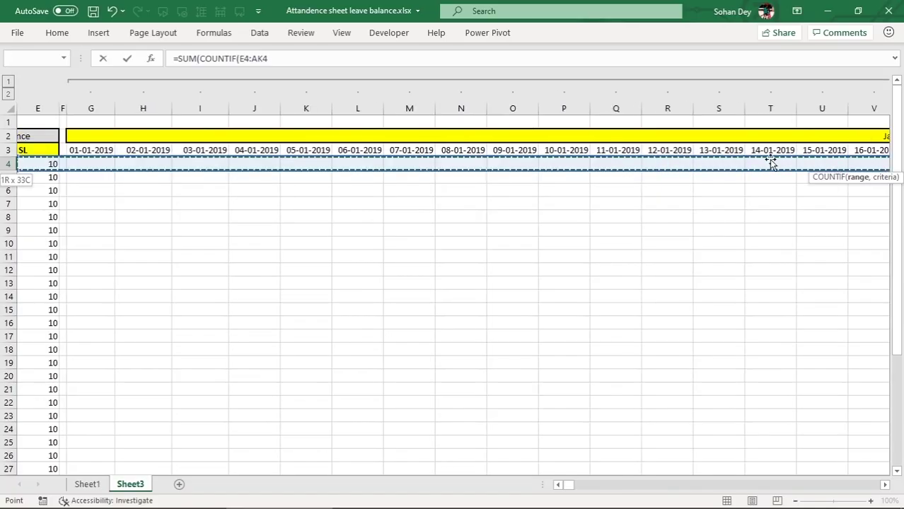
text(,)
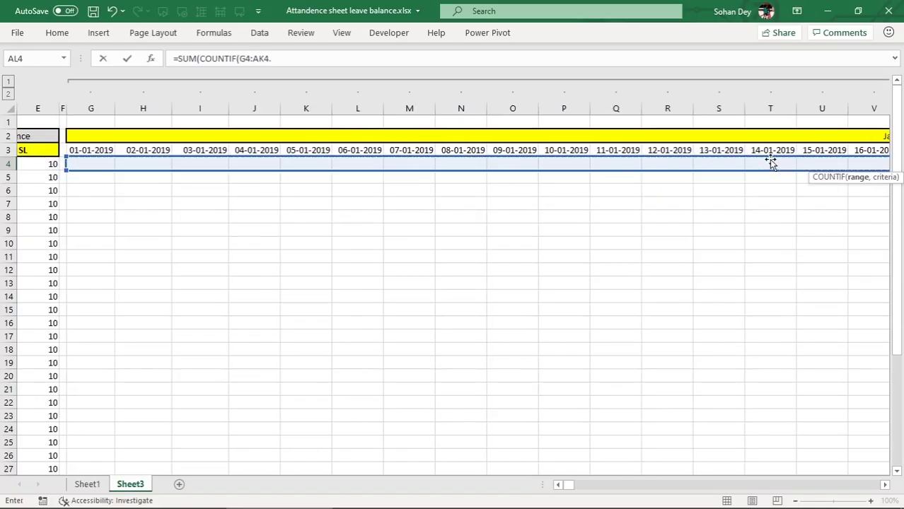
text("CL",)
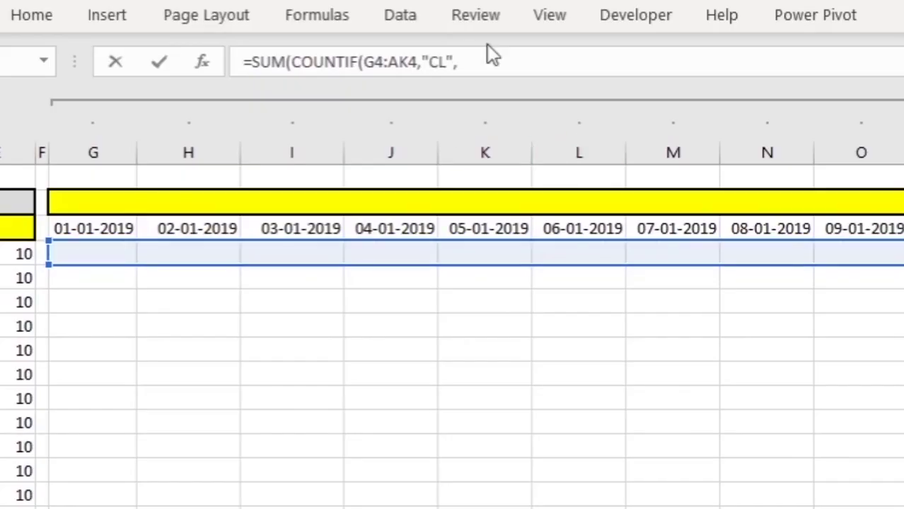
click(439, 63)
click(511, 67)
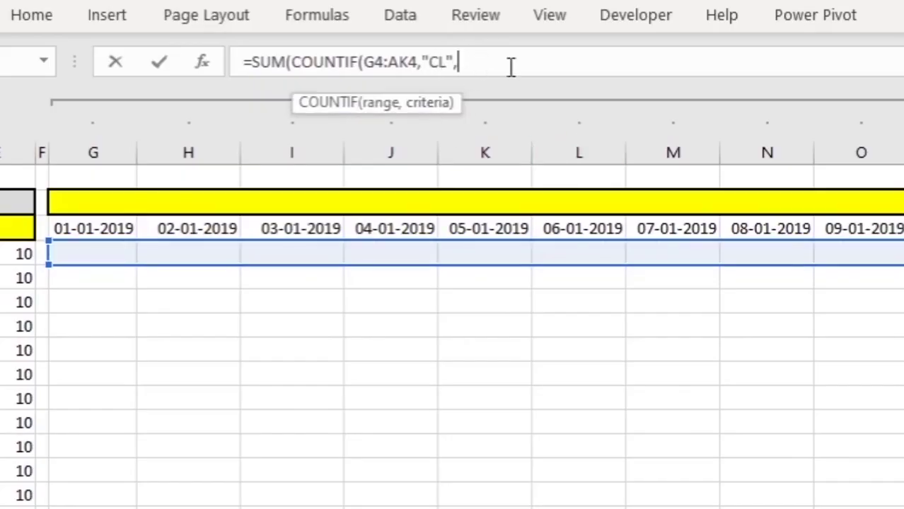
key(BackSpace)
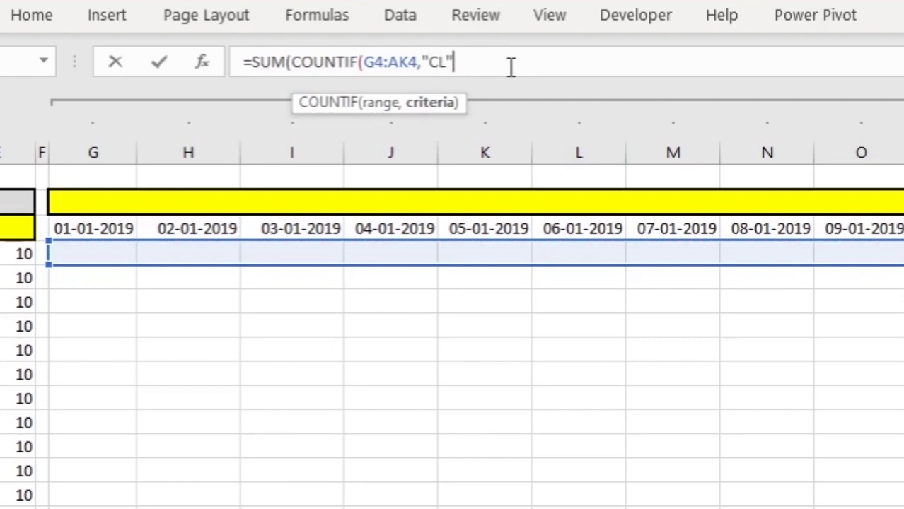
- Add COUNTIF terms for "ML" and "SL" over G4:AK4 and commit the formula
text(),)
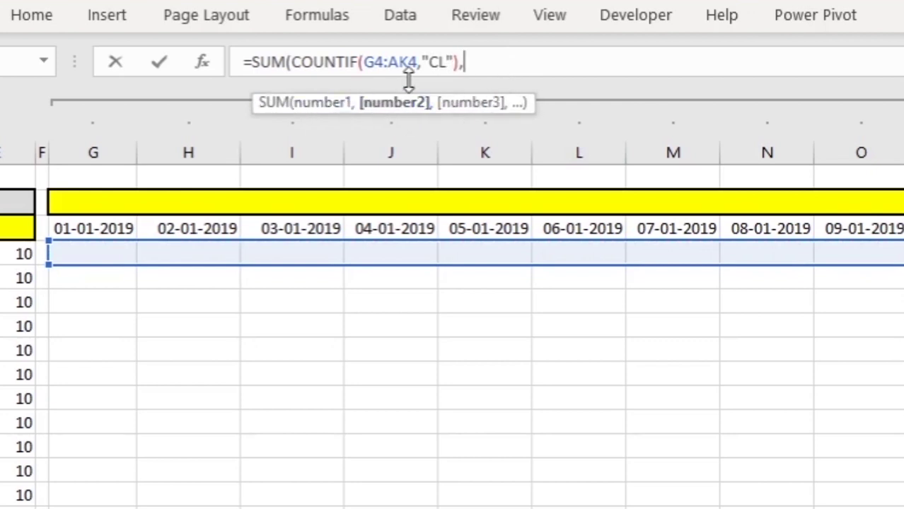
text(Co)
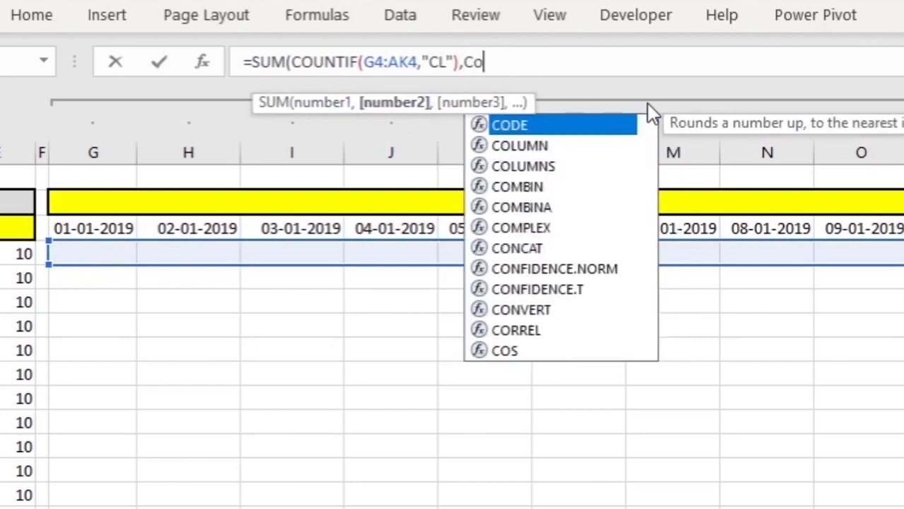
text(untif()
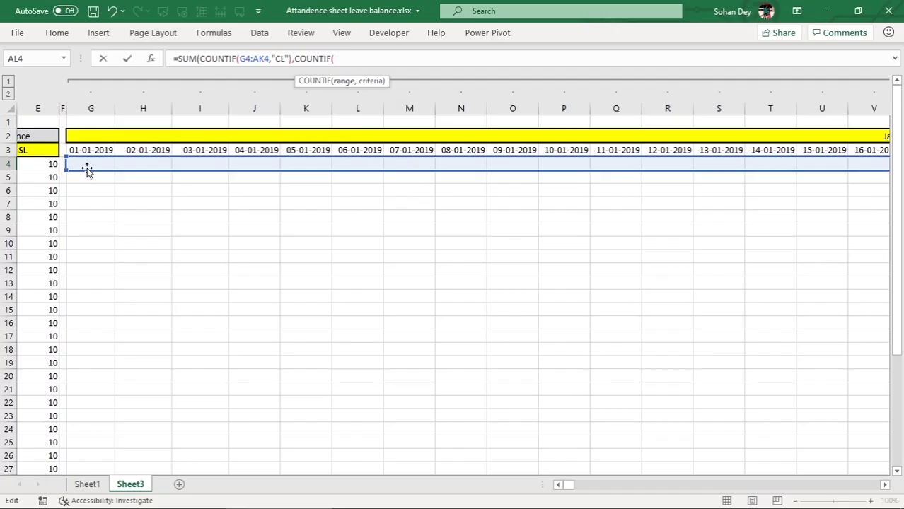
click(90, 162)
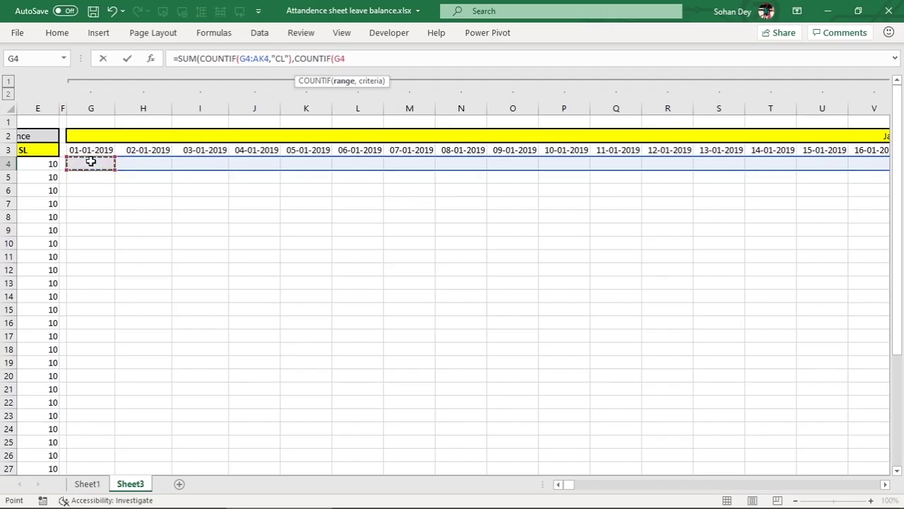
key(ctrl+shift+Right)
key(ctrl+shift+Left)
text(:AK4,)
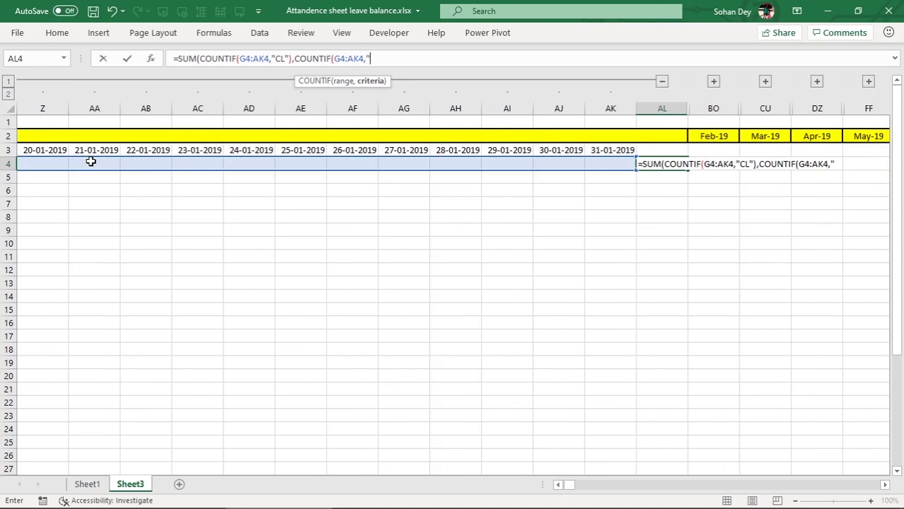
text(ML)
text(,)
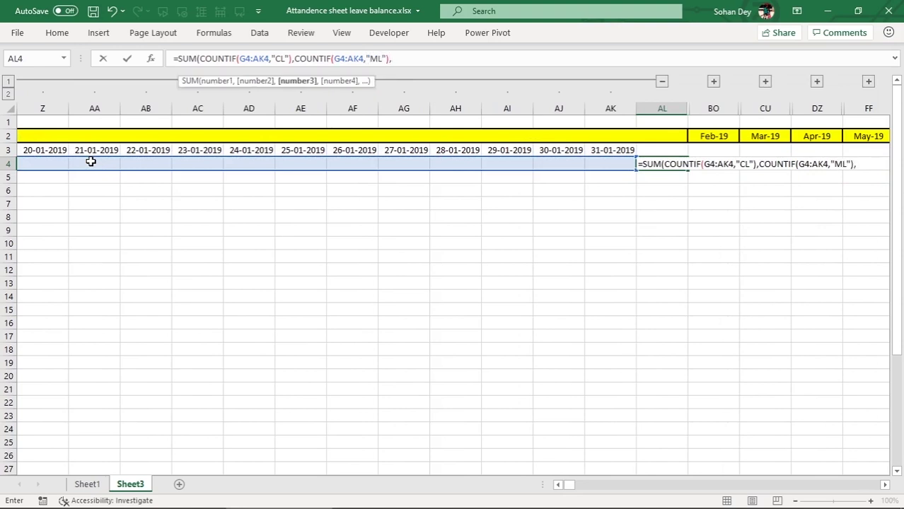
text(Couny)
key(BackSpace)
text(ti)
key(Tab)
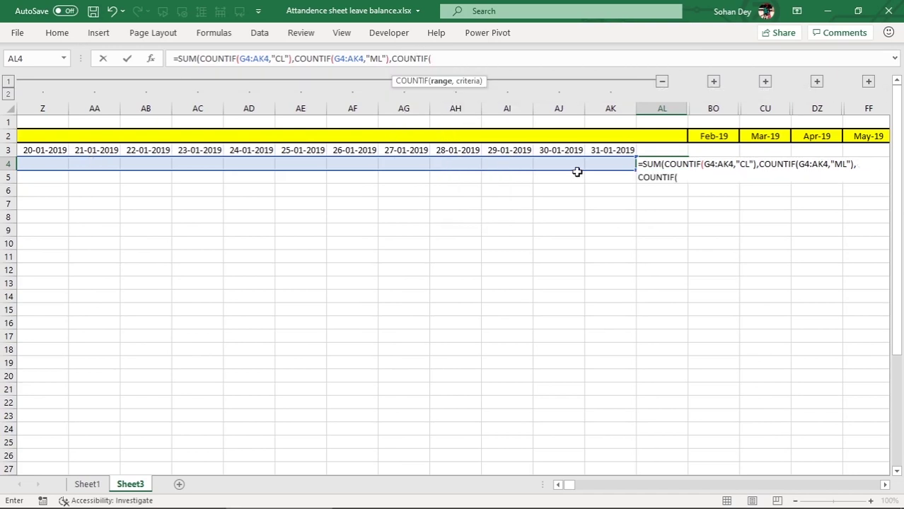
click(612, 162)
key(ctrl+shift+Left)
text(,"SL")))
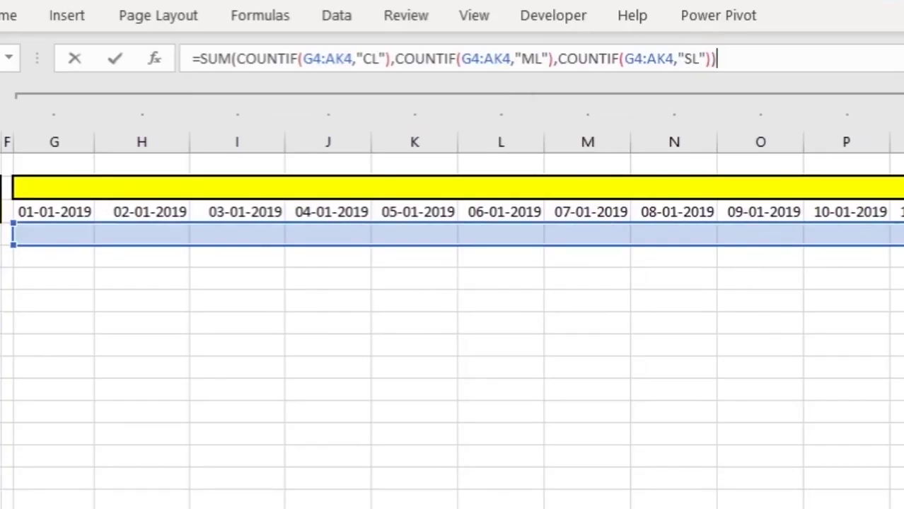
key(Return)
key(Up)
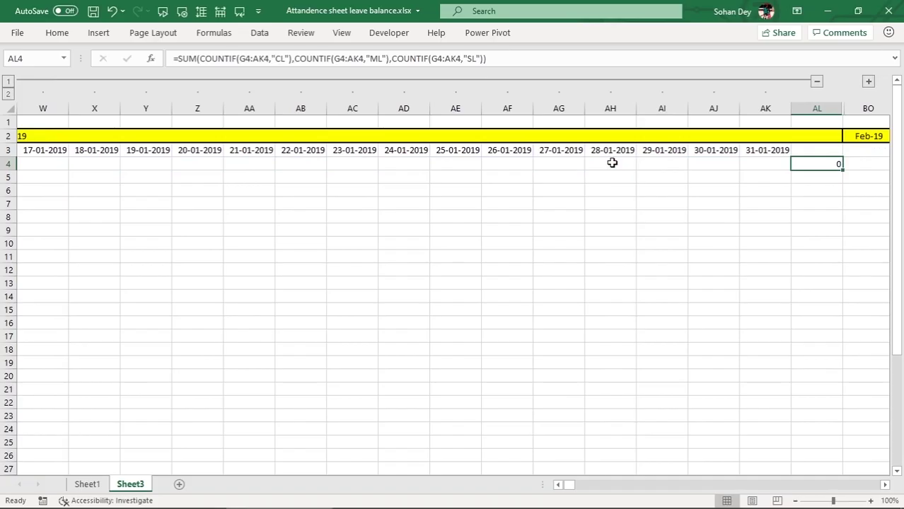
- Enter test leave codes cl, sl, sl and ml into January cells of row 4
key(Left)
key(Left)
key(Left)
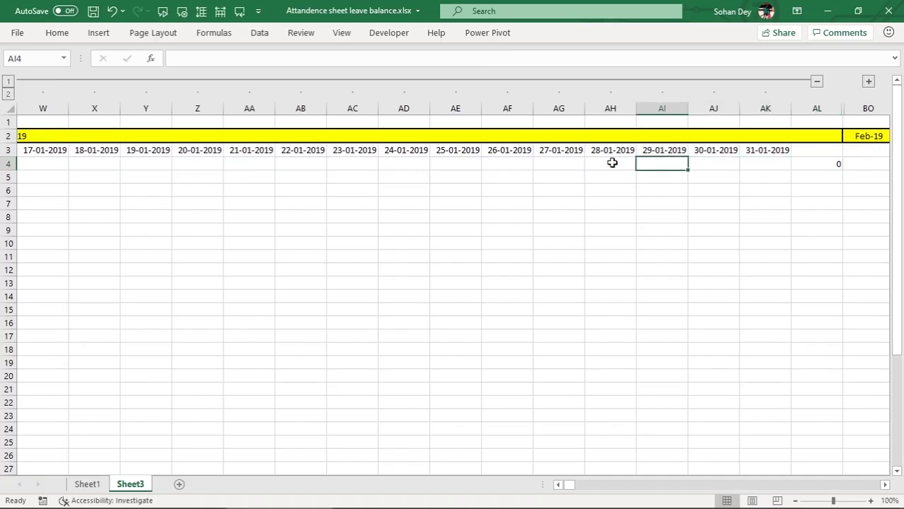
text(cl)
key(Return)
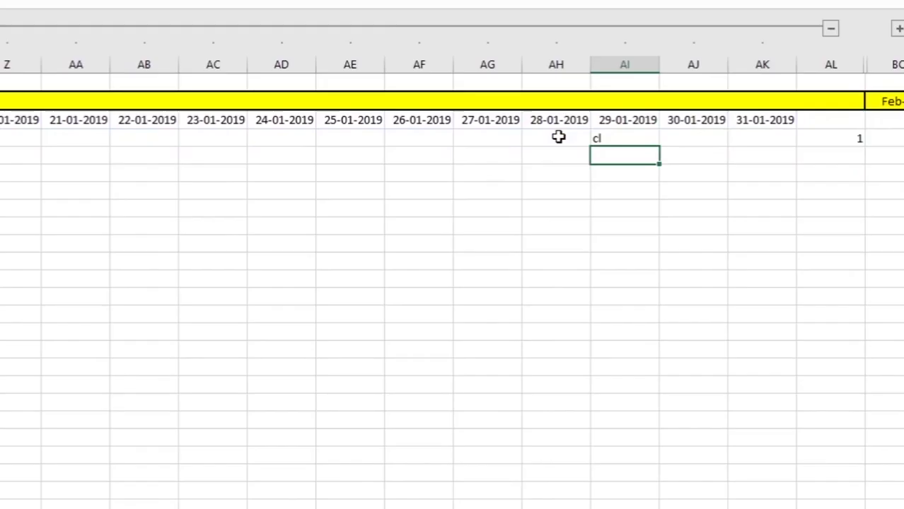
key(Up)
key(Left)
key(Left)
key(Left)
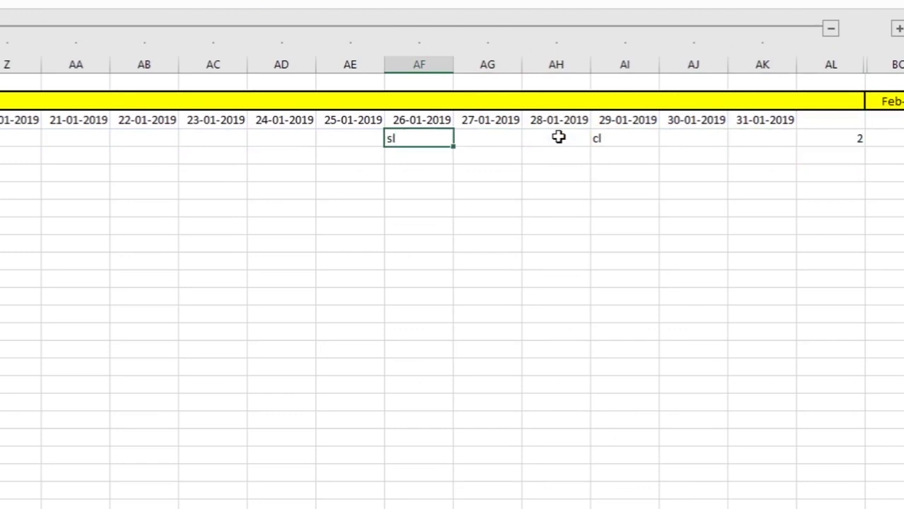
key(Return)
key(Left)
key(Up)
key(Left)
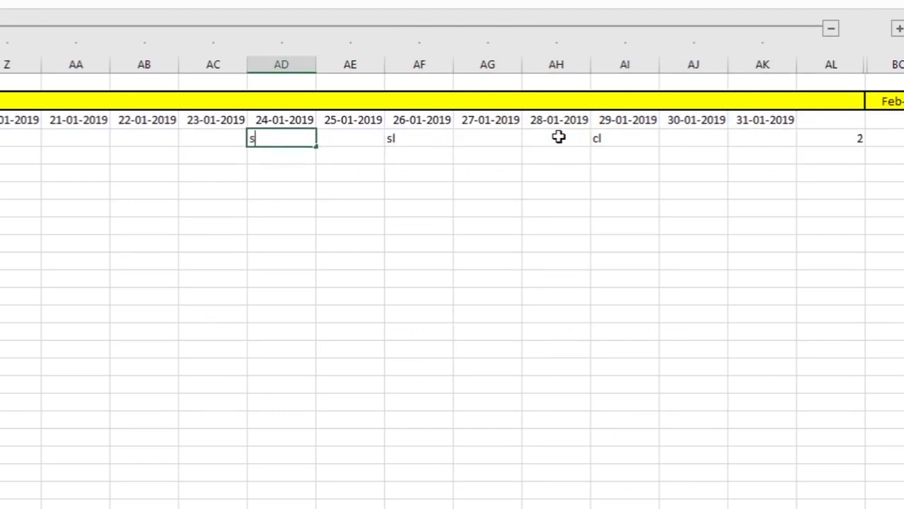
key(Return)
key(Down)
key(Left)
key(Up)
key(Up)
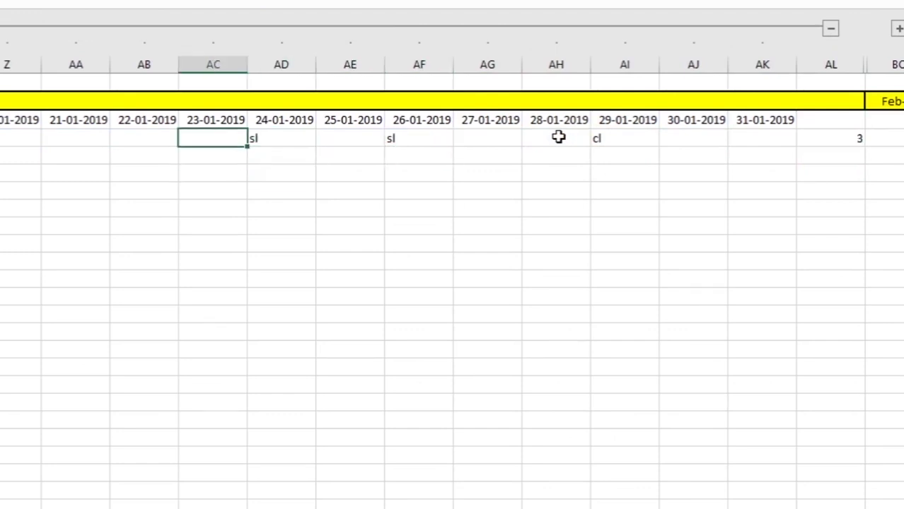
key(Left)
key(Left)
text(l)
key(Left)
key(Left)
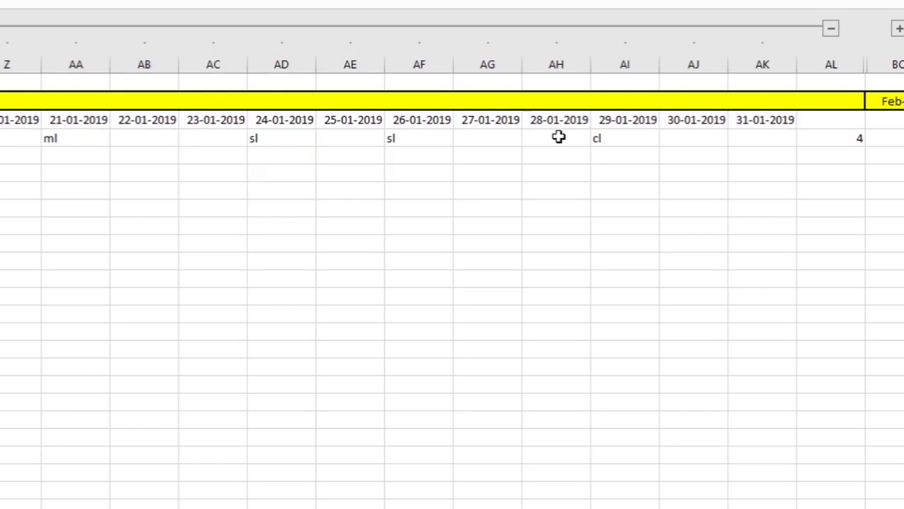
key(Right)
key(Right)
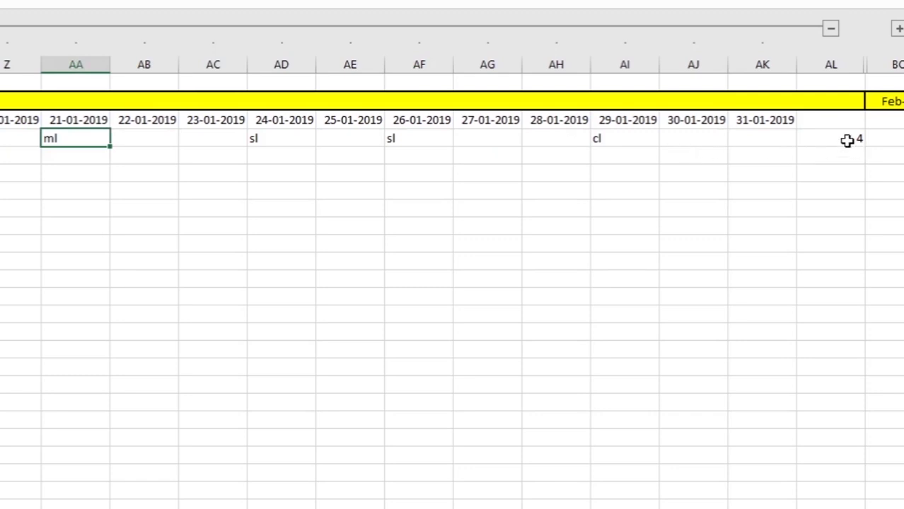
- Confirm AL4 totals 4 and collapse the January day columns
click(842, 138)
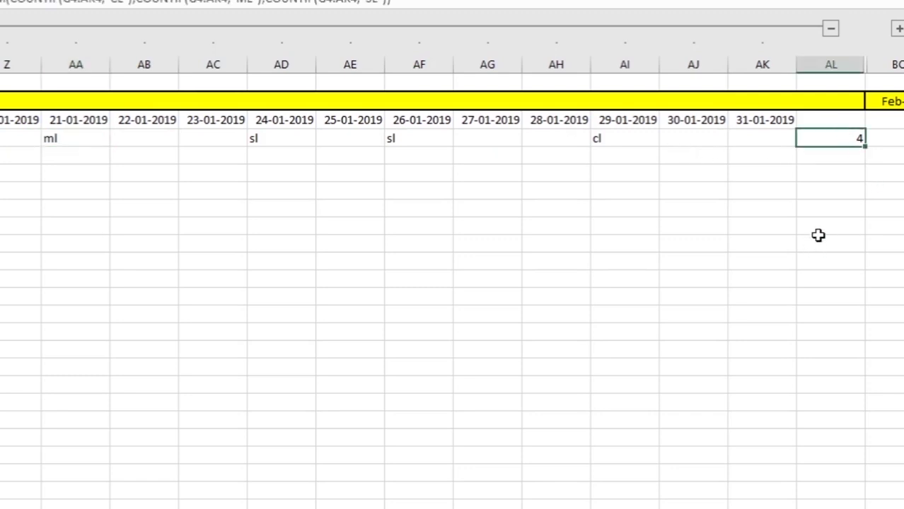
key(F2)
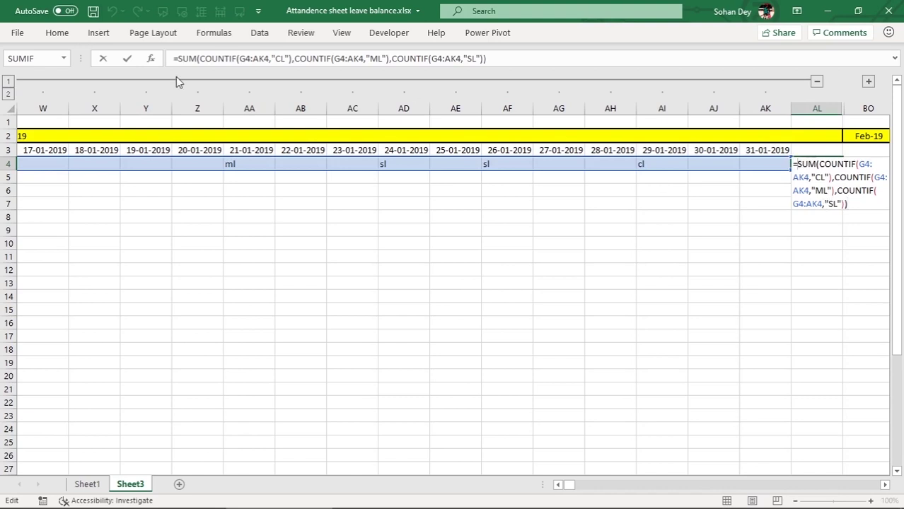
key(Escape)
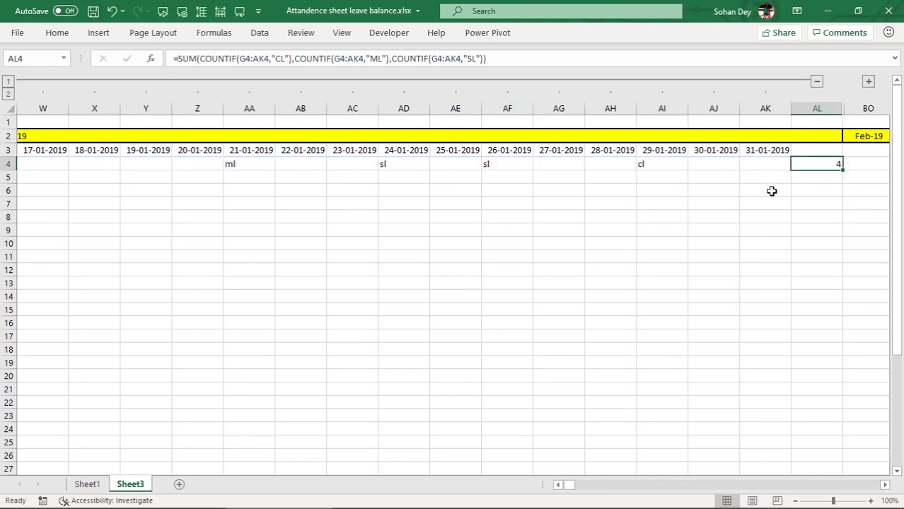
click(816, 82)
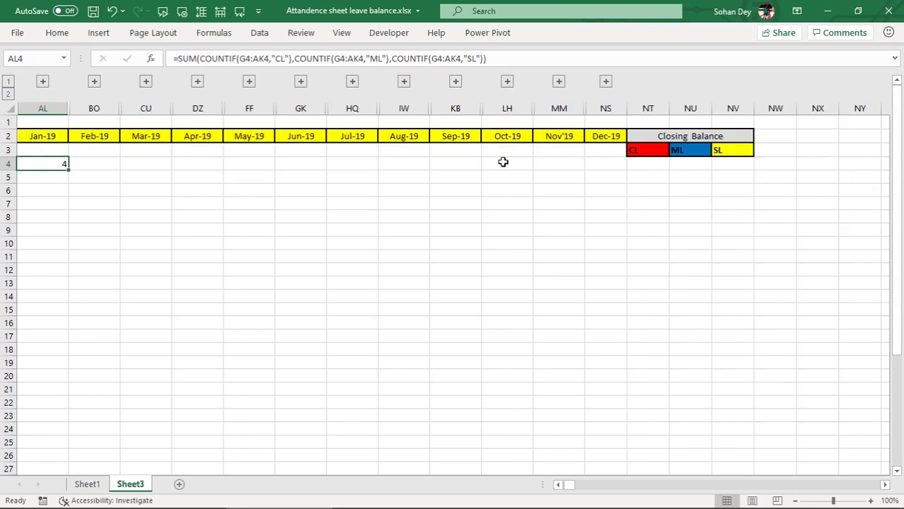
- Fill the January leave formula from AL4 down to AL38 for all employee rows
key(ctrl+Left)
key(Right)
key(Left)
key(Down)
key(ctrl+Down)
key(Right)
key(Right)
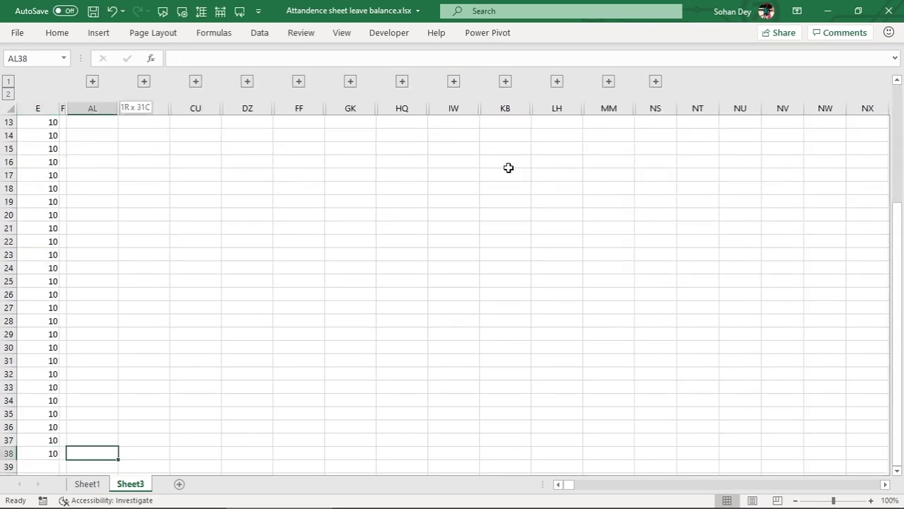
key(ctrl+shift+Up)
key(ctrl+d)
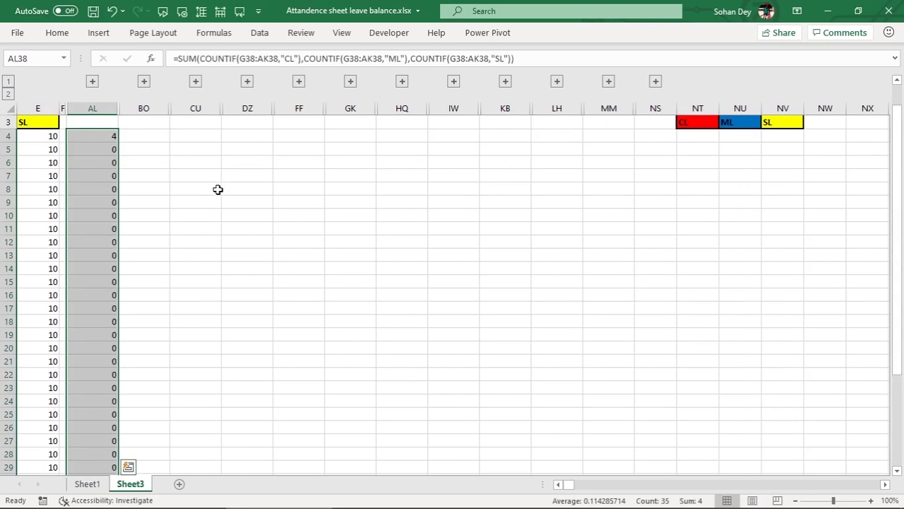
- Review the month total cells and copy AL4's formula for February's BO4
scroll(218, 189, up, 1)
click(559, 485)
click(558, 484)
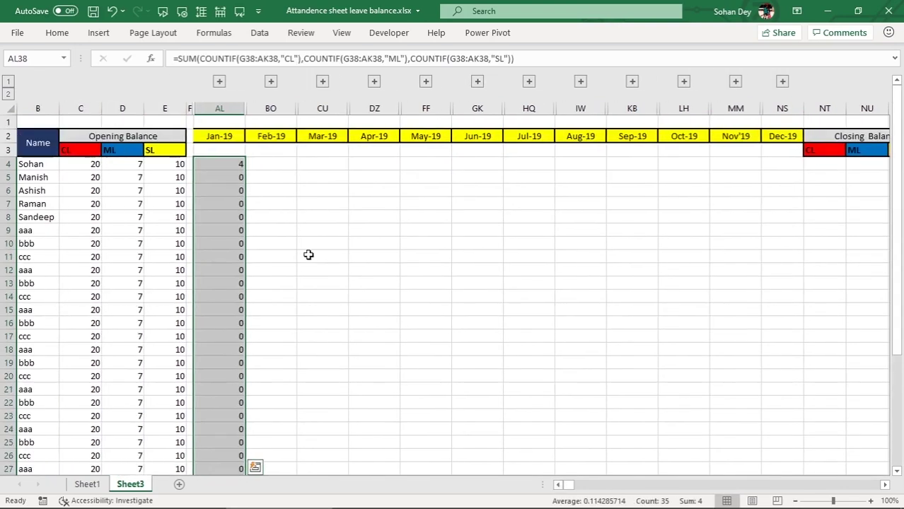
click(219, 168)
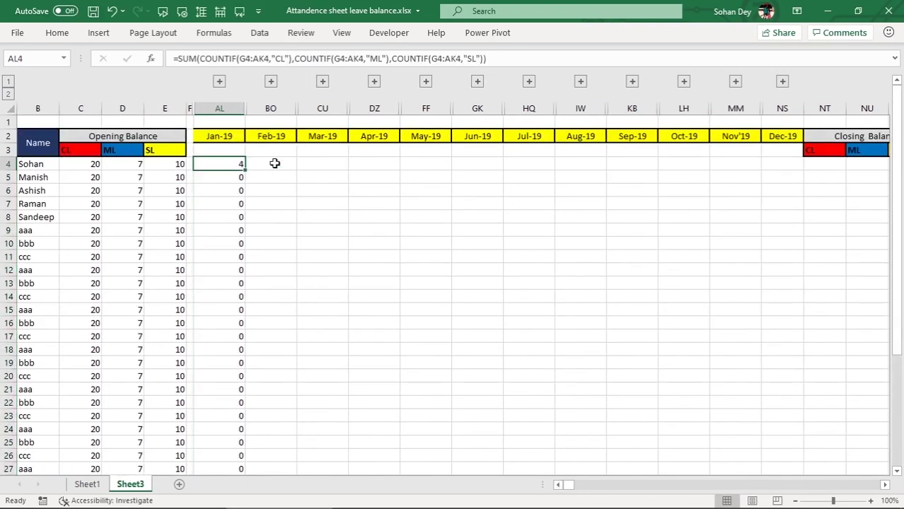
click(275, 166)
click(333, 166)
click(396, 168)
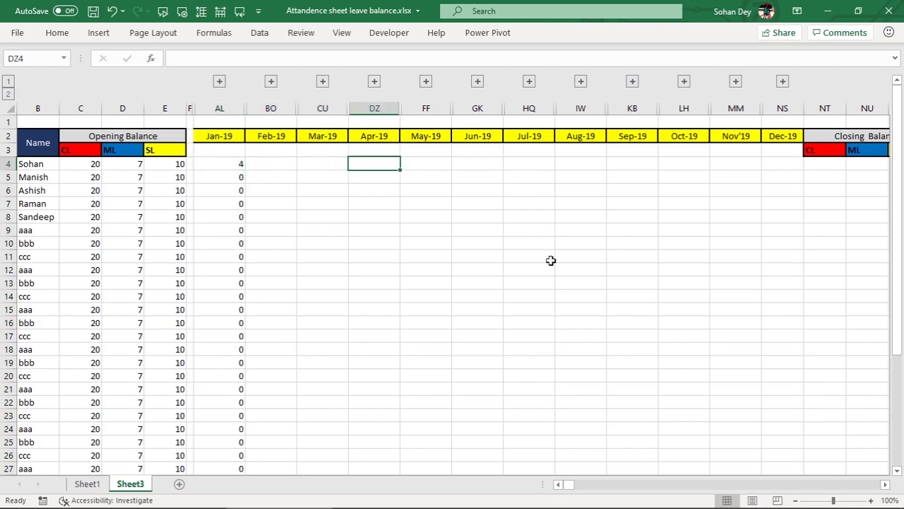
click(226, 167)
key(ctrl+c)
click(281, 167)
- Paste the leave formula into BO4 and start its CL range at AM4
key(ctrl+v)
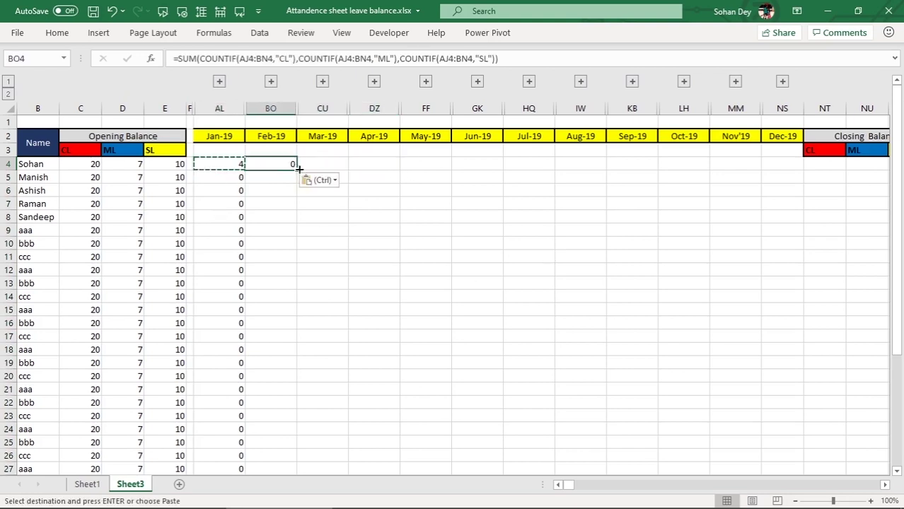
key(Escape)
click(271, 81)
key(F2)
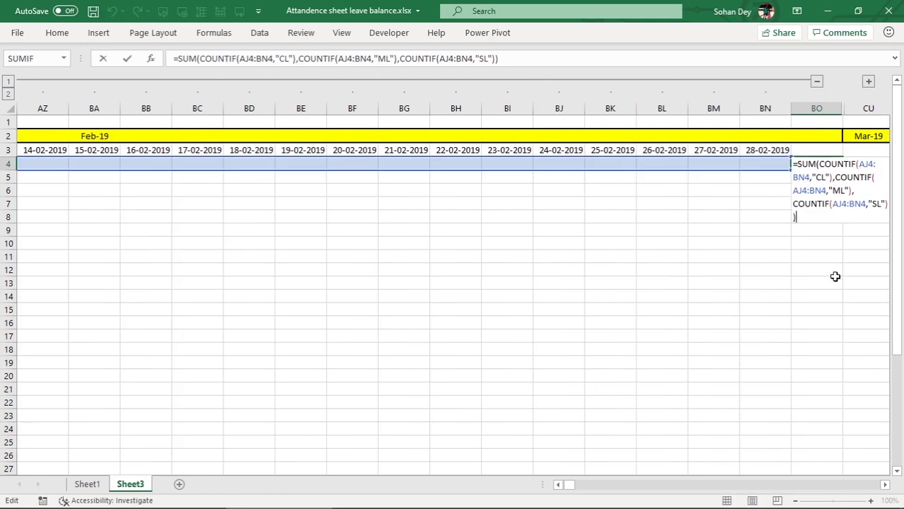
drag(562, 487, 556, 488)
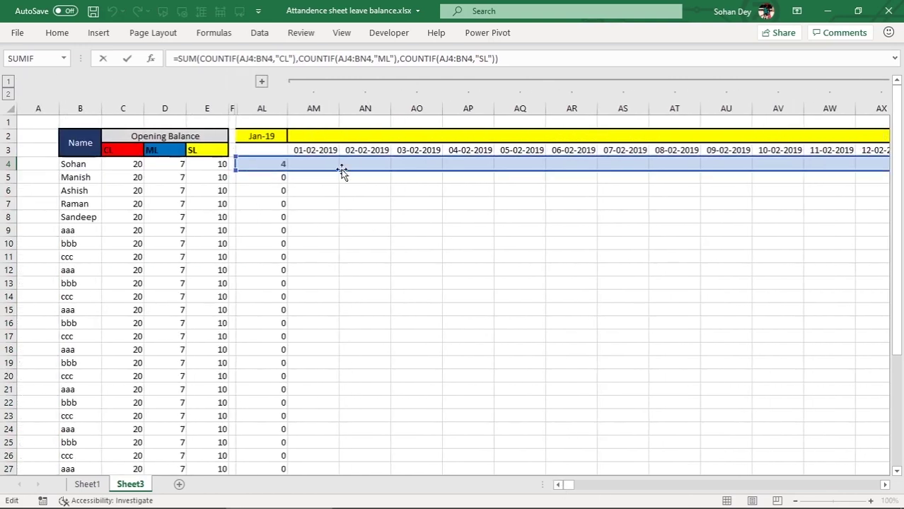
drag(234, 170, 319, 163)
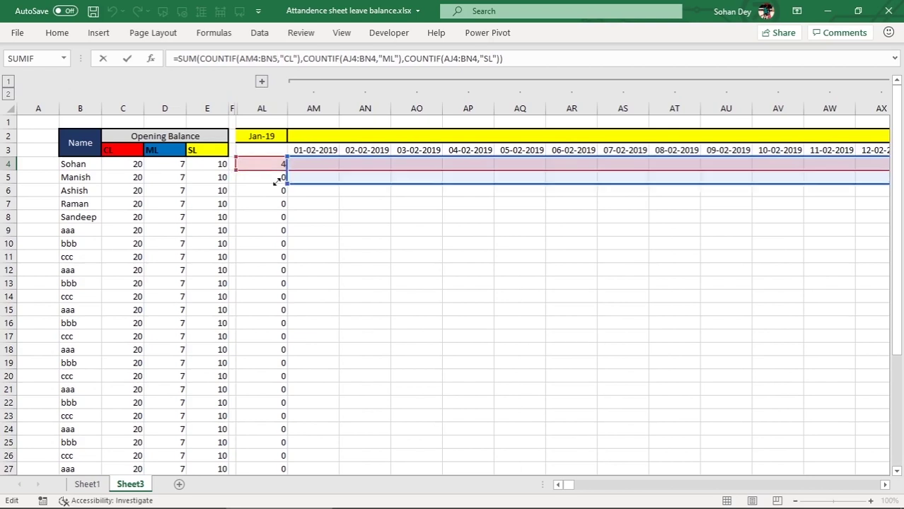
key(Return)
- Change the ML and SL ranges from AJ4 to AM4 so BO4 counts AM4:BN4
key(Up)
key(F2)
click(808, 188)
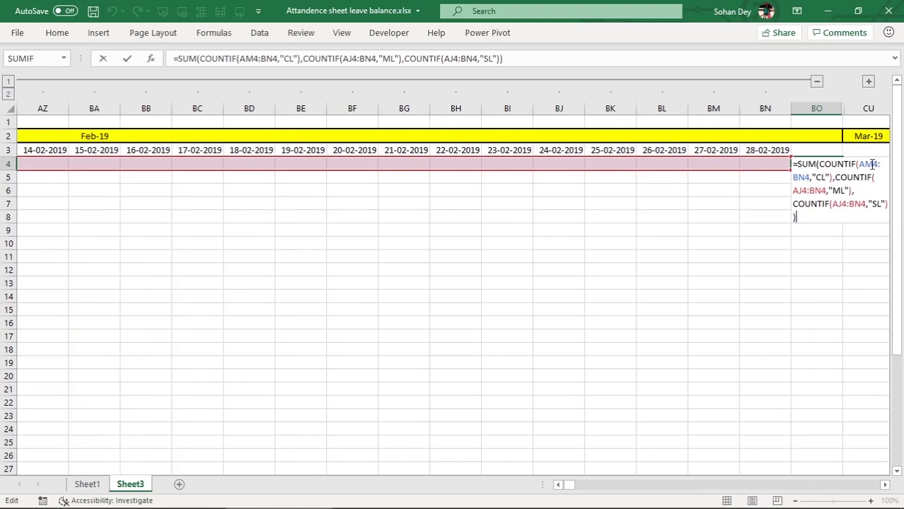
click(797, 192)
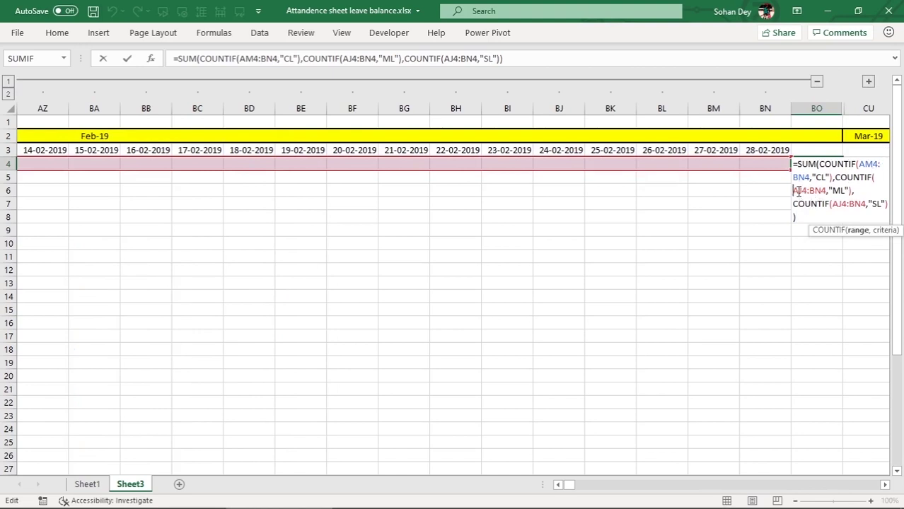
key(Delete)
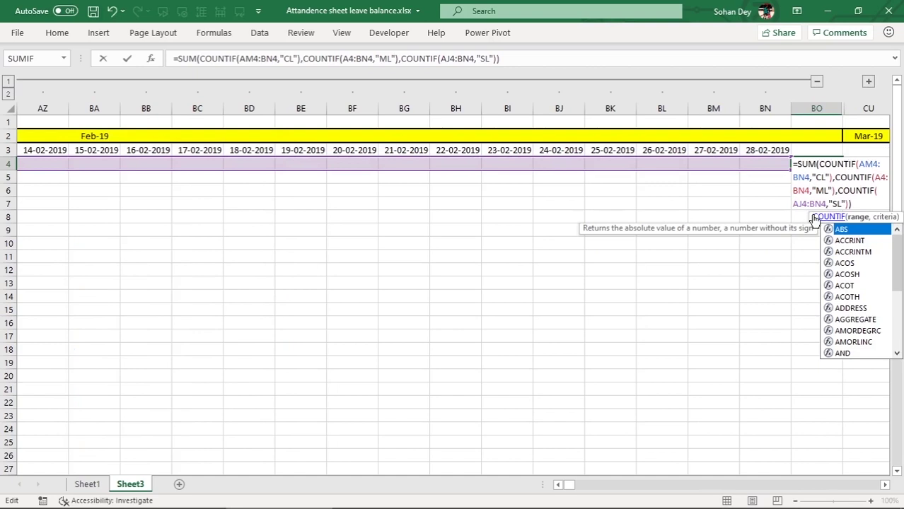
text(M)
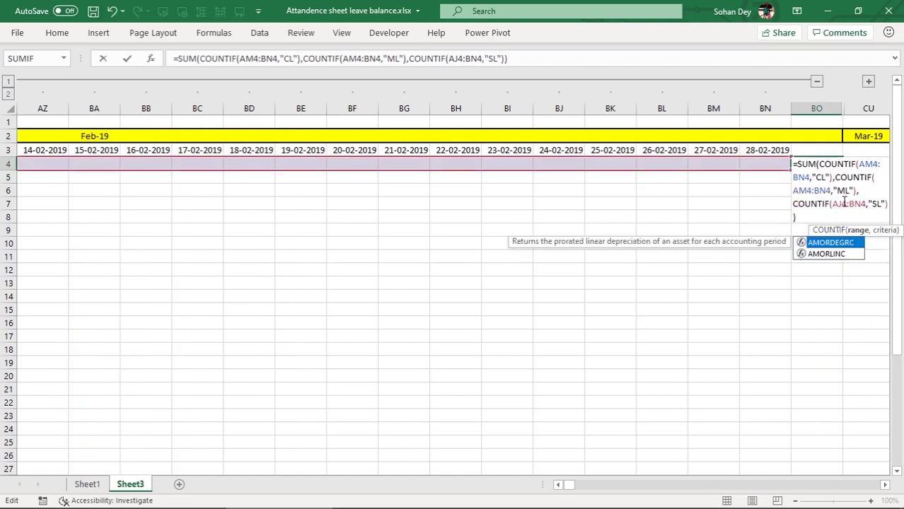
click(843, 203)
key(Delete)
text(M)
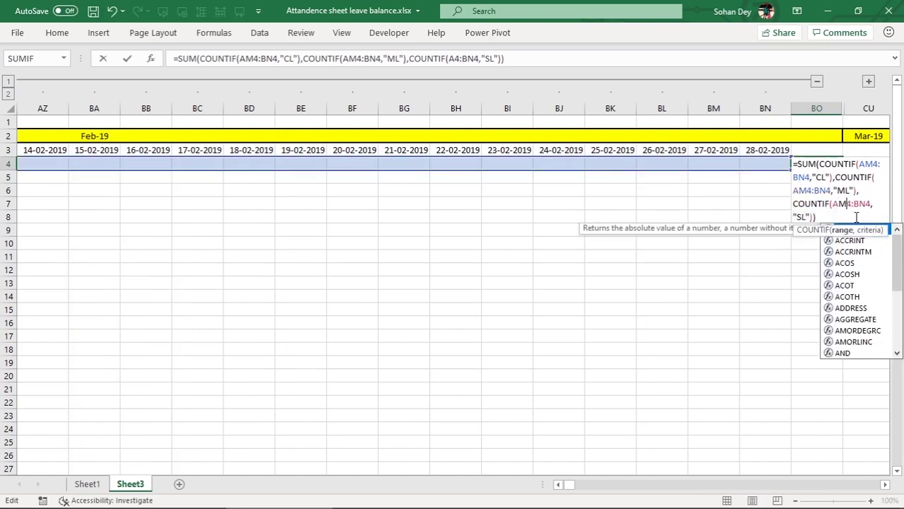
key(Return)
key(Up)
key(F2)
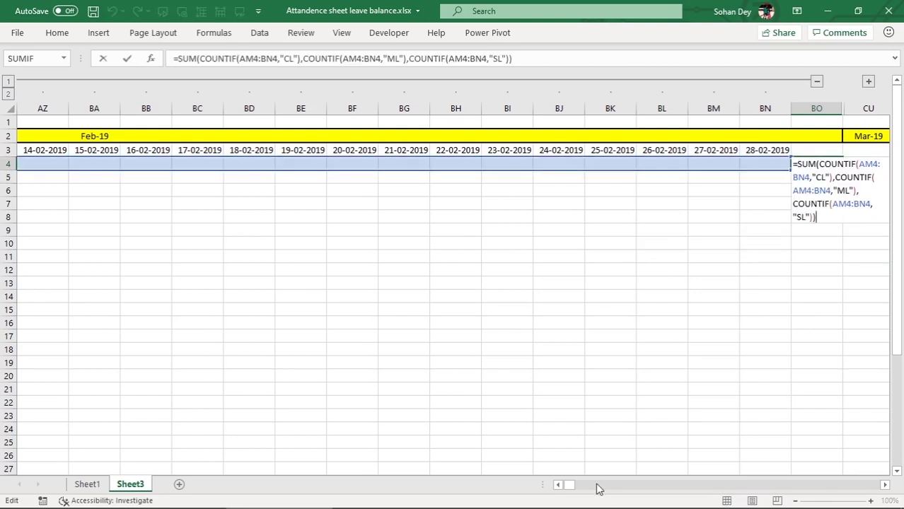
drag(579, 486, 564, 486)
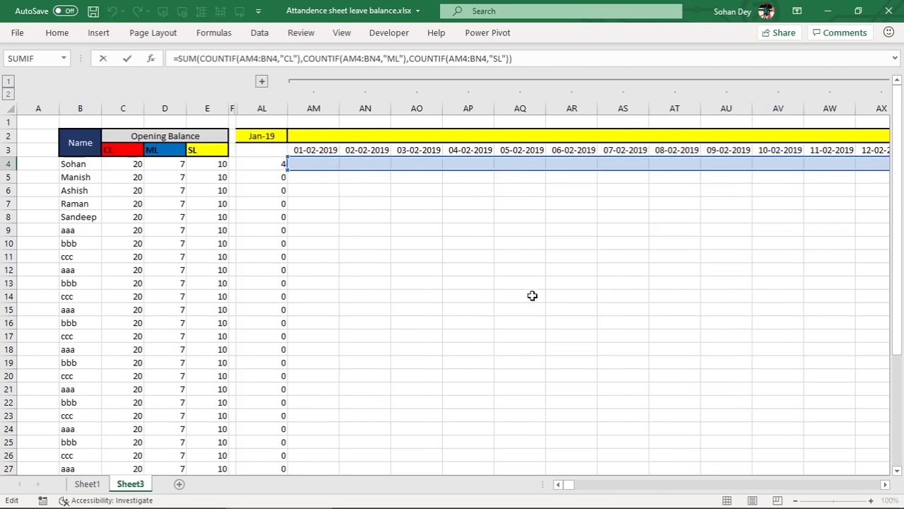
key(ctrl+Return)
click(547, 85)
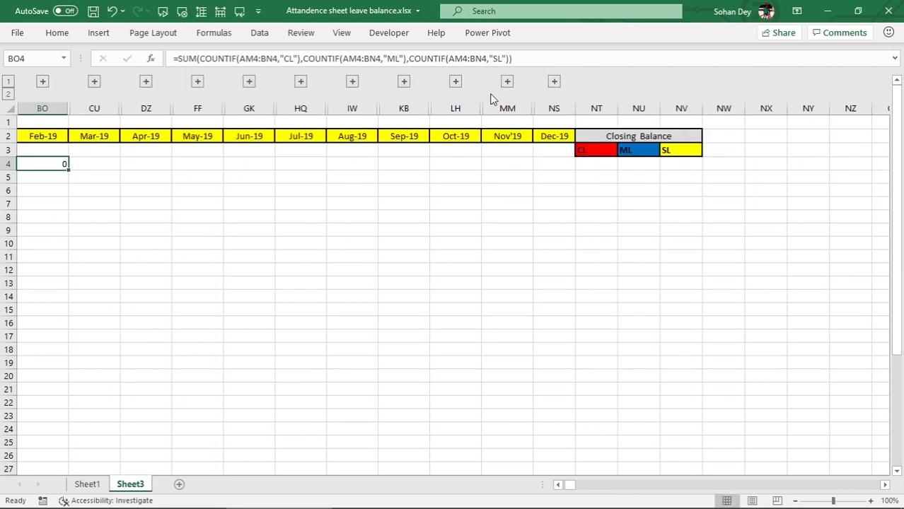
- Paste the February formula into CU4 and start its CL range at BP4
key(ctrl+c)
key(Right)
key(ctrl+v)
click(94, 82)
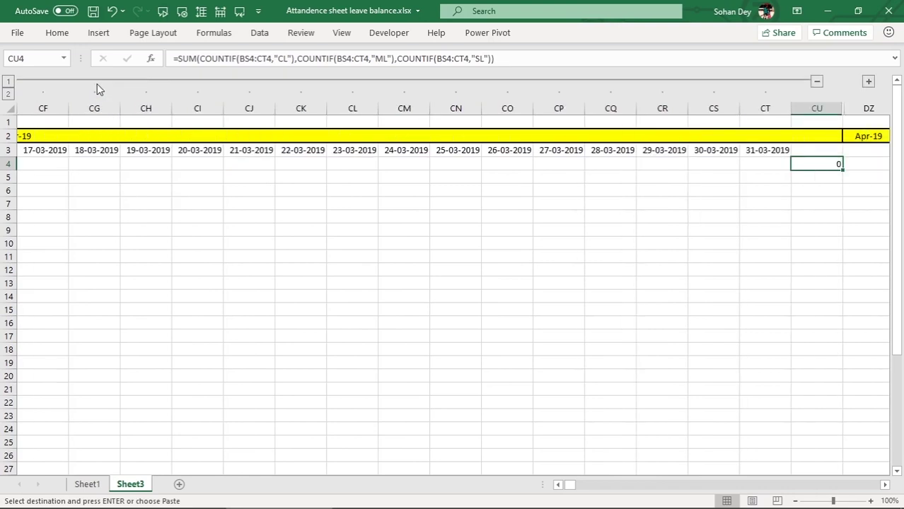
key(F2)
drag(570, 488, 562, 486)
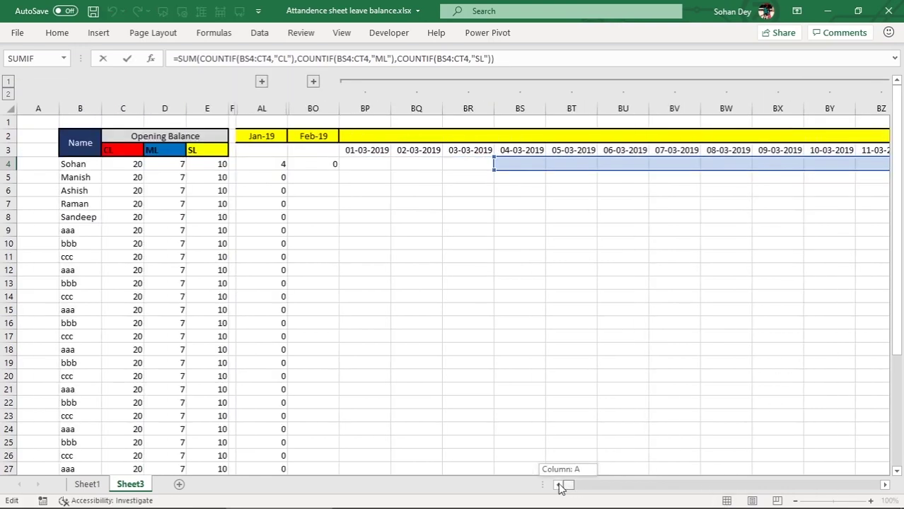
drag(494, 169, 339, 170)
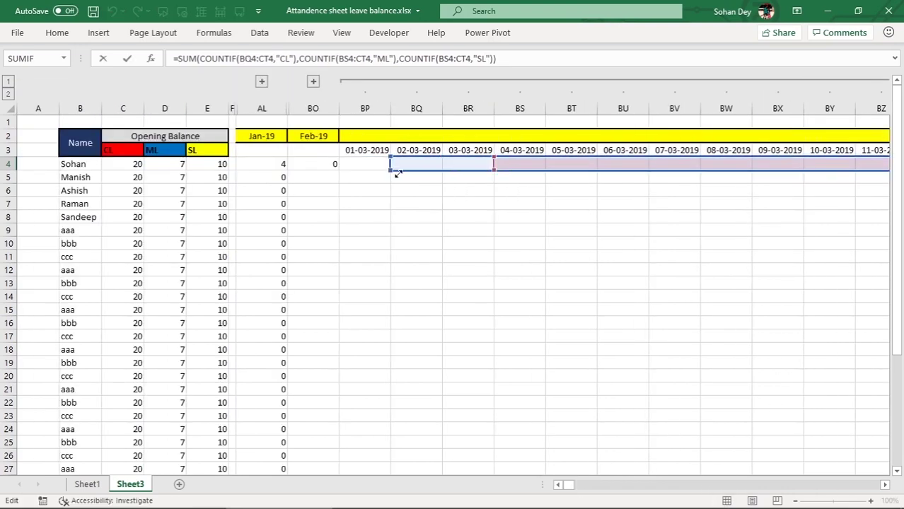
key(Return)
- Change the ML and SL ranges from BS4 to BP4, then copy CU4 for April
key(Up)
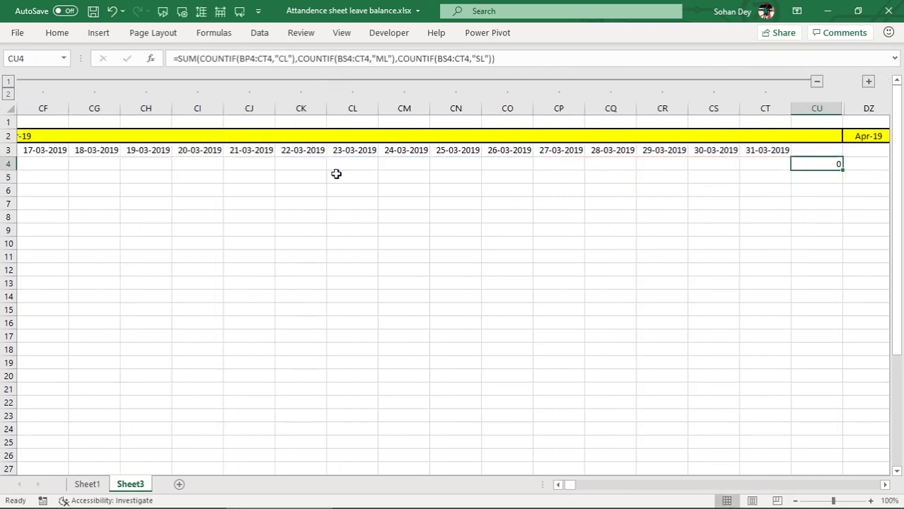
key(F2)
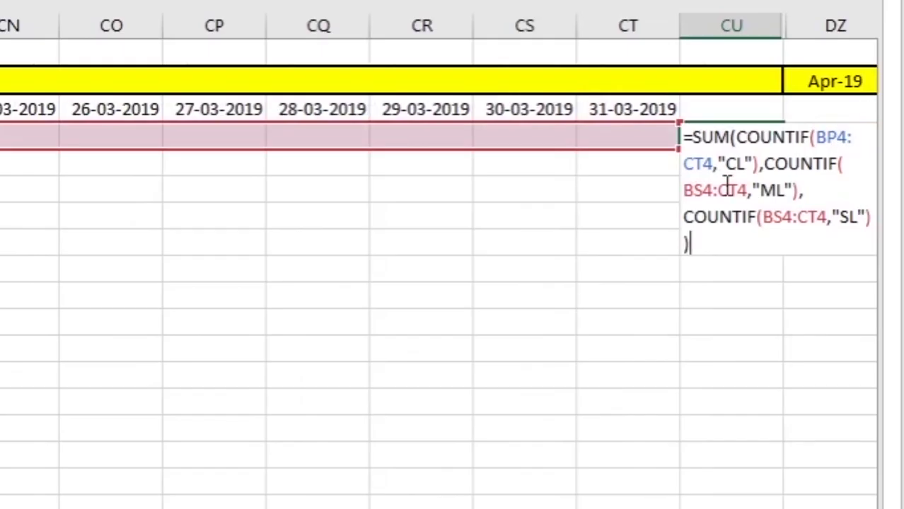
click(691, 190)
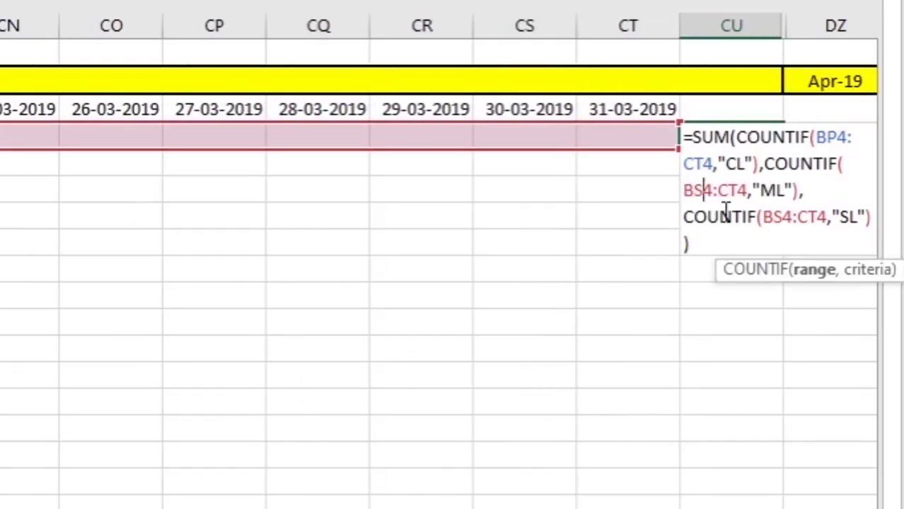
key(Delete)
text(P)
key(Down)
key(Right)
key(Right)
key(Right)
key(Right)
key(Right)
key(Left)
key(Left)
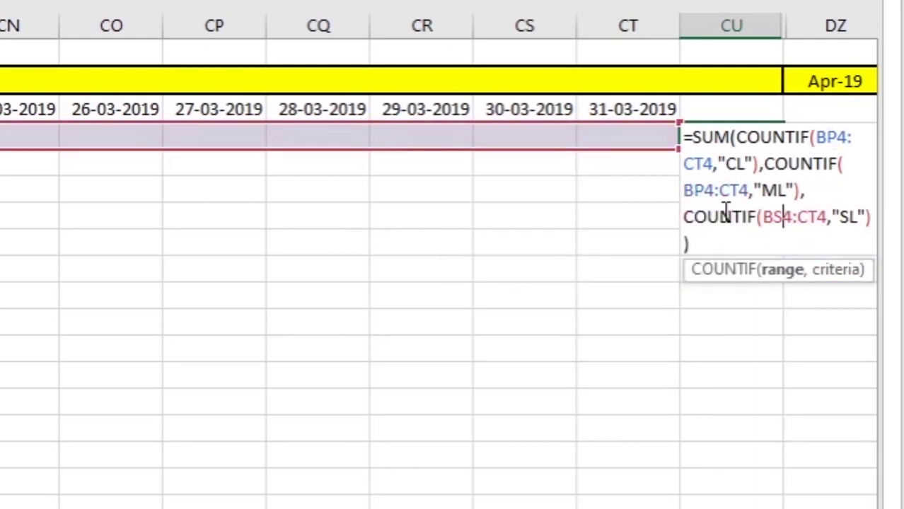
key(BackSpace)
text(P)
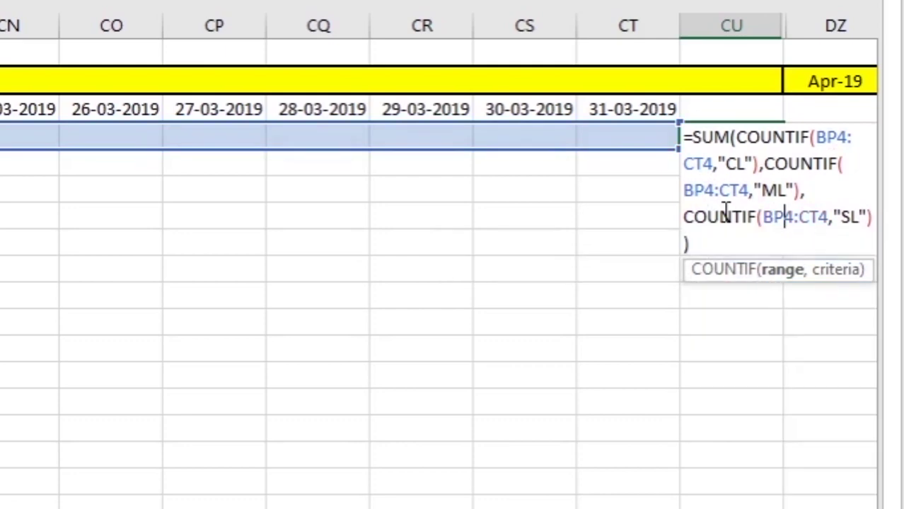
key(Return)
key(Up)
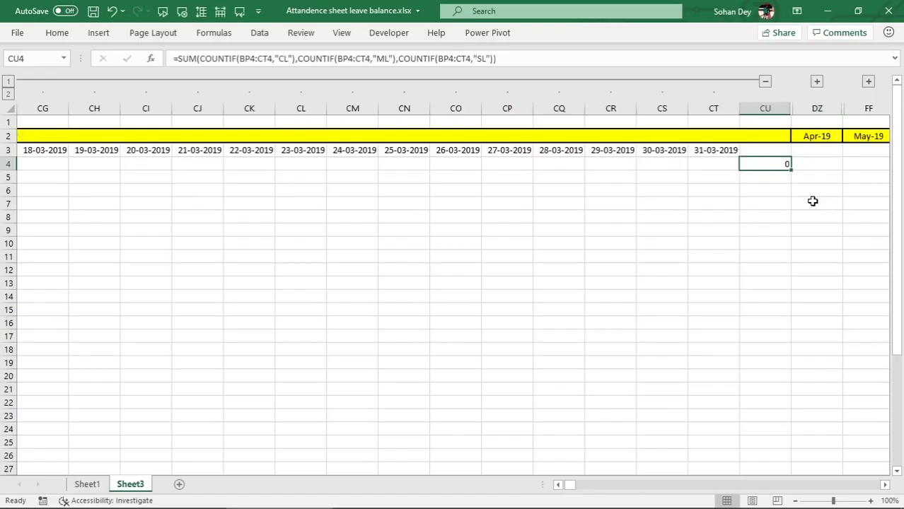
key(ctrl+c)
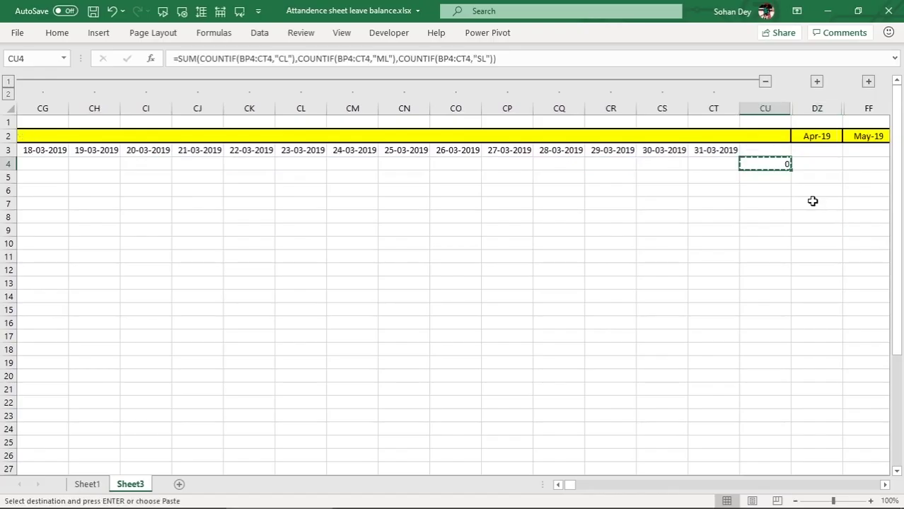
click(824, 165)
- Paste the formula into DZ4 and start its CL range at CV4
key(ctrl+v)
click(817, 82)
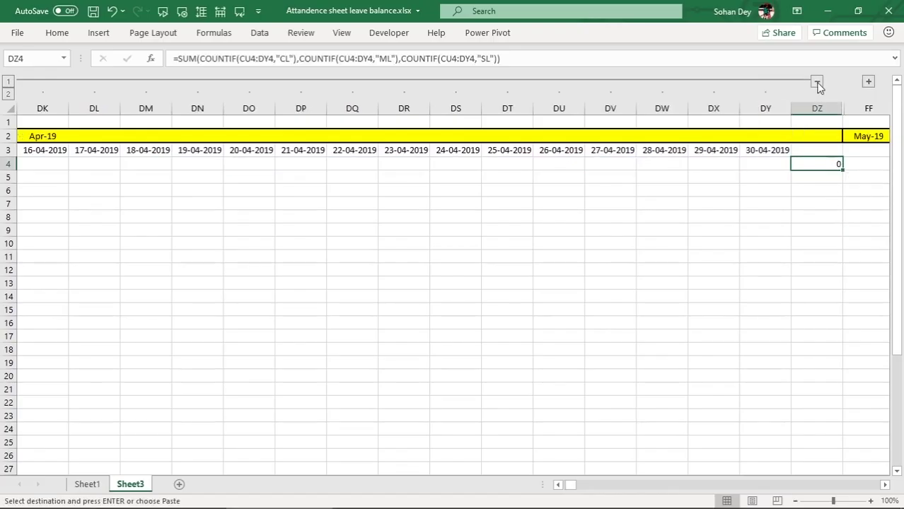
key(F2)
drag(571, 485, 571, 495)
key(Escape)
key(F2)
click(558, 485)
click(558, 485)
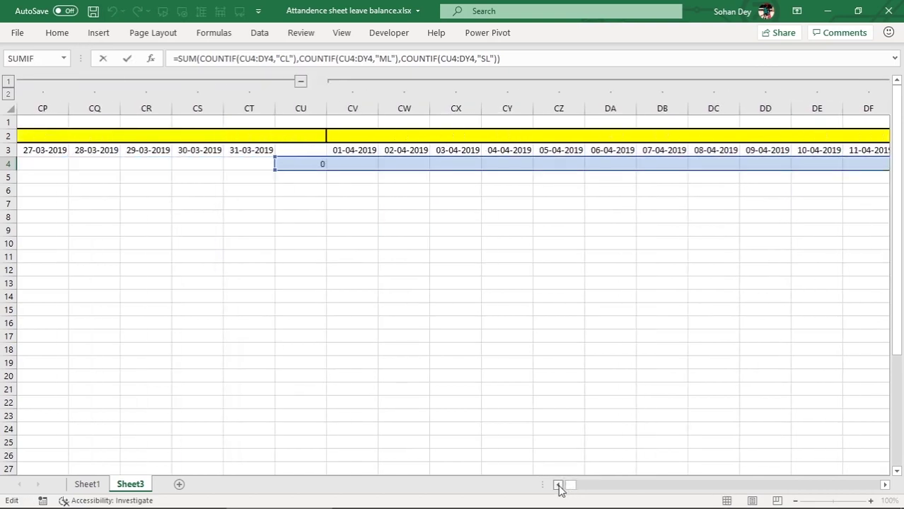
drag(273, 168, 318, 165)
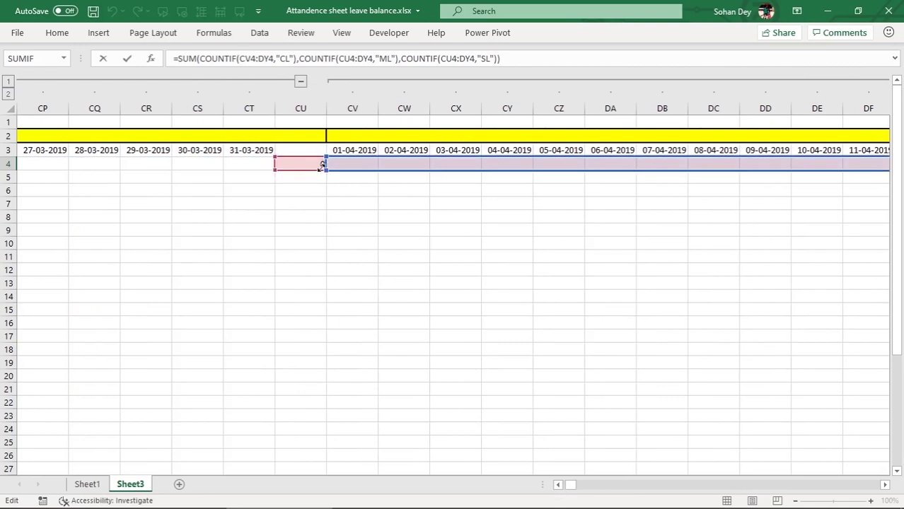
key(Return)
- Change the ML and SL ranges from CU4 to CV4, then collapse April's day columns
key(Up)
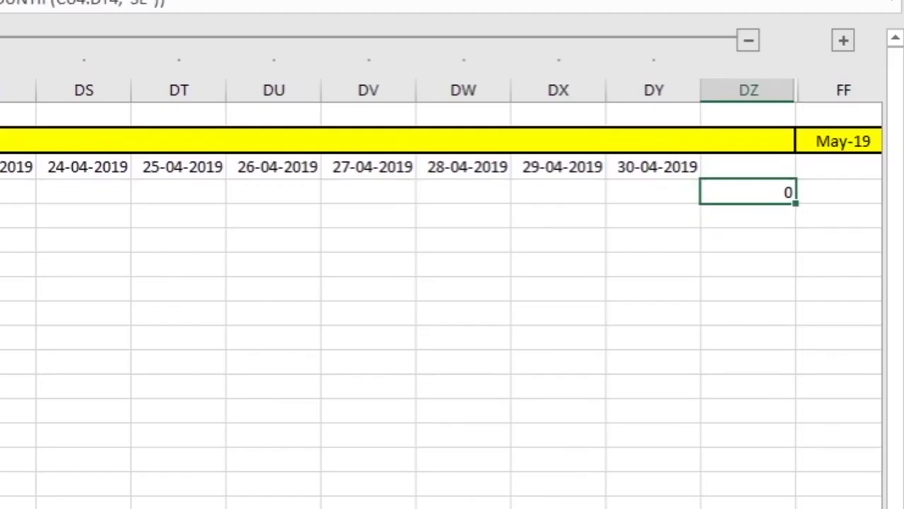
key(F2)
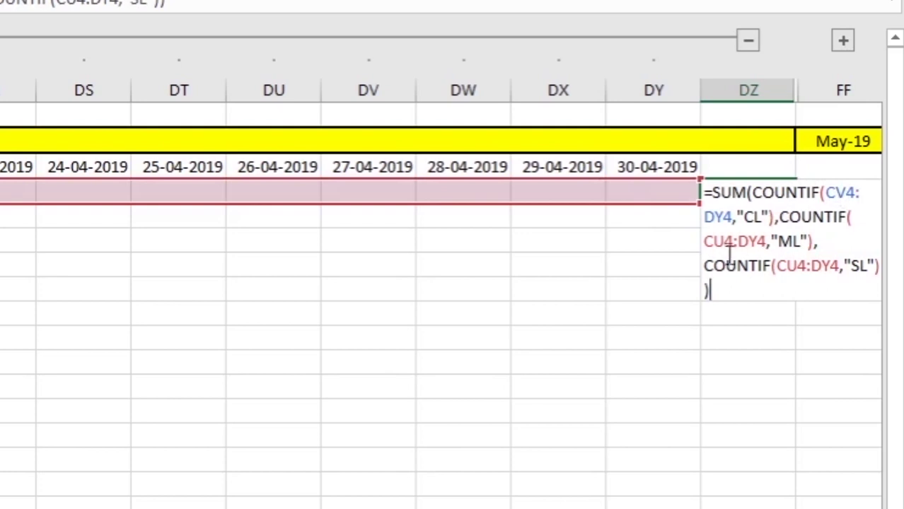
click(724, 240)
key(BackSpace)
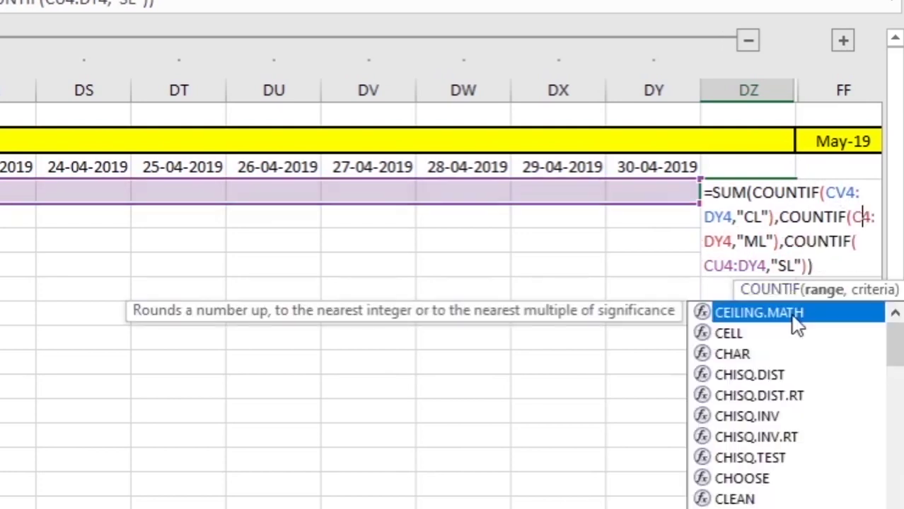
text(V)
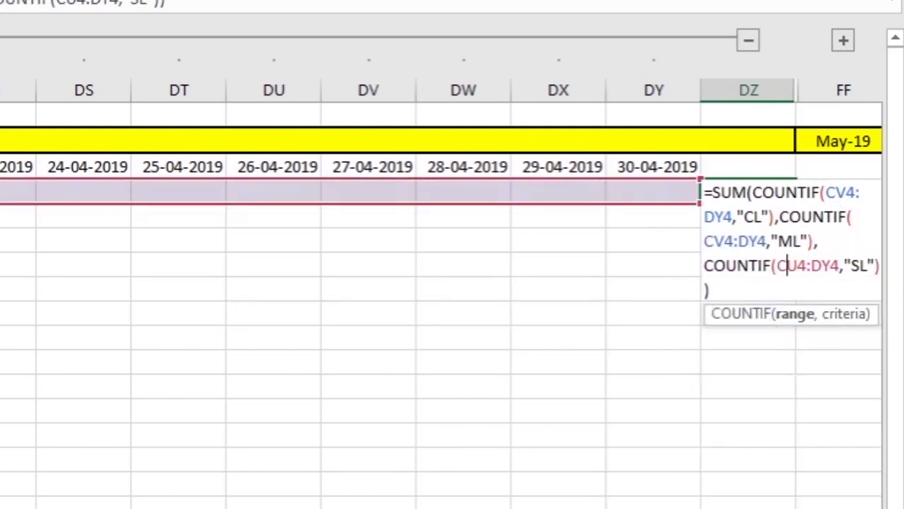
click(794, 265)
key(BackSpace)
text(V)
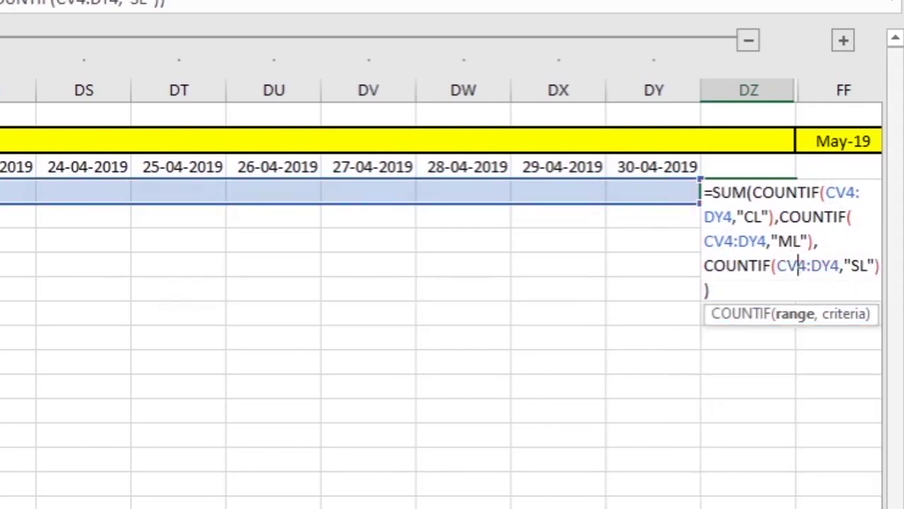
key(Return)
key(Up)
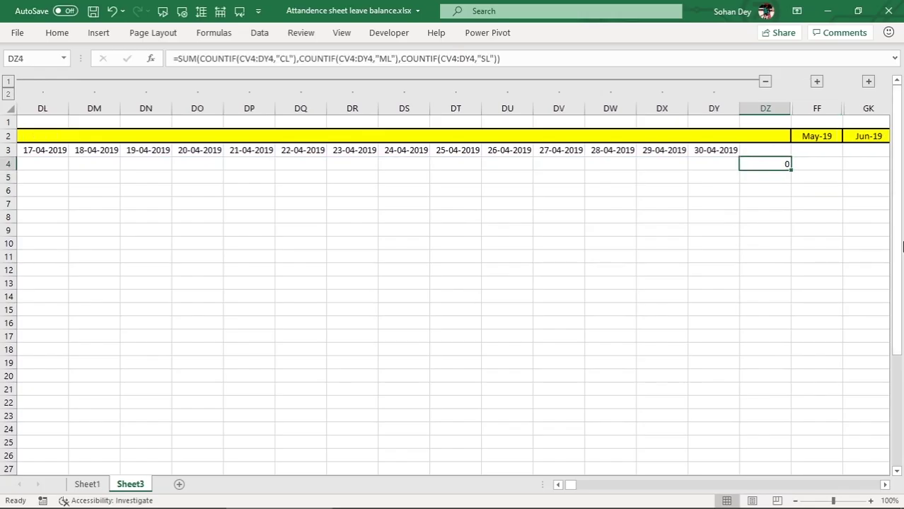
click(766, 84)
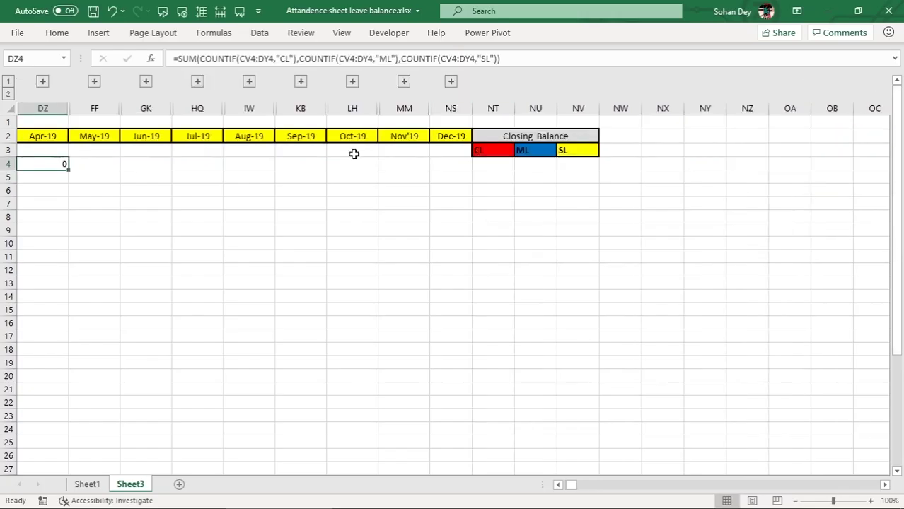
- Copy the Apr-19 leave-count formula from DZ4 into NS4 for Dec-19
scroll(357, 155, left, 3)
click(379, 164)
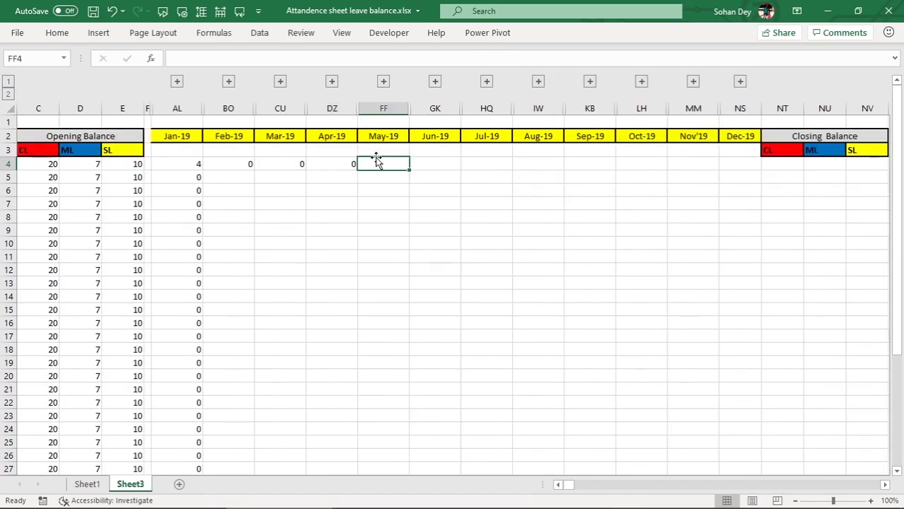
click(331, 168)
key(ctrl+c)
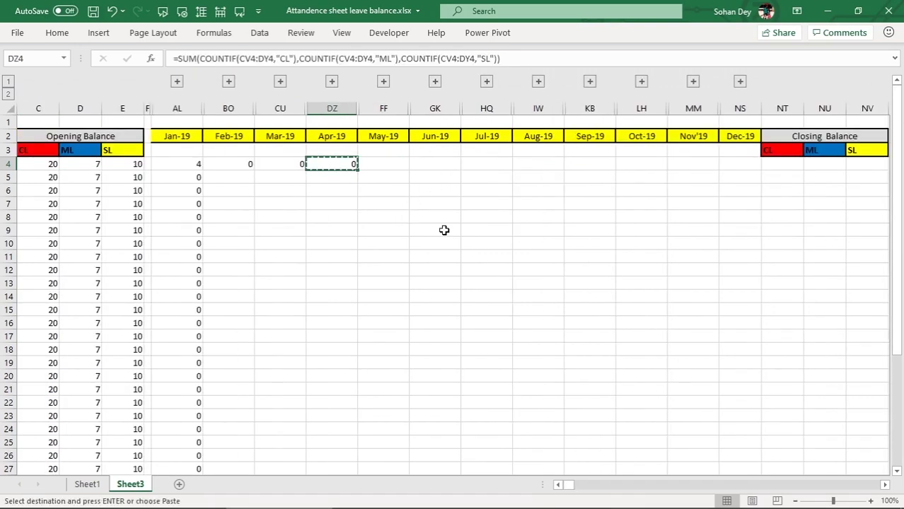
click(864, 164)
key(Return)
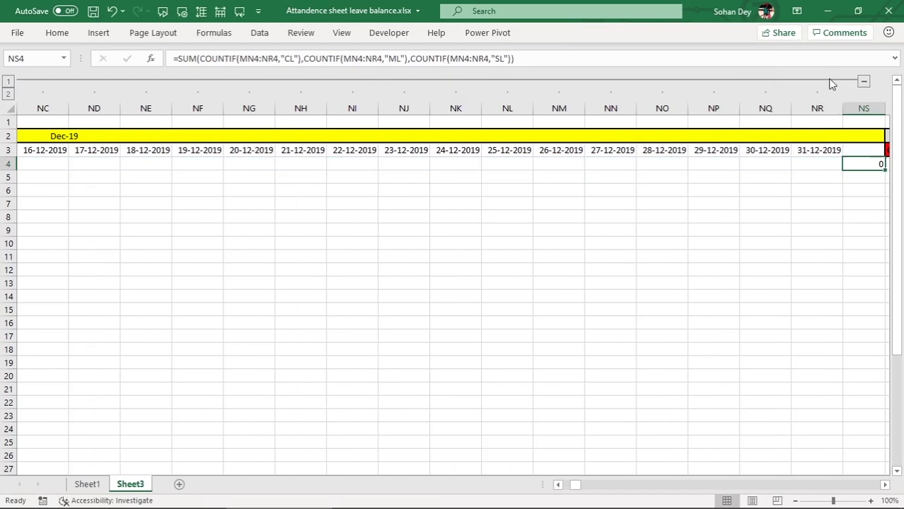
- Collapse the June through December day columns and select the row 4 totals BO4:NS4
click(863, 81)
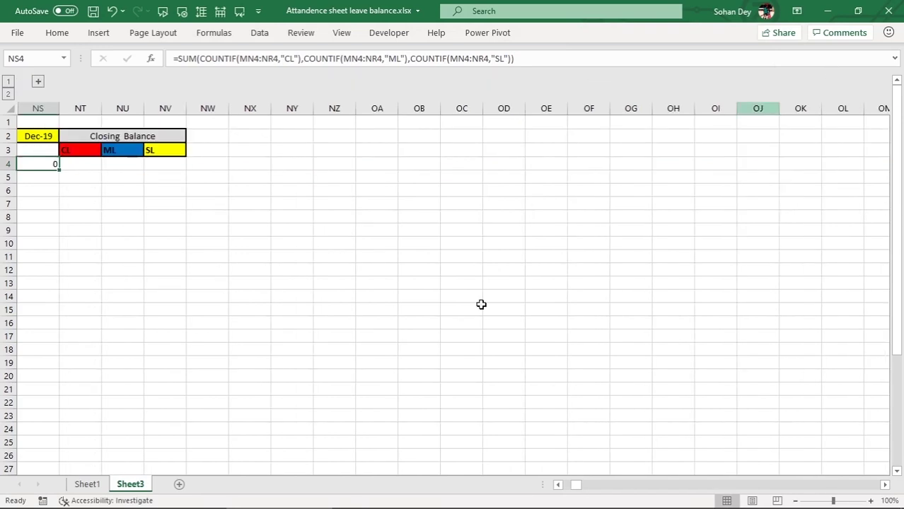
click(559, 485)
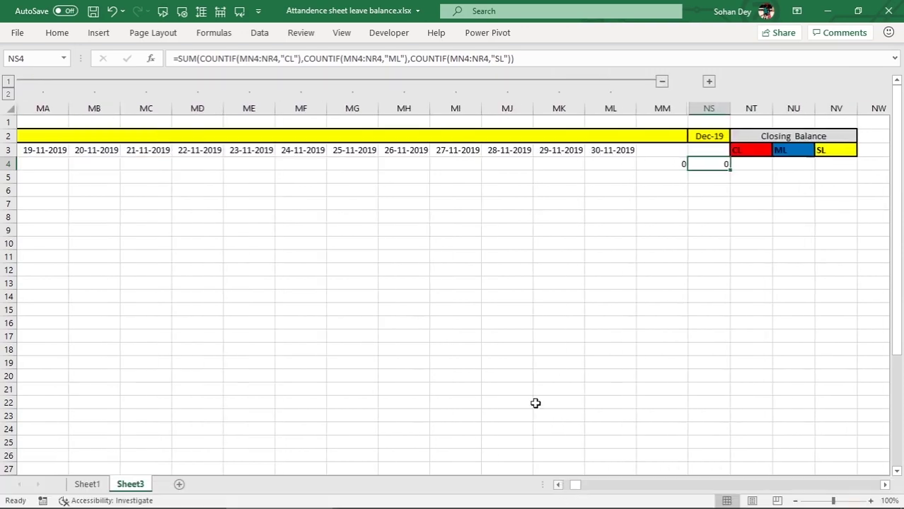
click(422, 82)
drag(576, 484, 563, 487)
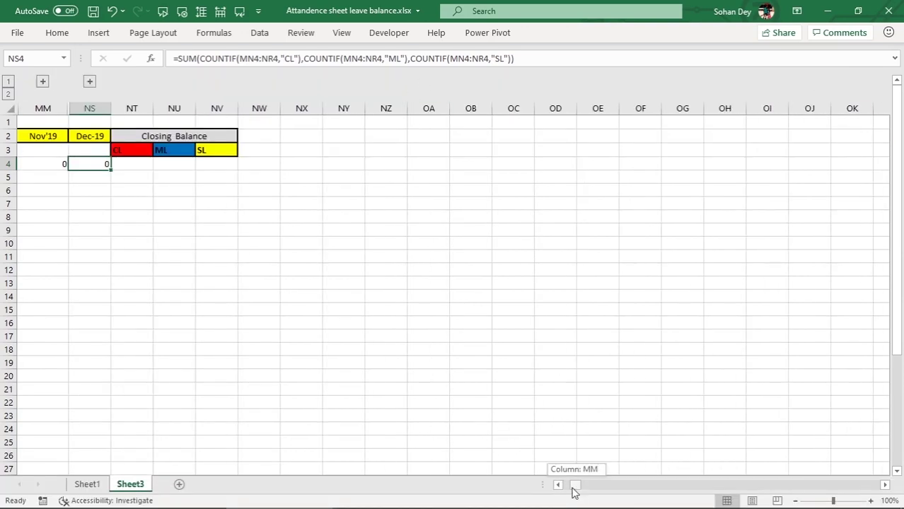
click(587, 82)
click(594, 82)
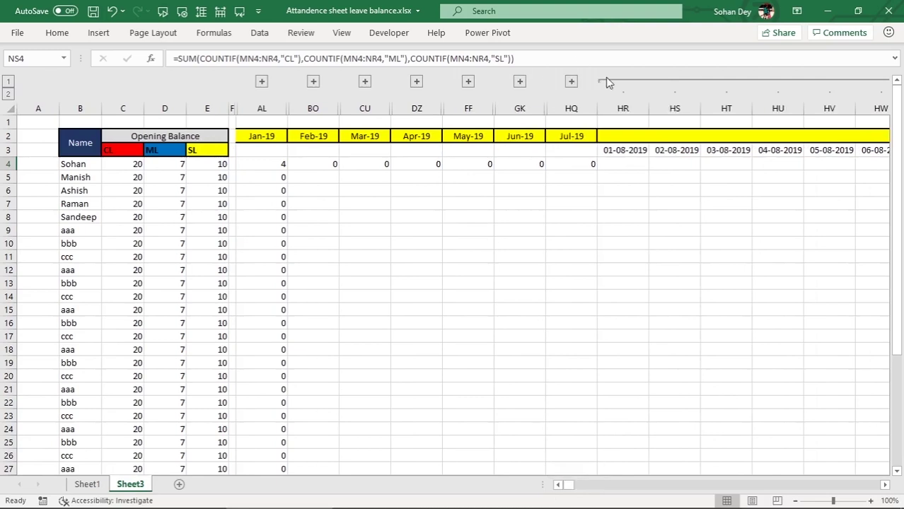
click(638, 84)
click(690, 83)
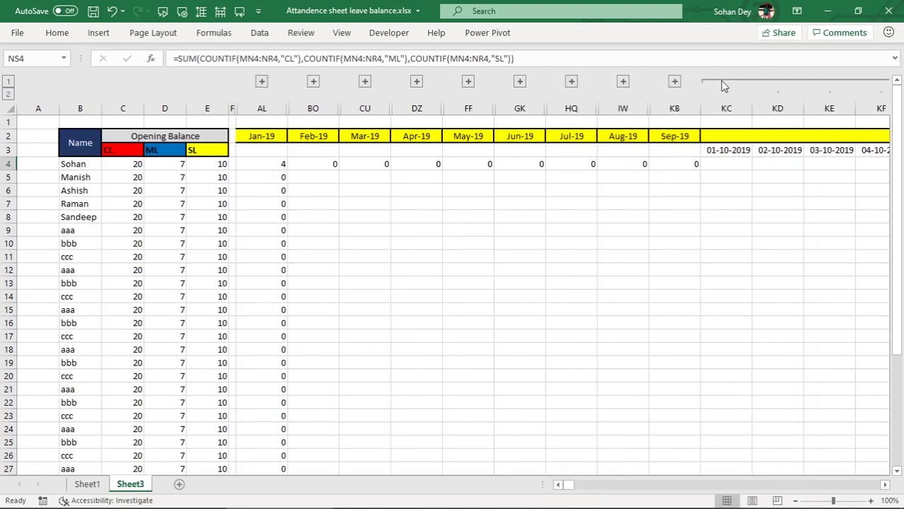
click(723, 86)
click(774, 84)
click(826, 84)
click(856, 190)
drag(837, 168, 318, 166)
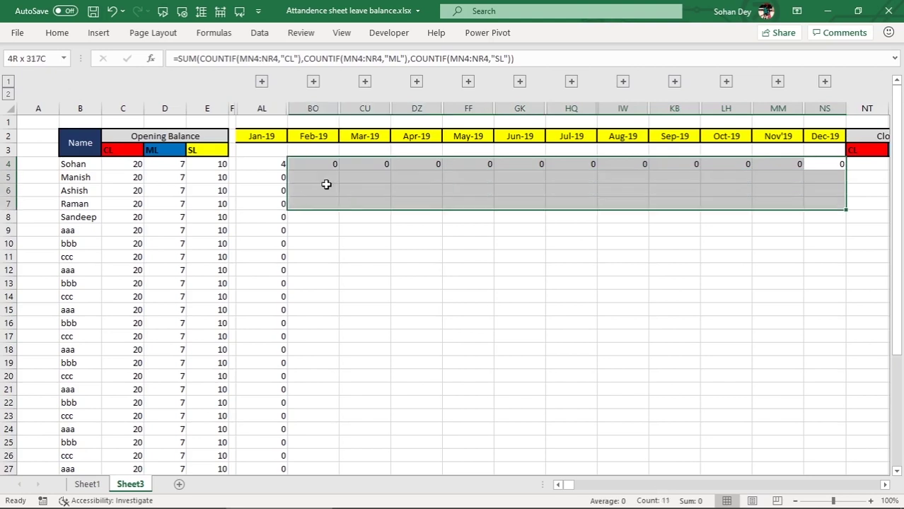
- Select BO4:NS38 and fill the Feb-19 to Dec-19 formulas down to row 38
click(276, 255)
key(ctrl+Down)
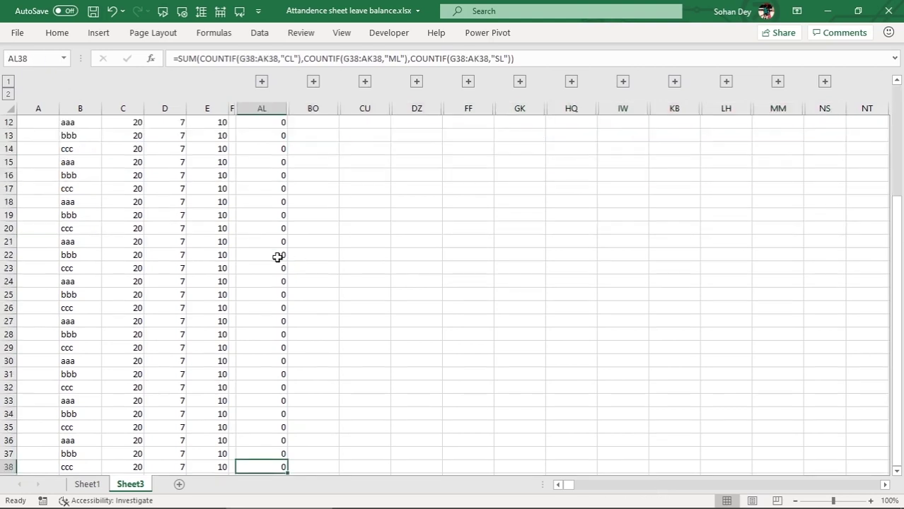
key(Right)
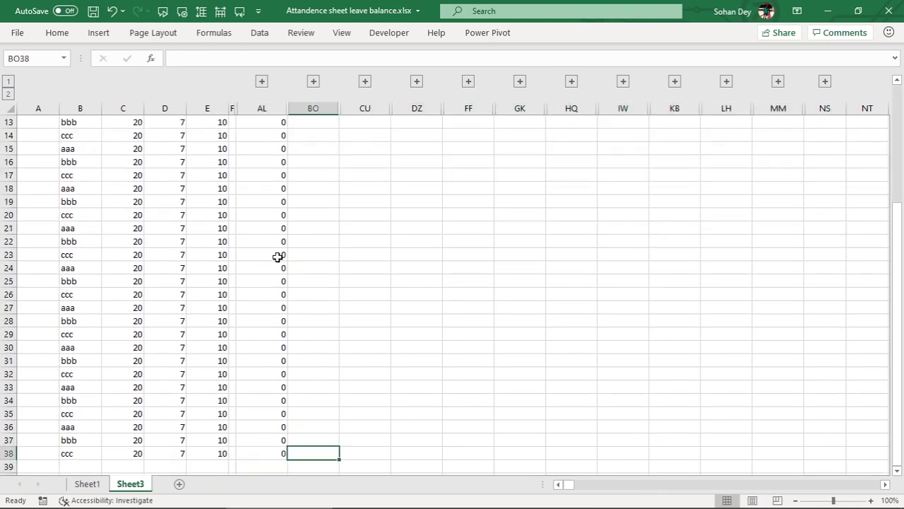
key(shift+Right)
key(shift+Right)
key(shift+Right)
key(shift+Right)
key(shift+Right)
key(shift+Right)
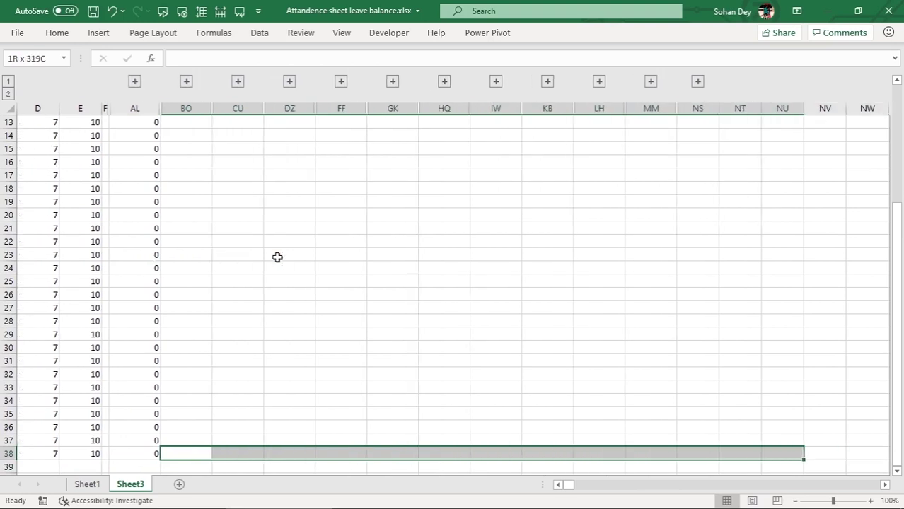
key(shift+Left)
key(shift+Left)
key(ctrl+shift+Up)
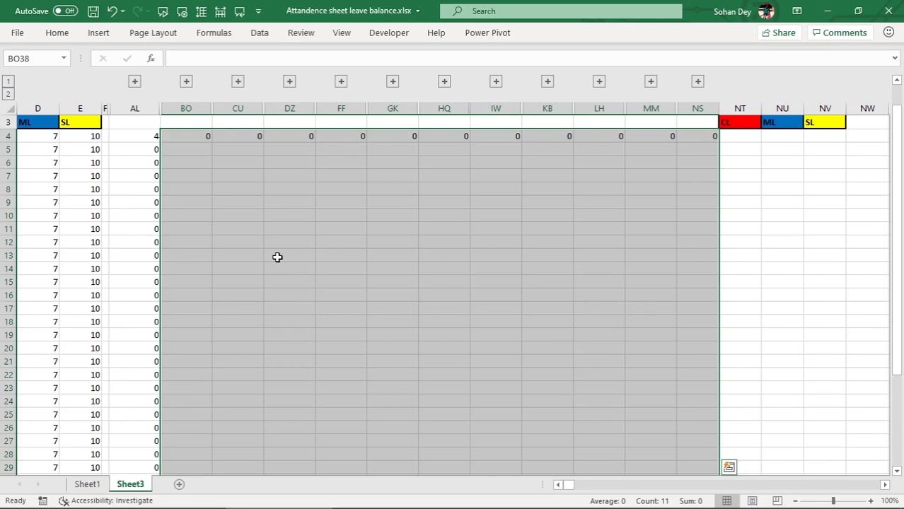
key(ctrl+d)
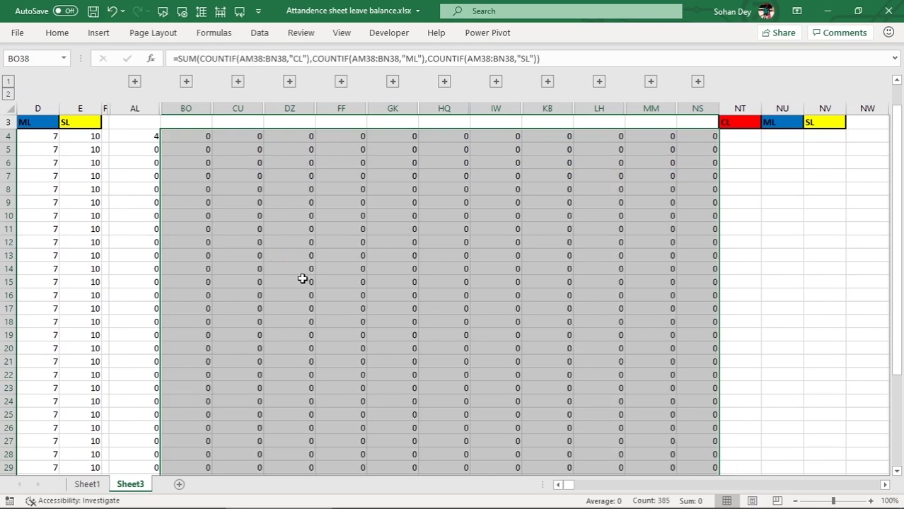
- Check the Mar-19 formula in CU4, then select row 3 under Jan-19 through Dec-19
click(208, 177)
scroll(212, 179, up, 1)
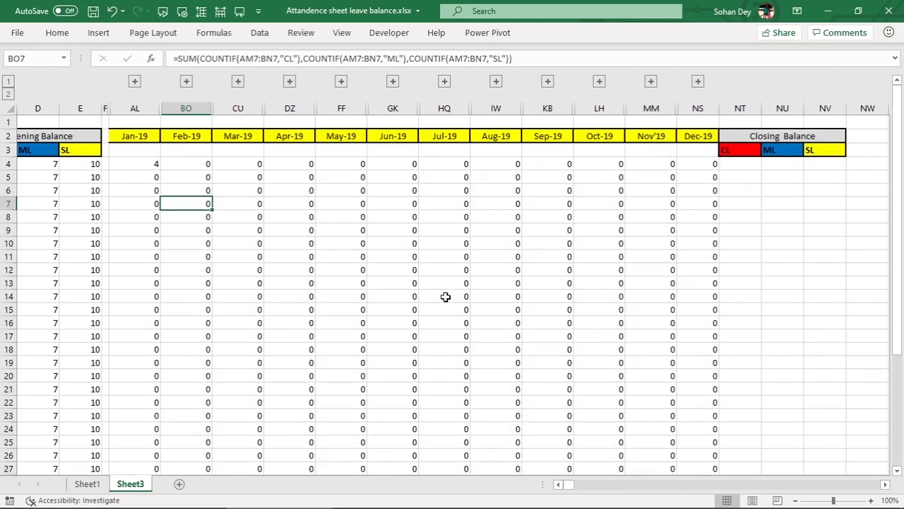
click(217, 166)
drag(139, 149, 698, 144)
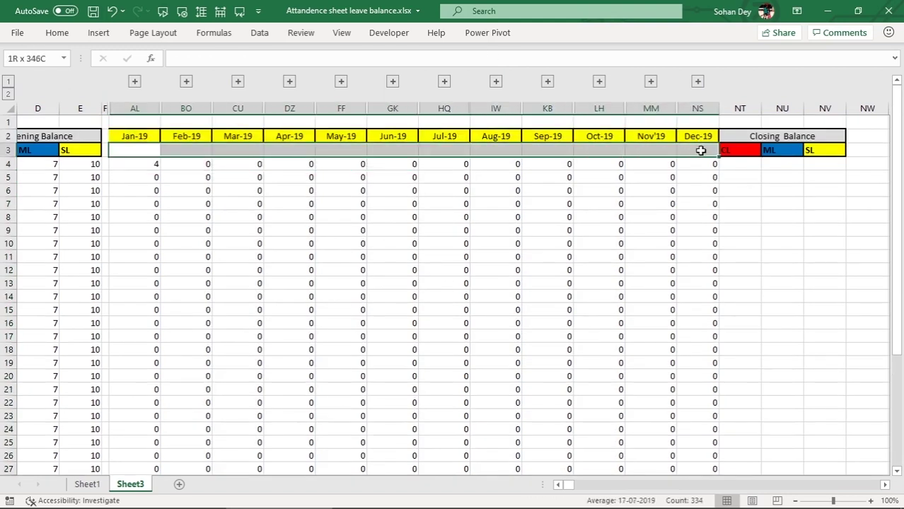
- Shade the selected row 3 cells grey with the Home tab fill colour
click(57, 32)
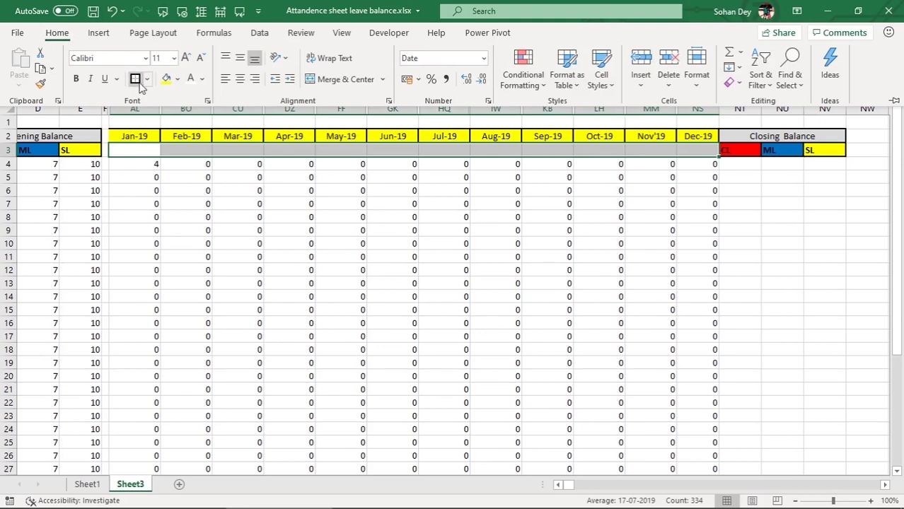
click(177, 78)
click(173, 151)
click(353, 178)
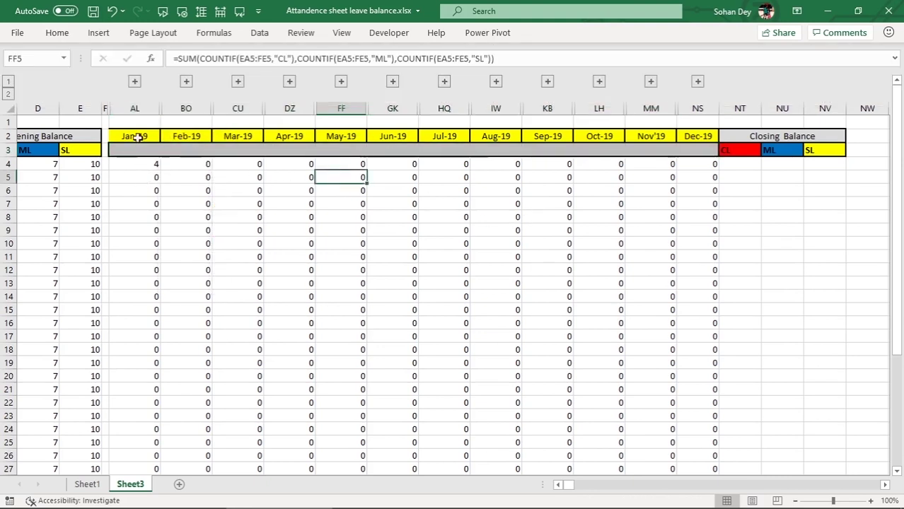
click(137, 136)
- Insert a blank column NT before the Closing Balance columns
click(739, 164)
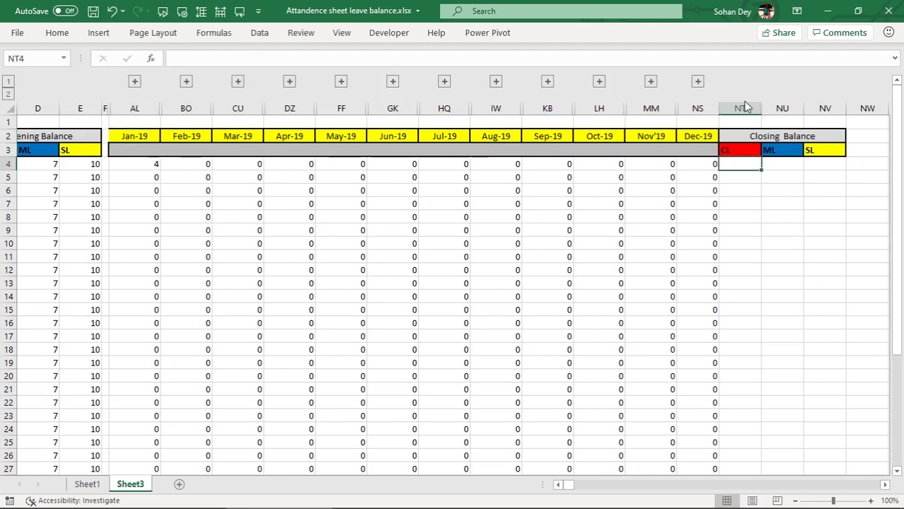
click(746, 108)
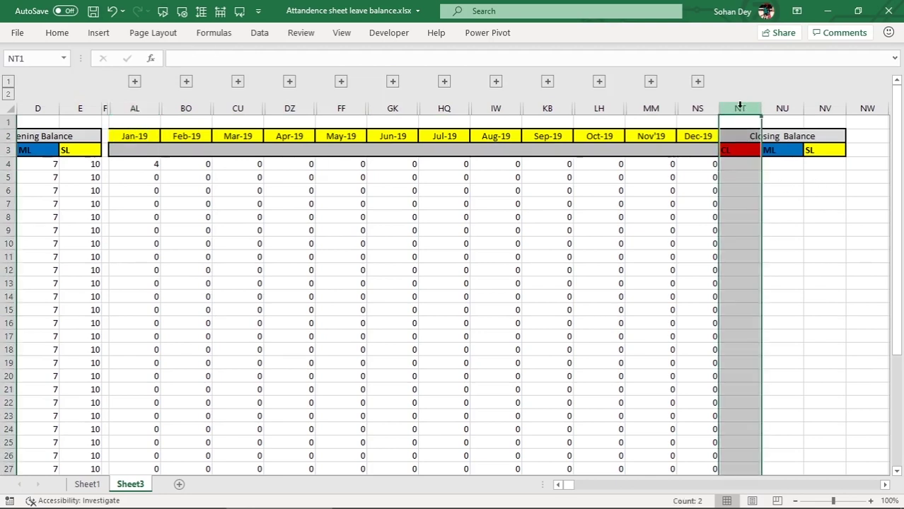
click(739, 163)
click(738, 107)
key(ctrl+shift+plus)
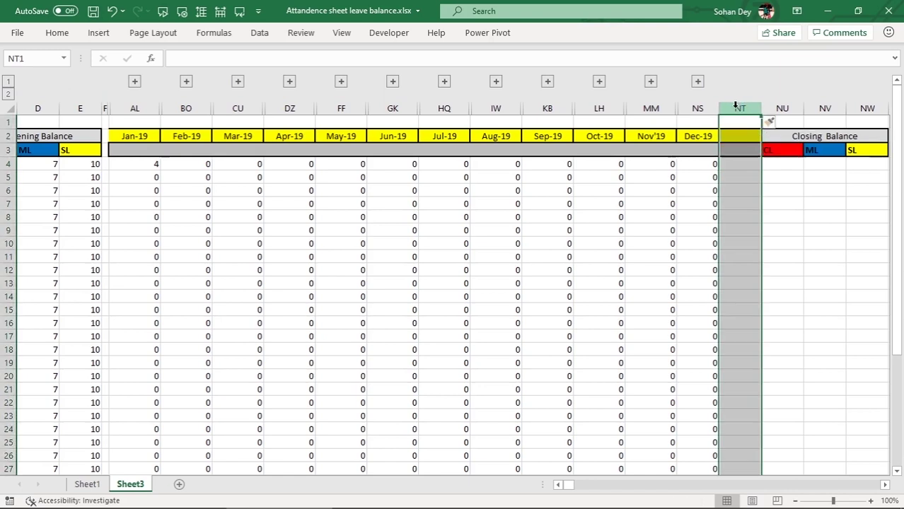
click(791, 177)
click(747, 164)
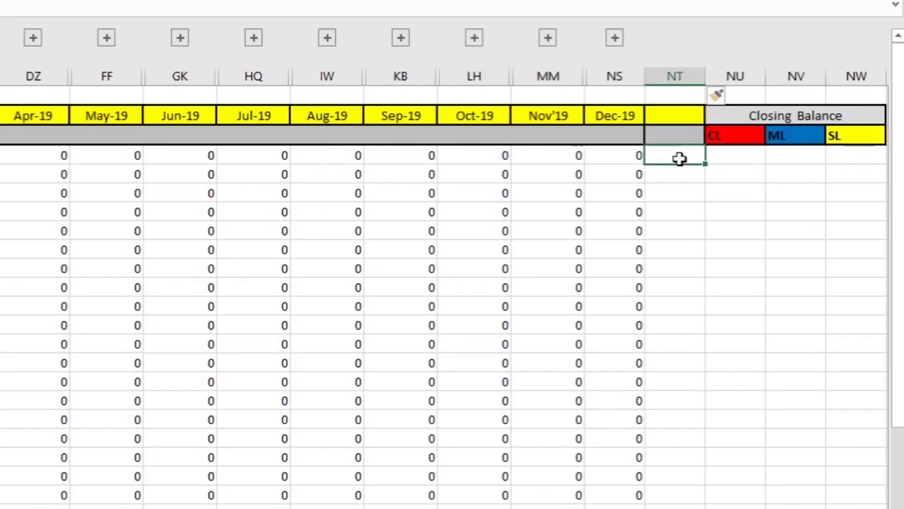
click(747, 203)
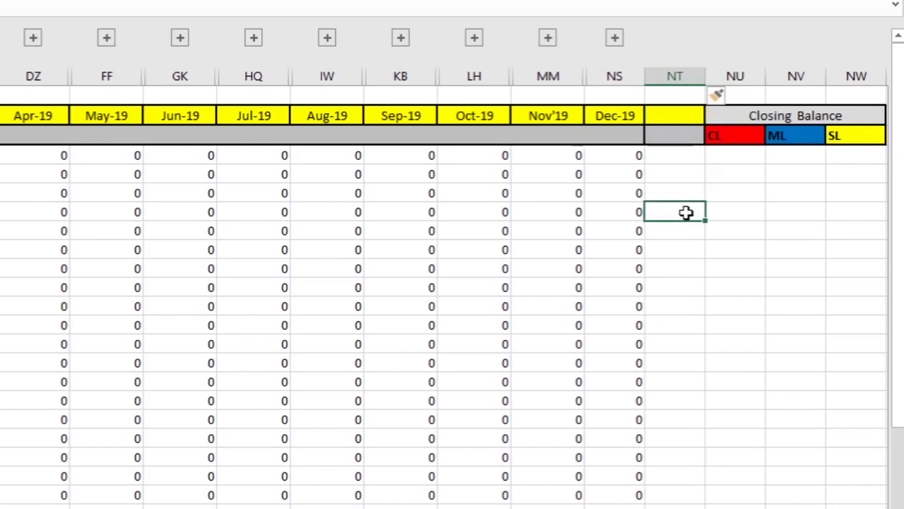
- Paste blank unfilled cells over NT2:NT3 and narrow column NT to a thin spacer
mouse_move(736, 212)
mouse_down()
mouse_move(738, 194)
mouse_move(697, 211)
mouse_up()
key(ctrl+c)
click(692, 120)
key(ctrl+v)
click(803, 187)
drag(705, 74, 654, 94)
click(771, 172)
- Review the Closing Balance and Opening Balance headers and the Feb-19 formula in BO4
click(685, 156)
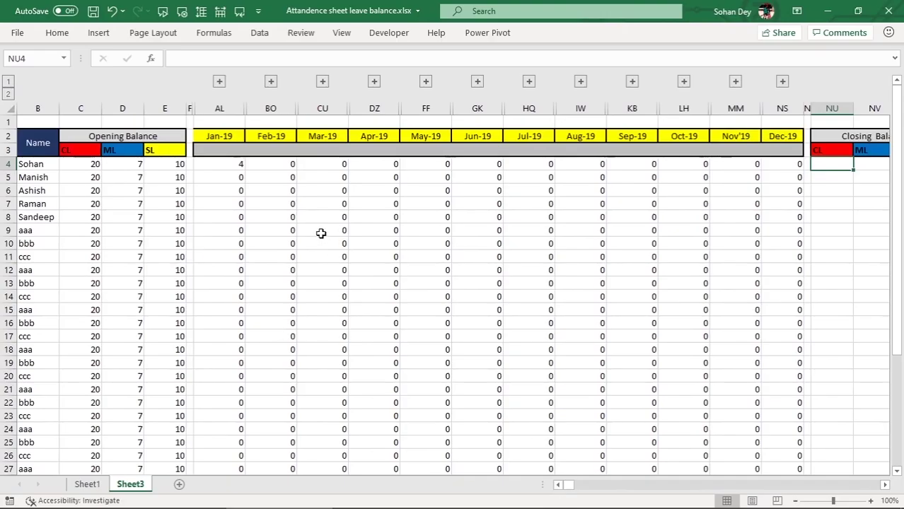
click(123, 136)
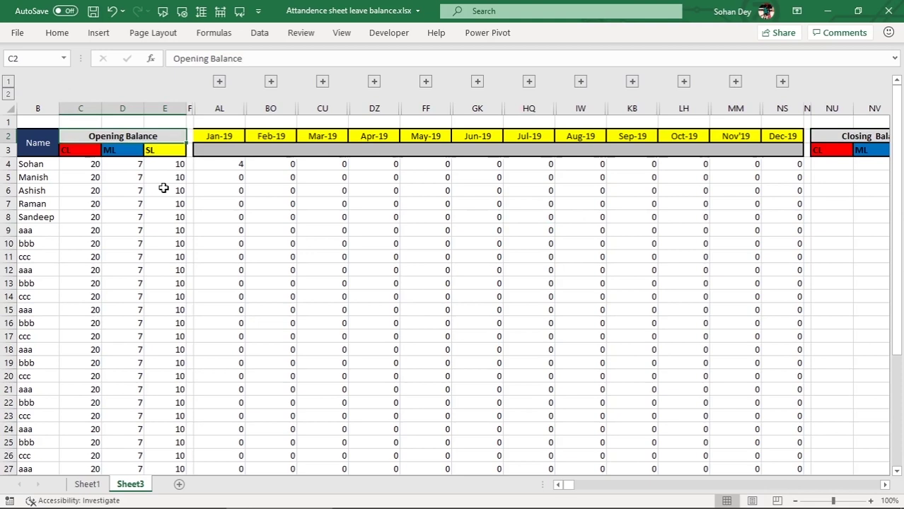
click(285, 166)
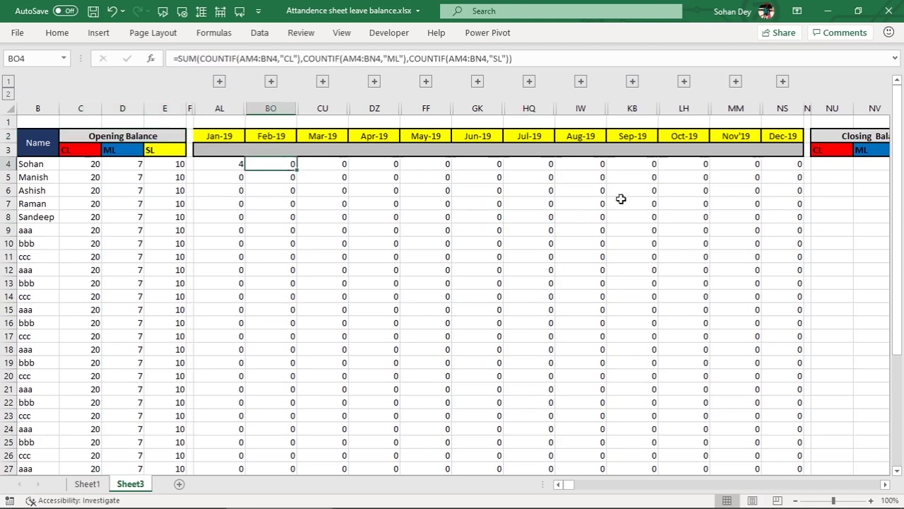
click(837, 167)
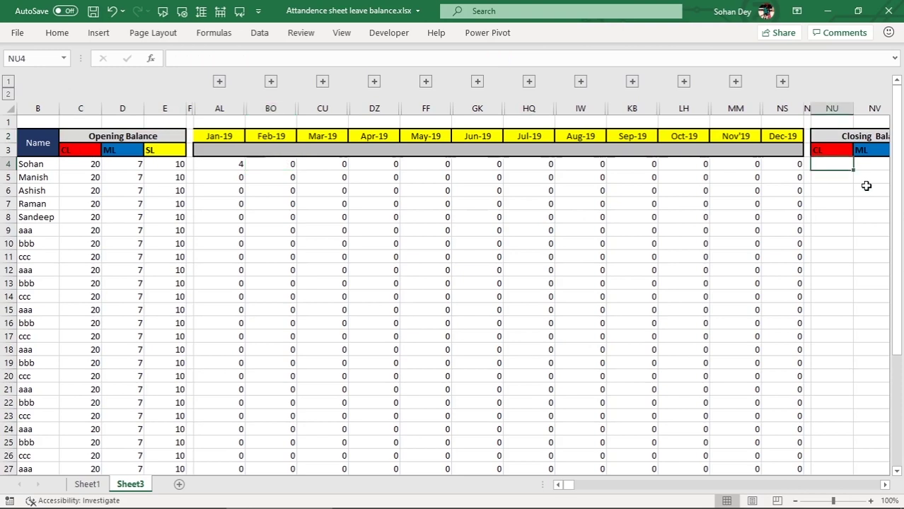
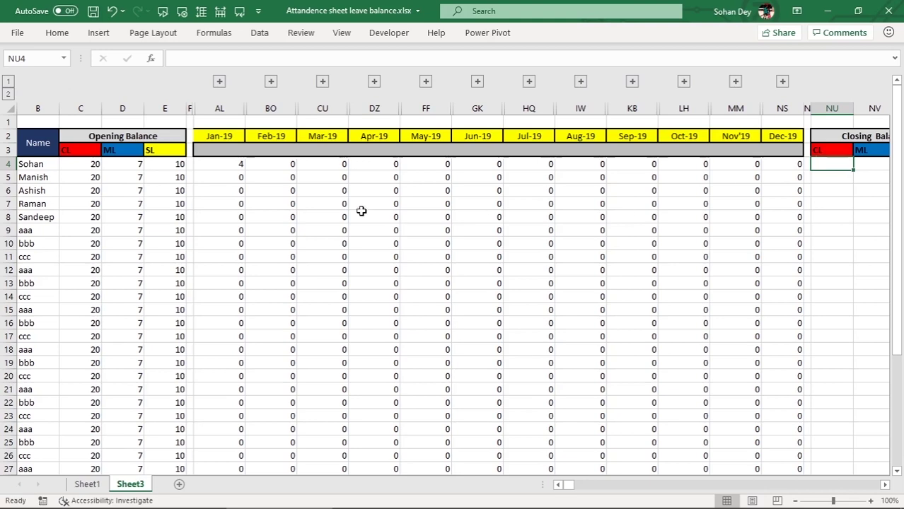
- Replace the CL closing balance in NU4 with =COUNTIF(AL4:NS4,"CL")
drag(229, 166, 781, 165)
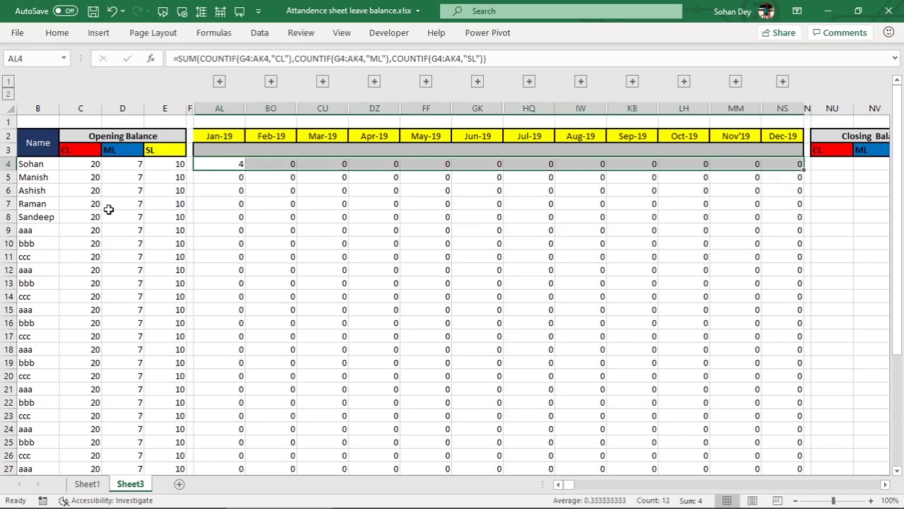
click(95, 165)
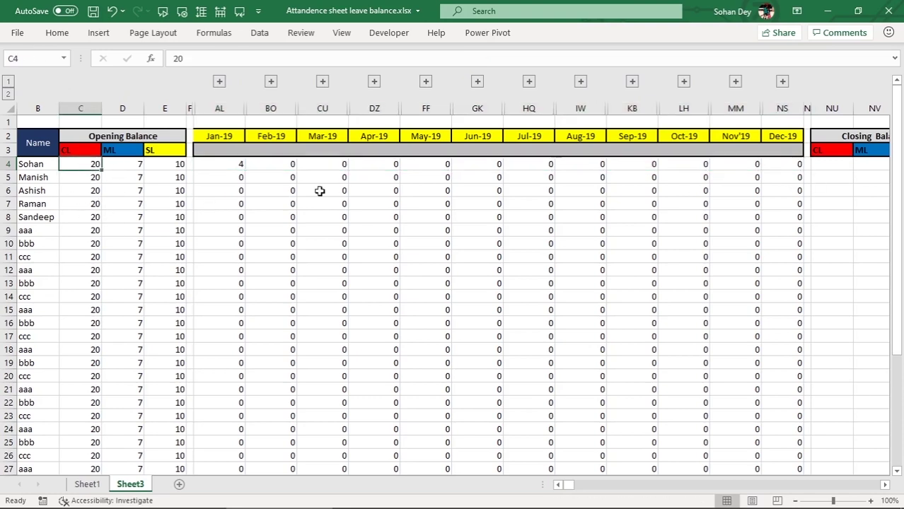
click(833, 164)
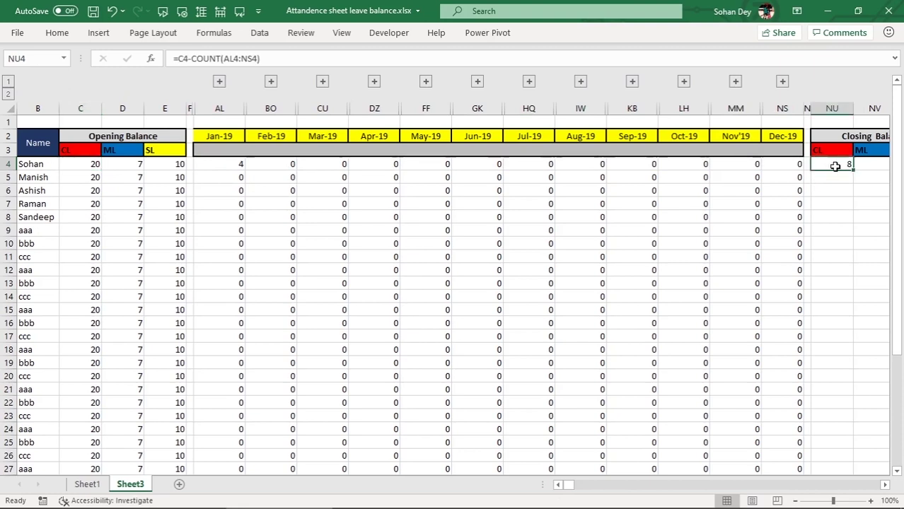
key(Delete)
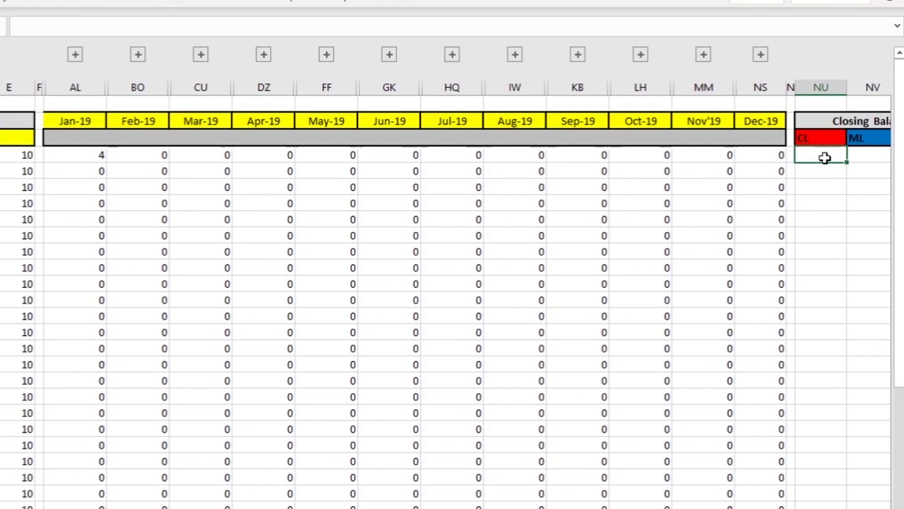
text(=count)
key(Tab)
key(BackSpace)
text(if)
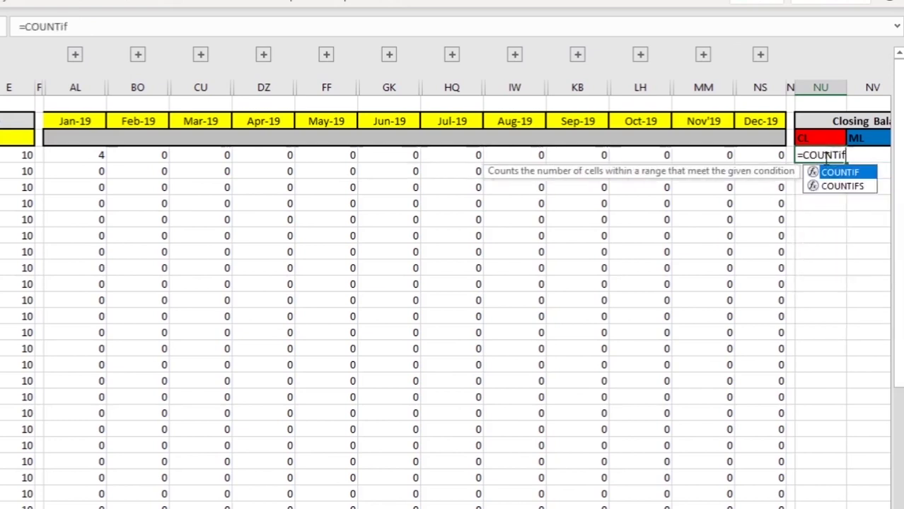
key(Tab)
drag(75, 155, 744, 151)
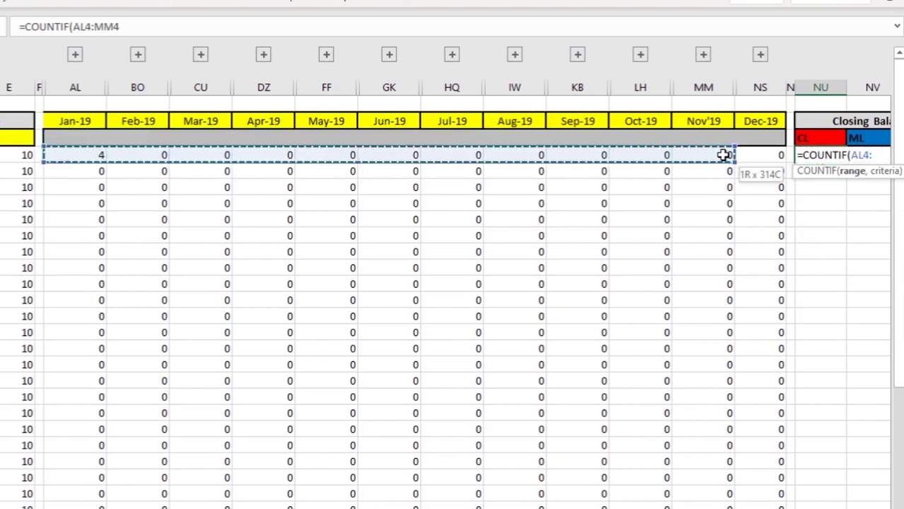
text(,)
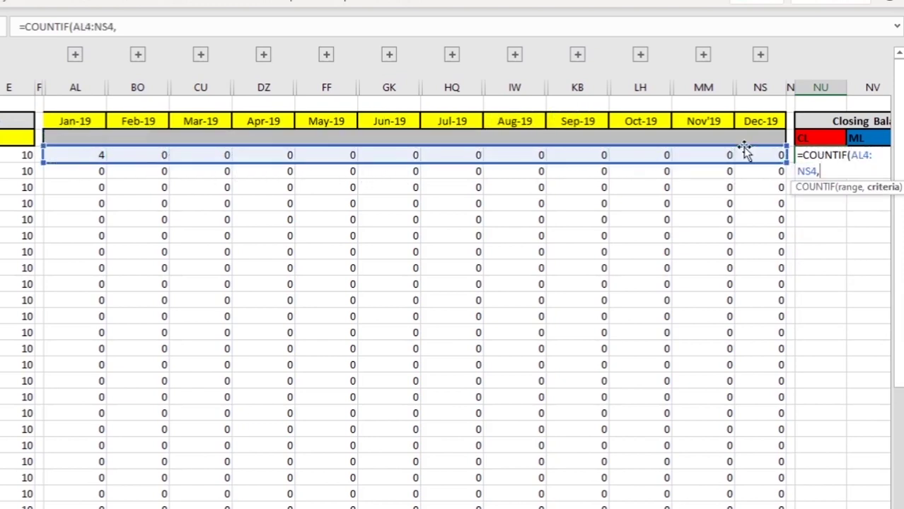
text("CL")
text())
key(ctrl+Return)
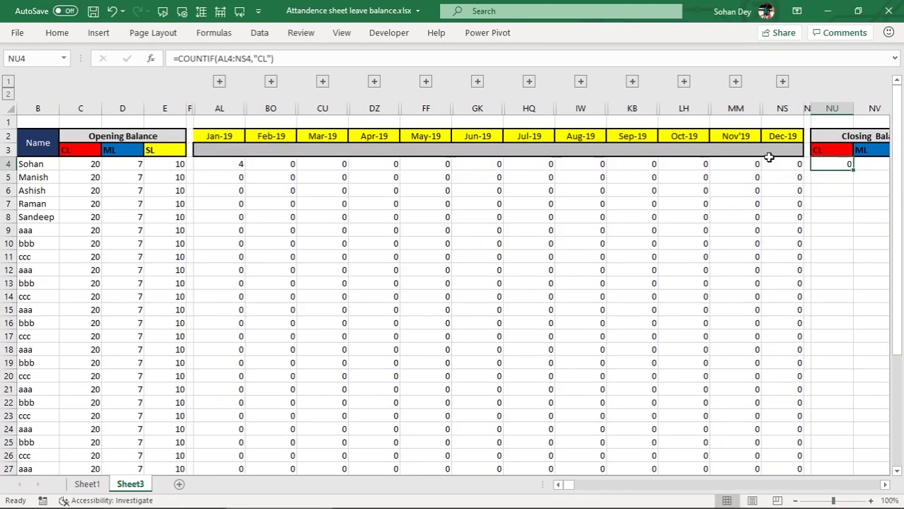
- Mark CL on 20-02-2019 in the February columns and confirm NU4 now shows 1
click(263, 160)
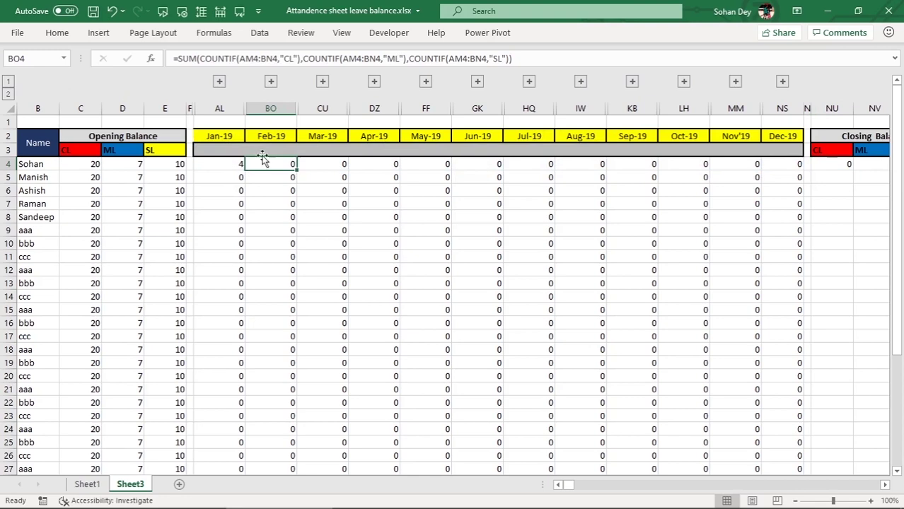
click(271, 82)
click(328, 166)
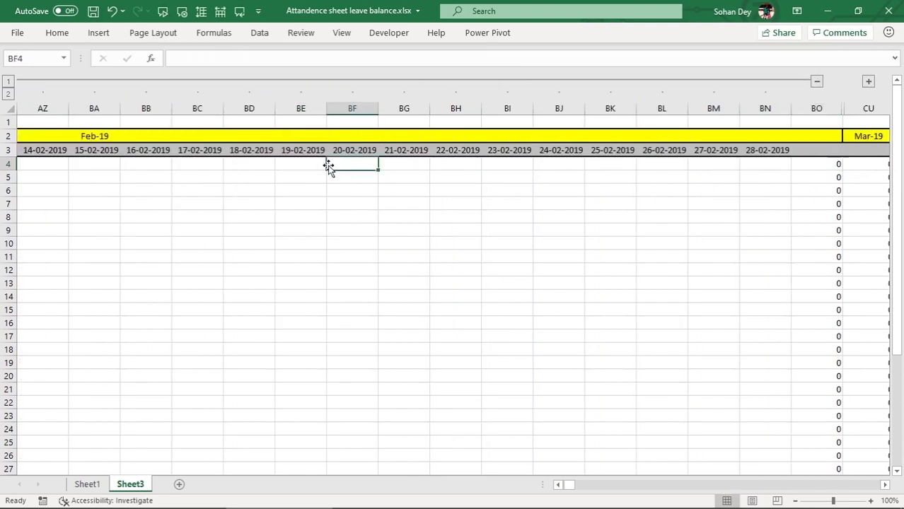
text(CL)
key(Return)
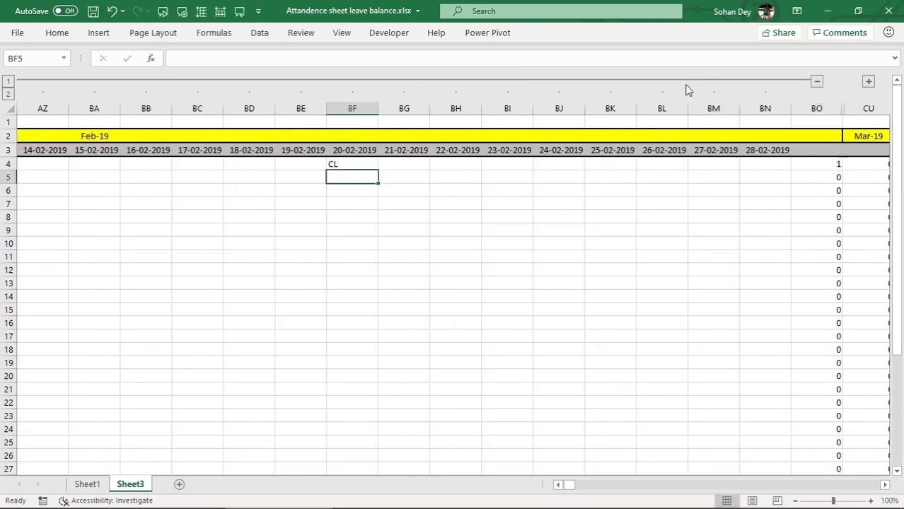
click(693, 84)
click(617, 165)
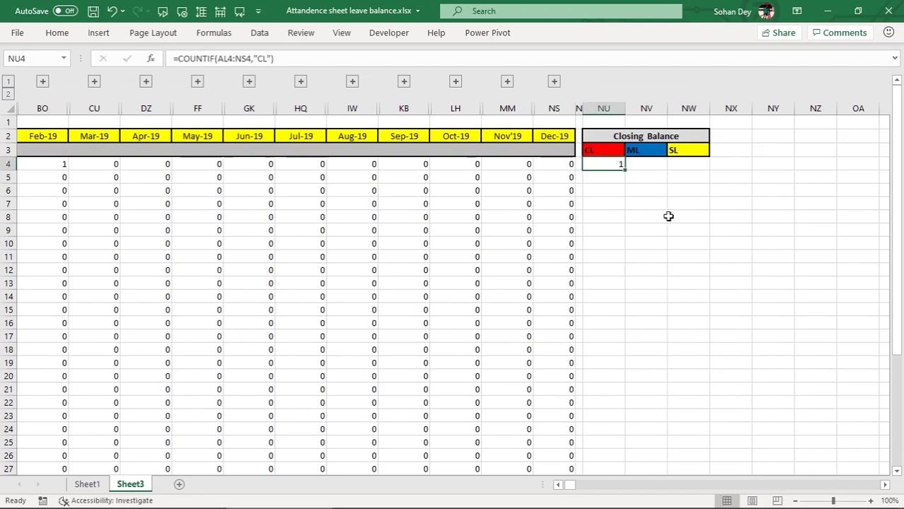
click(558, 486)
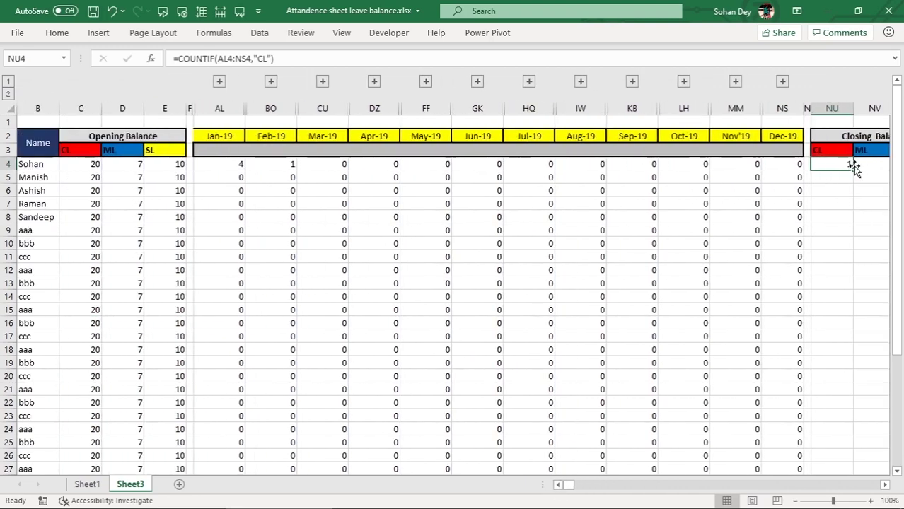
- Enter =COUNTIF(AL4:NS4,"ML") in NV4 for the ML closing balance
click(867, 168)
double_click(867, 169)
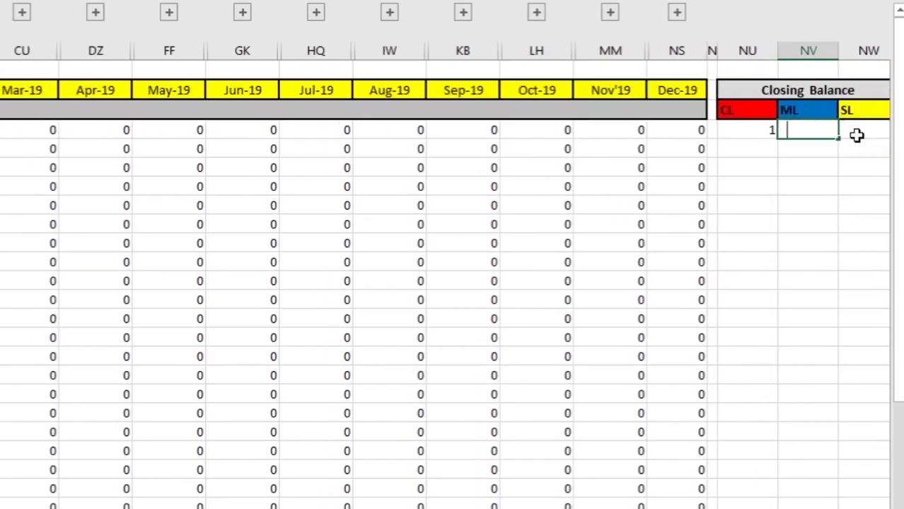
click(808, 131)
text(=Countif)
key(Tab)
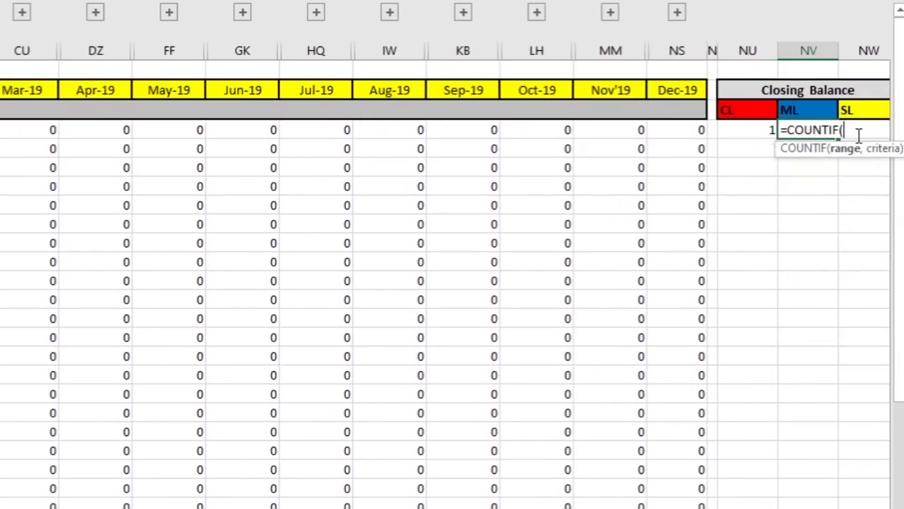
click(672, 126)
key(ctrl+shift+Left)
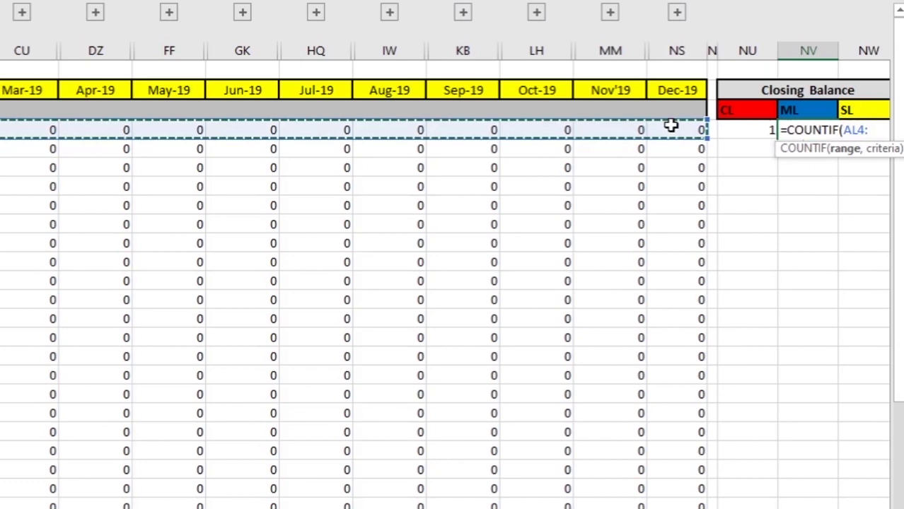
text(,)
text(,)
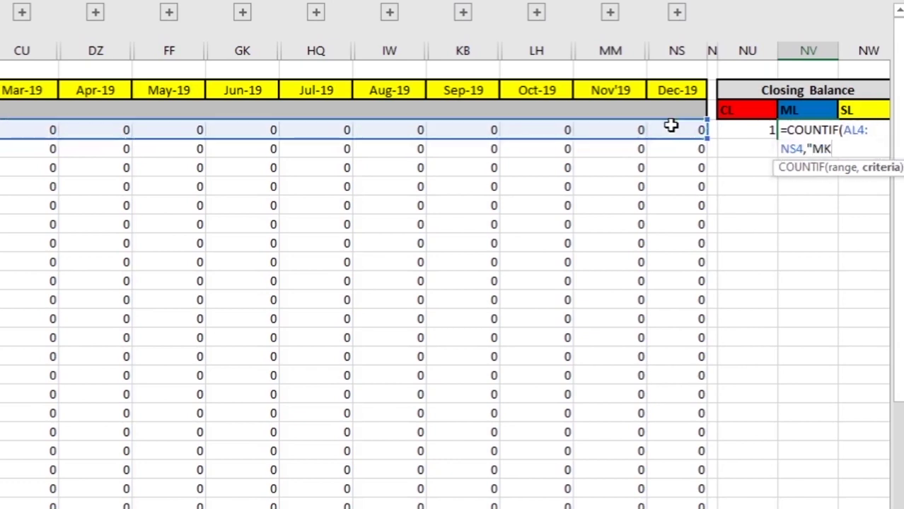
text("))
key(Return)
- Enter =COUNTIF(AL4:NS4,"SL") in NW4 for the SL closing balance
key(Up)
key(Right)
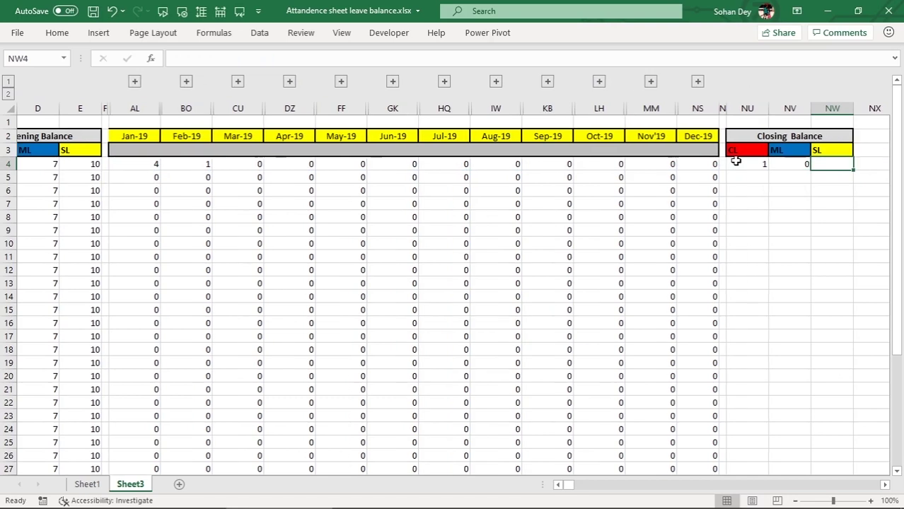
text(=Countif)
key(Tab)
key(Left)
key(Left)
key(Left)
key(ctrl+shift+Left)
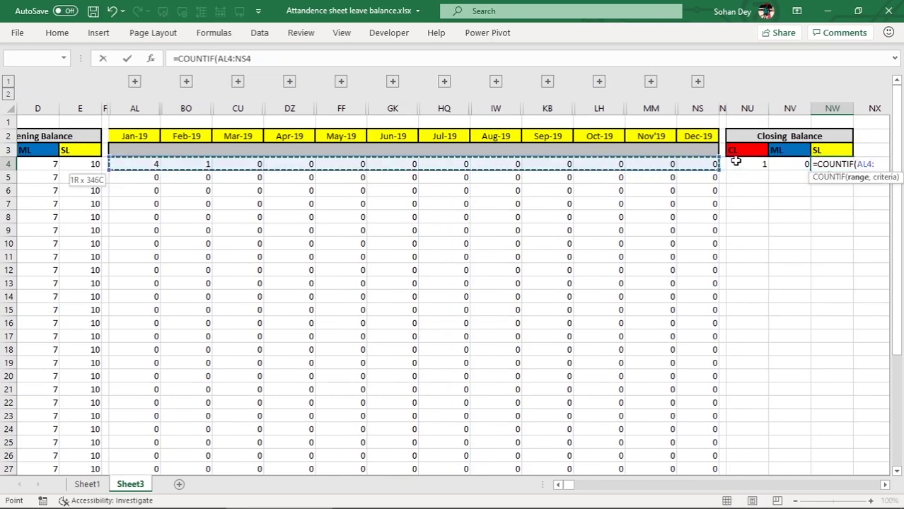
text(,"SL)
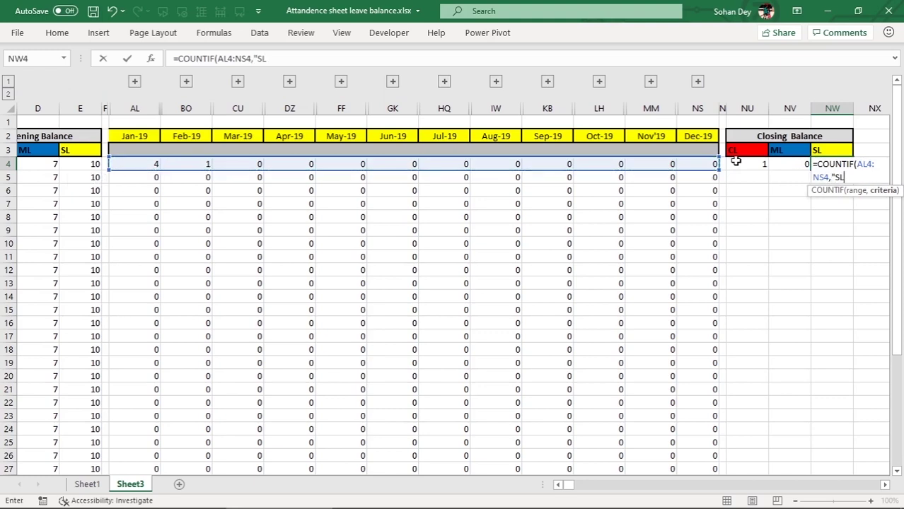
text("))
key(Return)
key(Up)
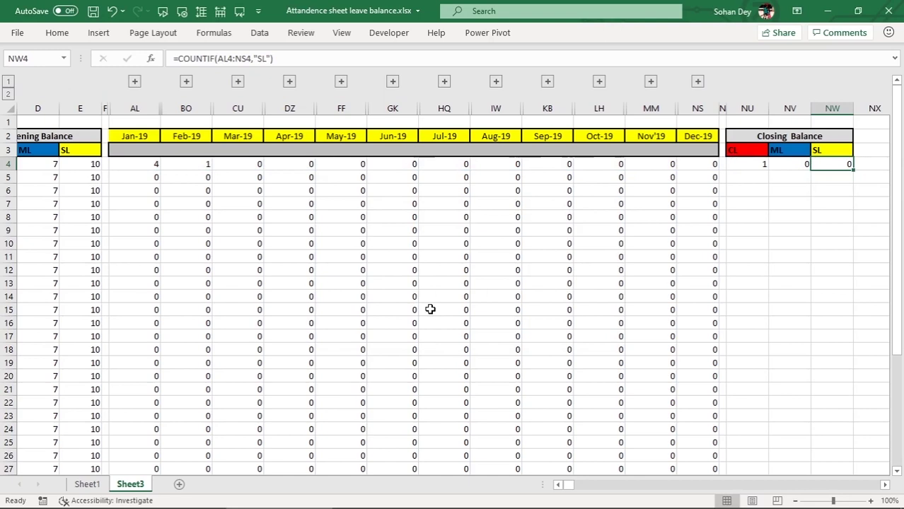
key(Left)
key(Left)
key(Left)
key(Right)
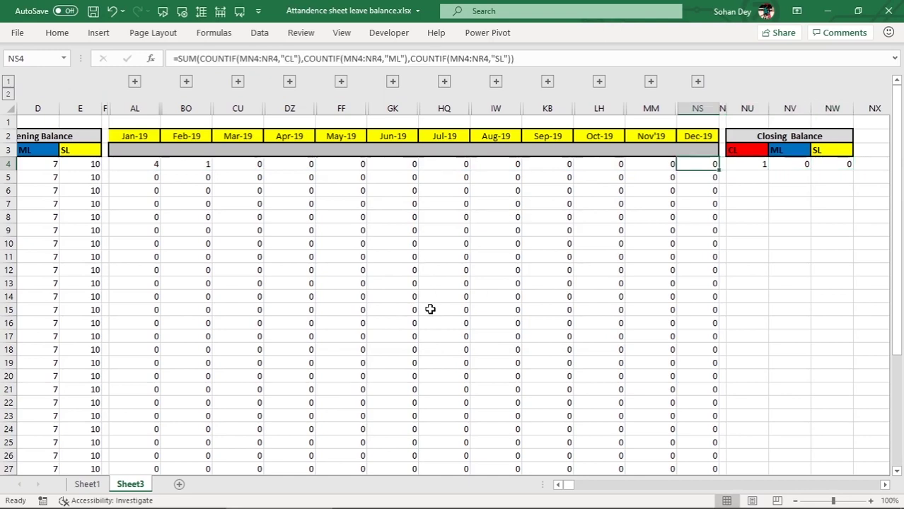
- Fill the NU4:NW4 closing balance formulas down to row 38
key(ctrl+Down)
key(Right)
key(ctrl+shift+Right)
key(ctrl+shift+Left)
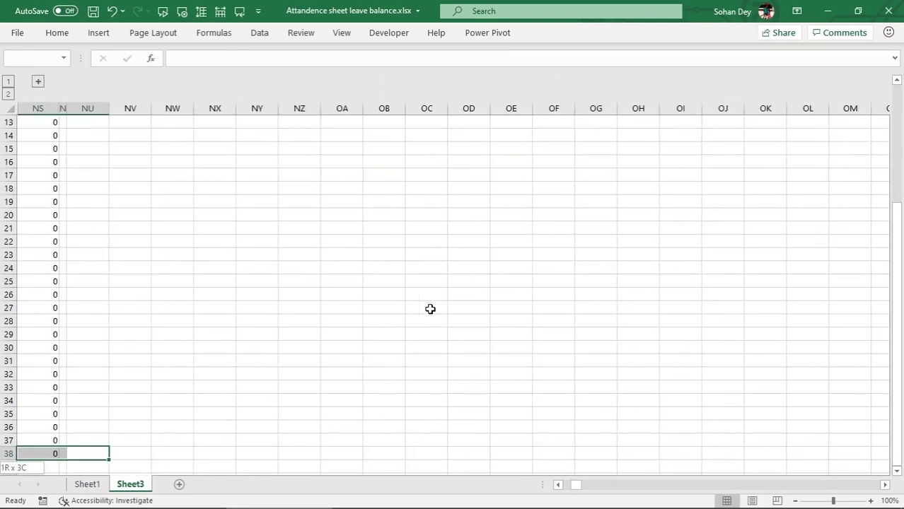
key(shift+Right)
key(shift+Right)
key(shift+Right)
key(shift+Right)
key(ctrl+Up)
key(Left)
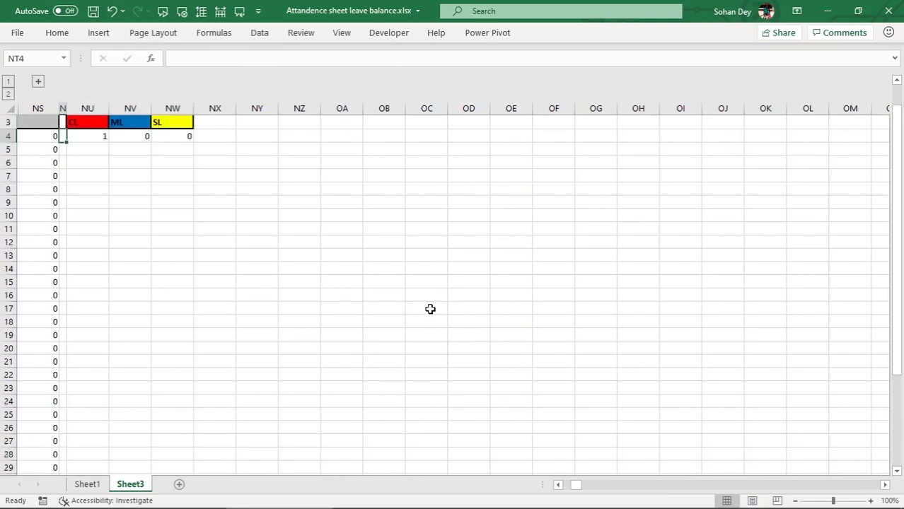
key(Left)
key(ctrl+Down)
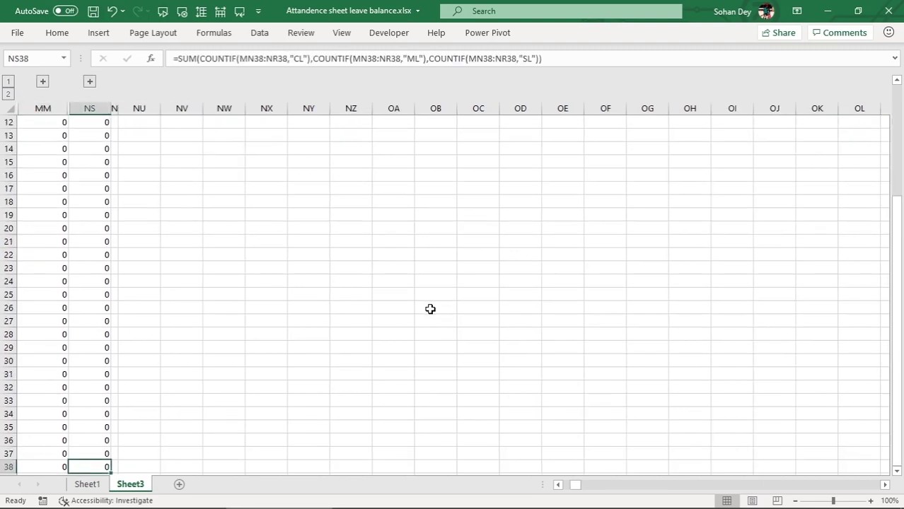
key(Right)
key(Right)
key(shift+Right)
key(shift+Right)
key(ctrl+shift+Up)
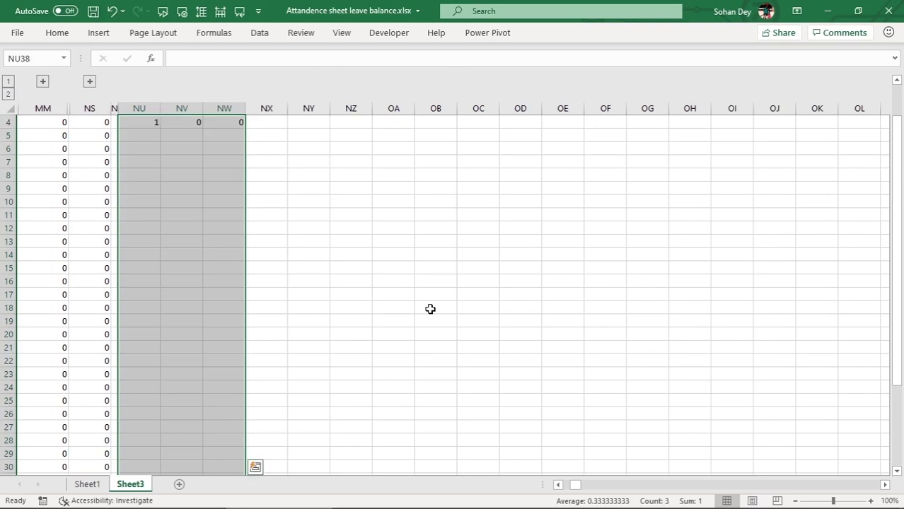
key(ctrl+d)
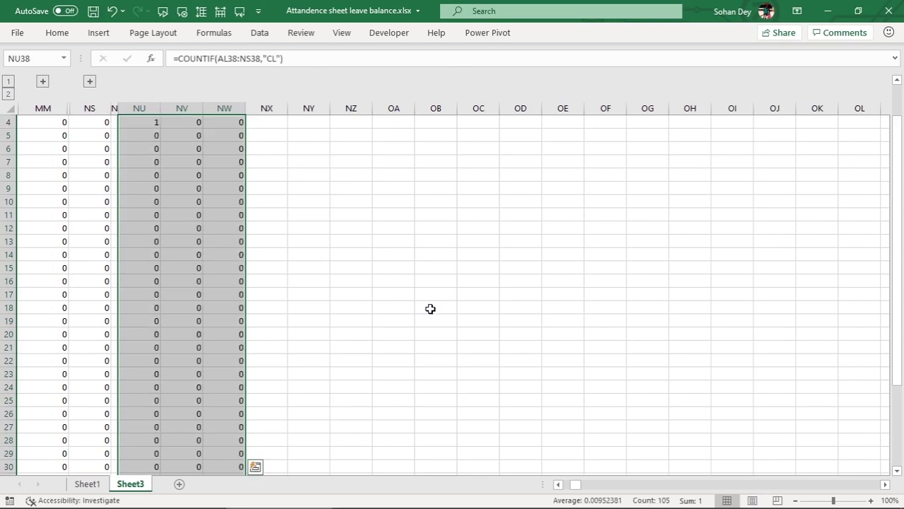
- Recheck the CL formula in NU4, then begin the Total heading in NX2
key(ctrl+Up)
key(Left)
key(Down)
key(Down)
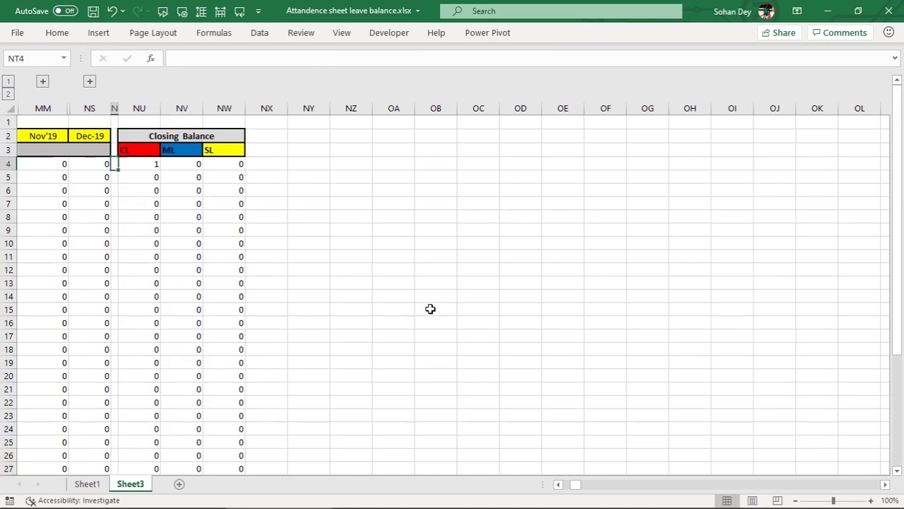
key(Right)
key(Down)
key(Right)
key(Left)
key(Up)
key(Right)
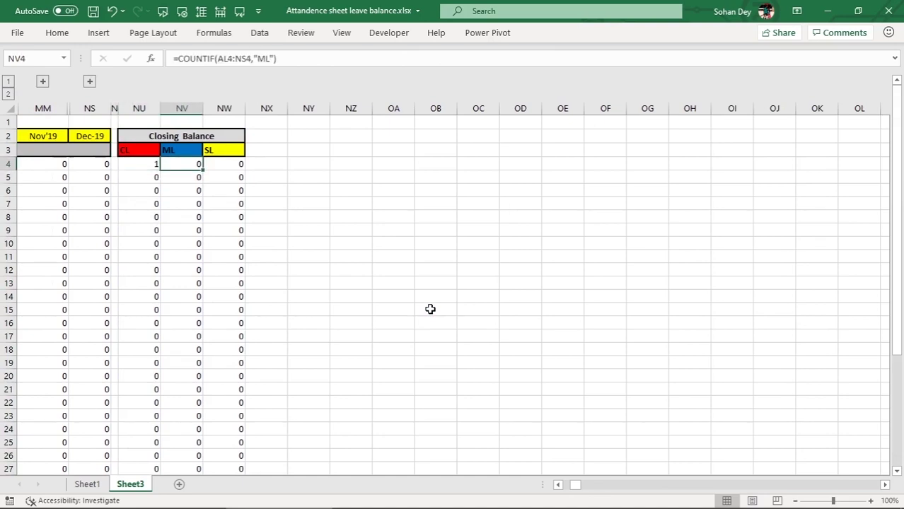
key(Right)
key(Up)
key(Up)
key(Right)
text(Totl)
- Correct the heading to 'Total' and merge and centre it across NX2:NX3
key(BackSpace)
text(al)
key(Return)
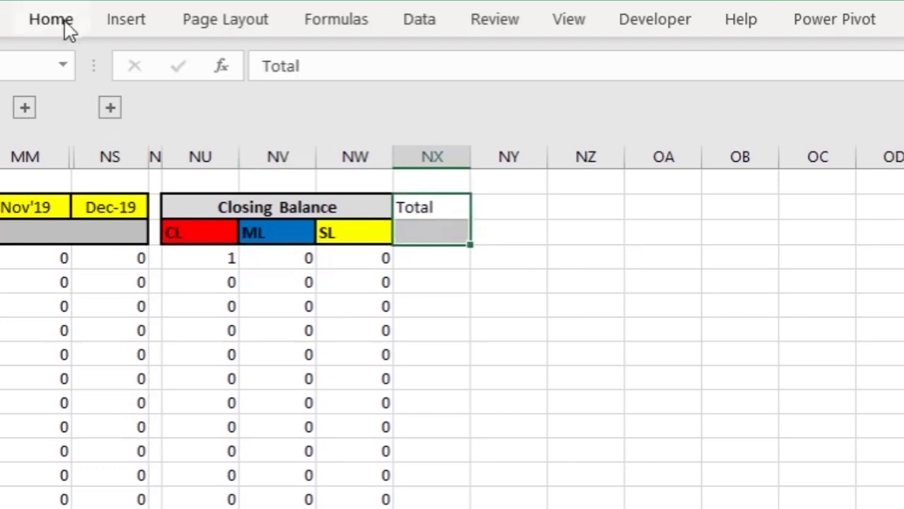
click(67, 22)
key(alt+h)
key(m)
key(c)
- Give the Total heading borders, a dark blue fill and white text
click(215, 102)
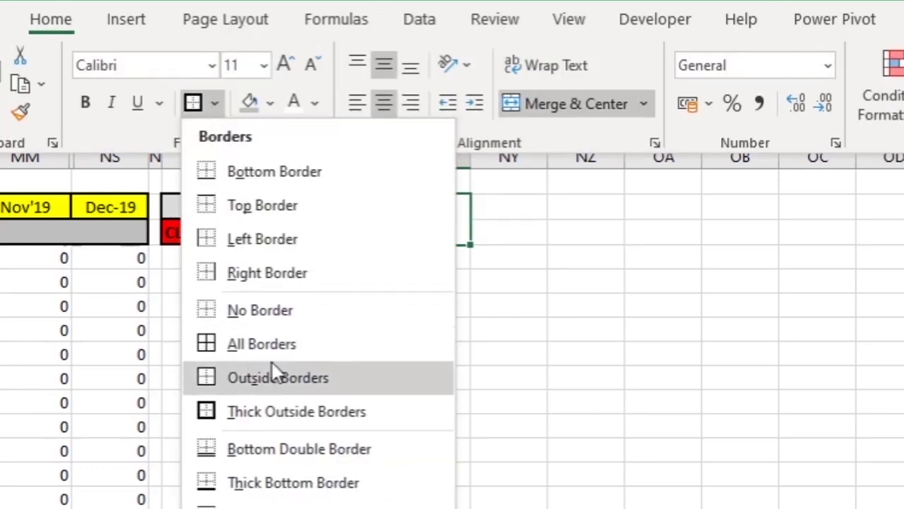
click(270, 342)
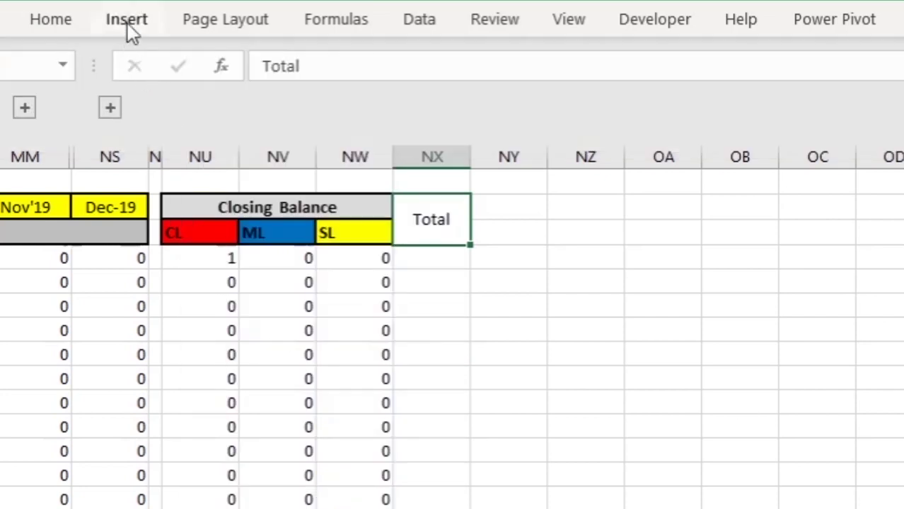
click(54, 22)
click(273, 106)
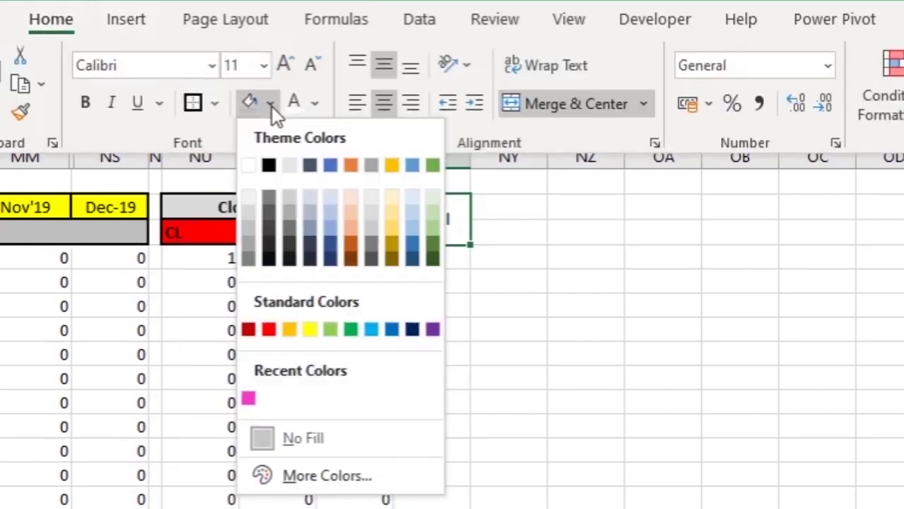
click(330, 257)
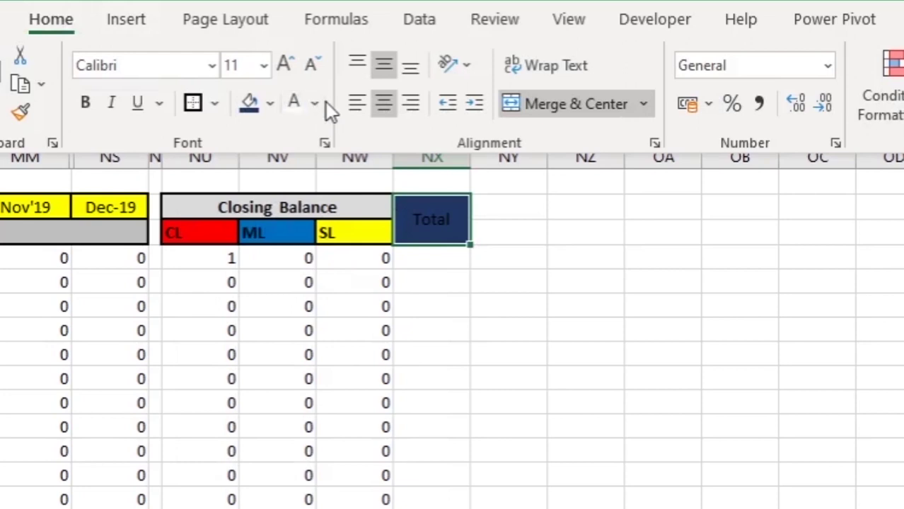
click(294, 106)
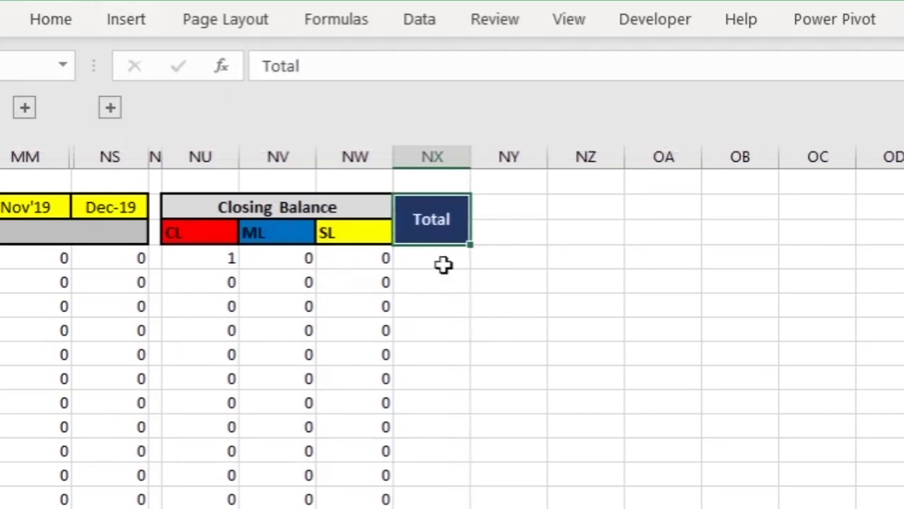
click(428, 257)
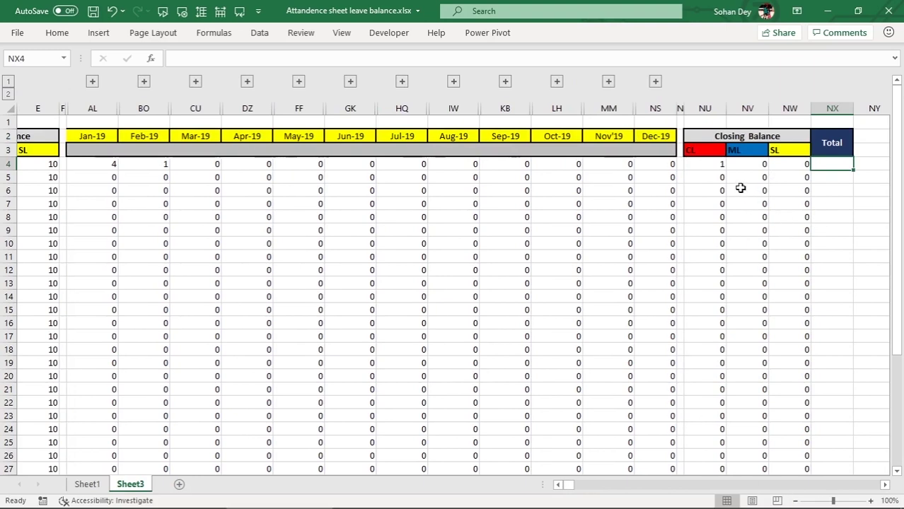
click(797, 163)
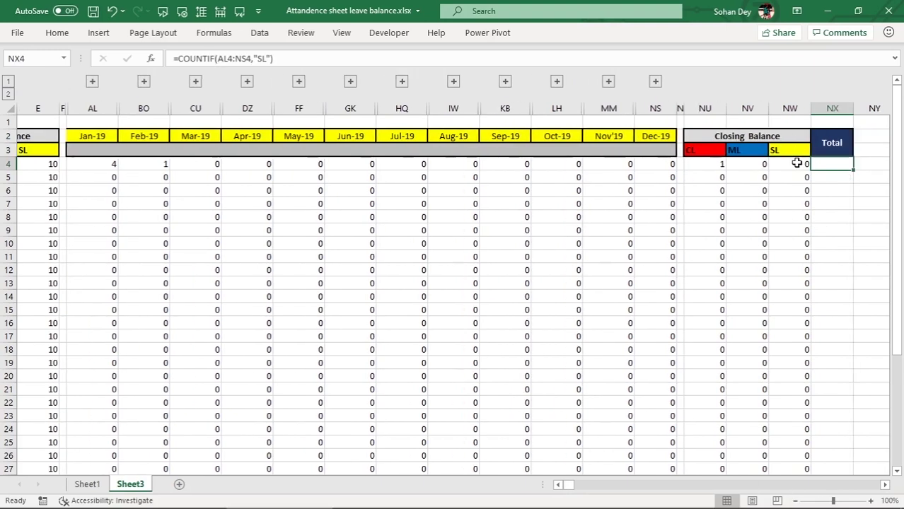
- Enter =SUM(C4:E4)-SUM(AL4:NS4) in NX4, accepting Excel's suggested correction
key(Right)
key(Right)
click(796, 163)
text(=)
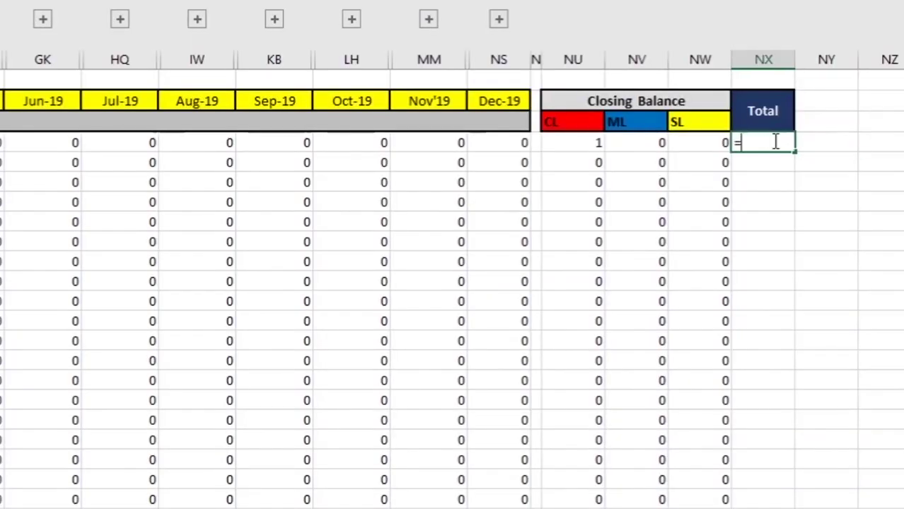
text(Sum()
key(Left)
key(Left)
key(Left)
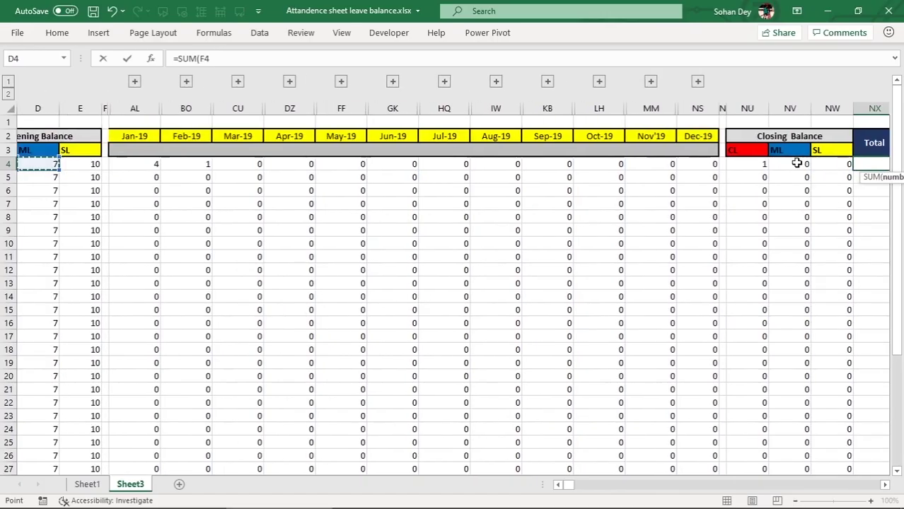
key(Left)
key(Left)
key(Left)
key(Right)
key(Right)
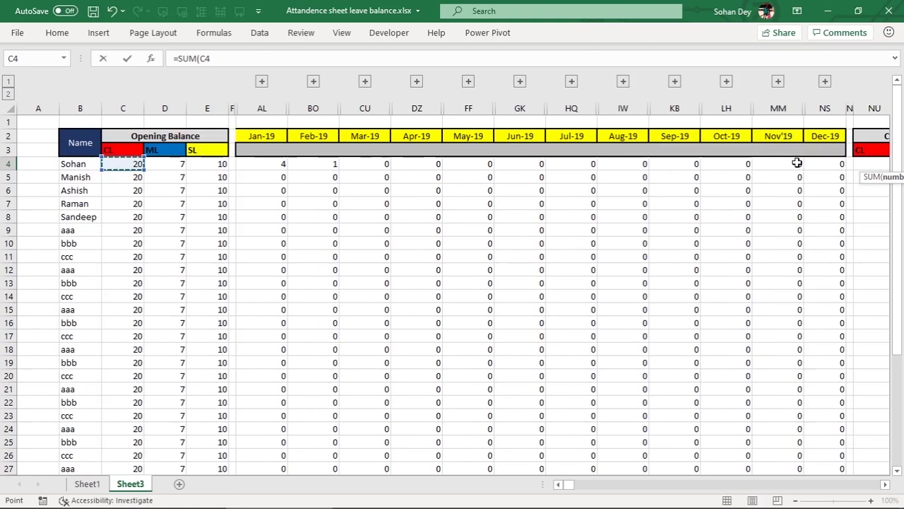
key(shift+Right)
key(shift+Right)
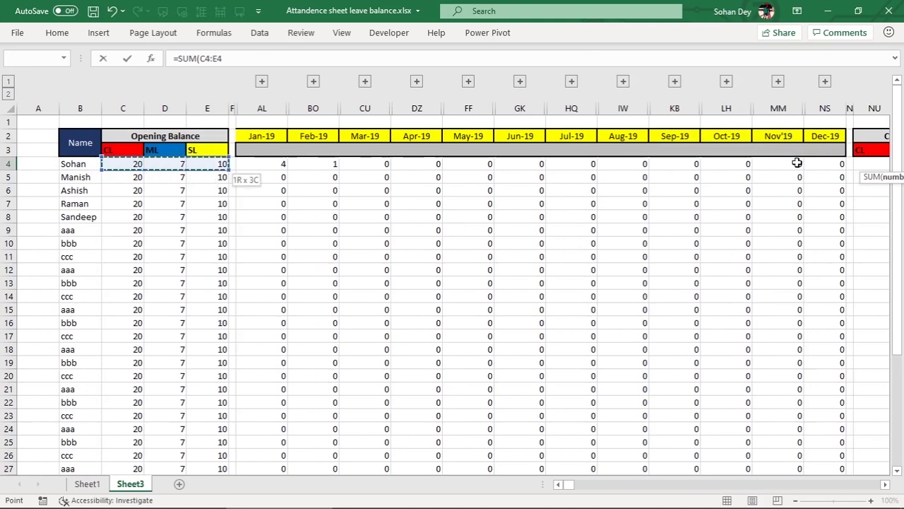
text()-)
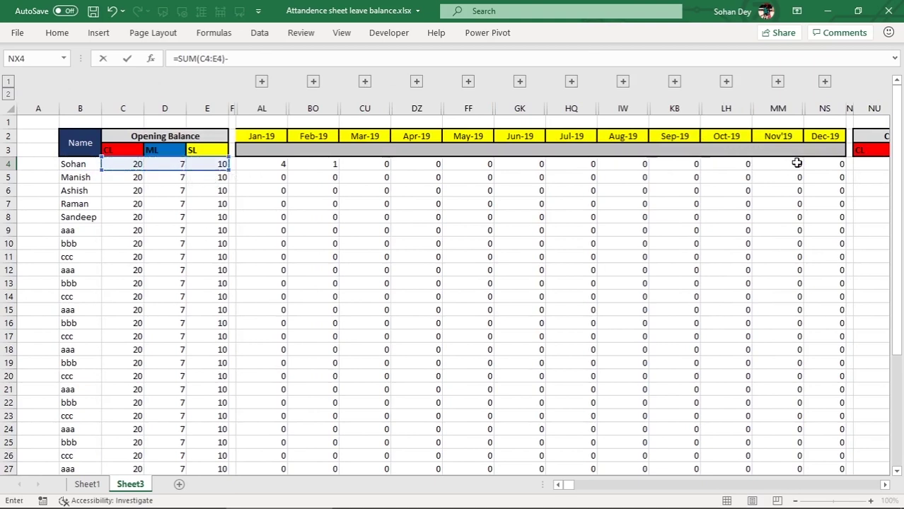
text(Sum)
key(Tab)
key(Left)
key(Left)
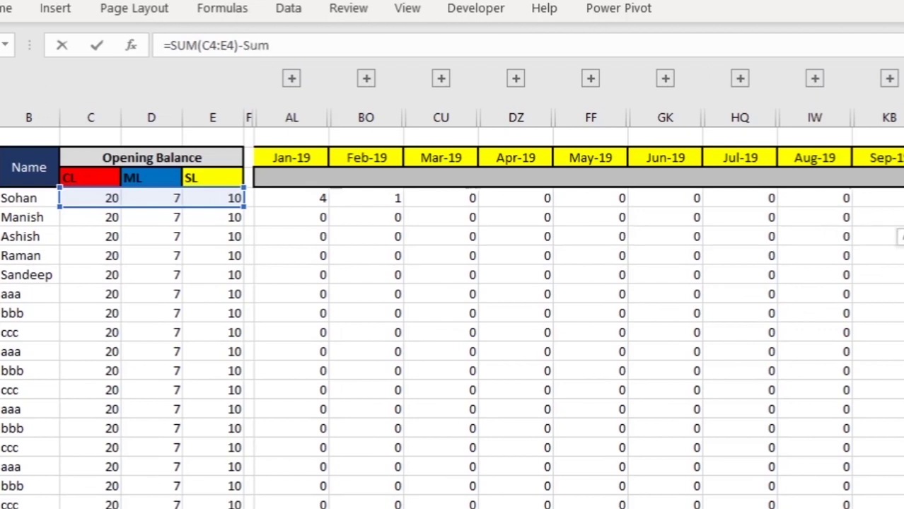
key(Left)
key(Left)
key(Left)
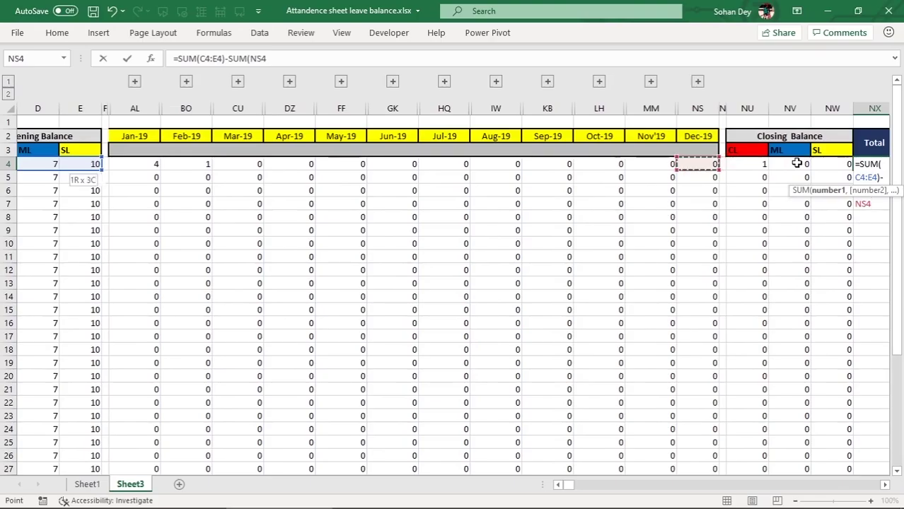
key(ctrl+shift+Left)
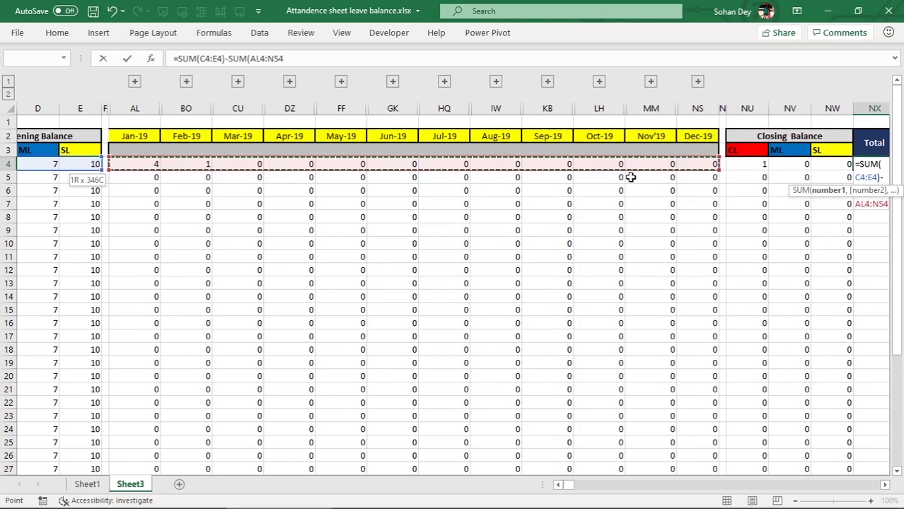
key(Return)
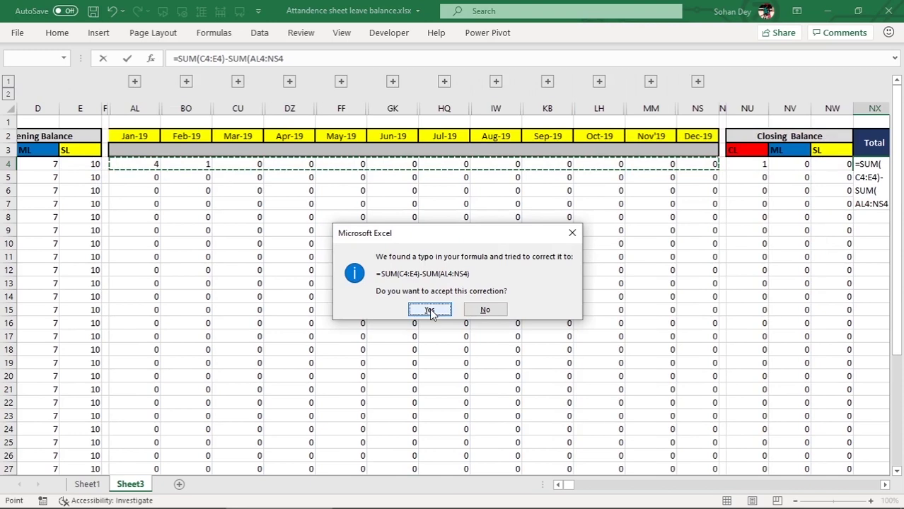
click(429, 307)
- Review the Total's inputs: opening balances C4:E4 and the Jan-19 and Feb-19 counts
key(Left)
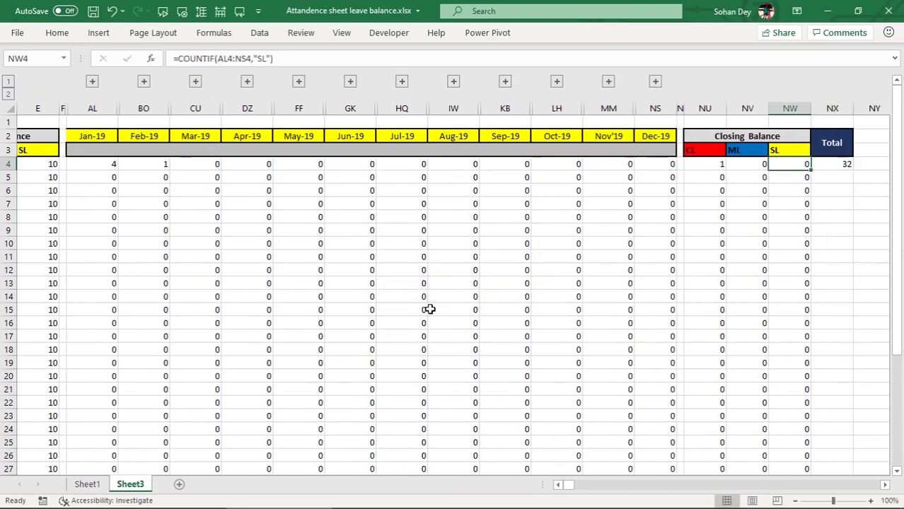
key(Left)
key(Left)
key(Left)
key(Right)
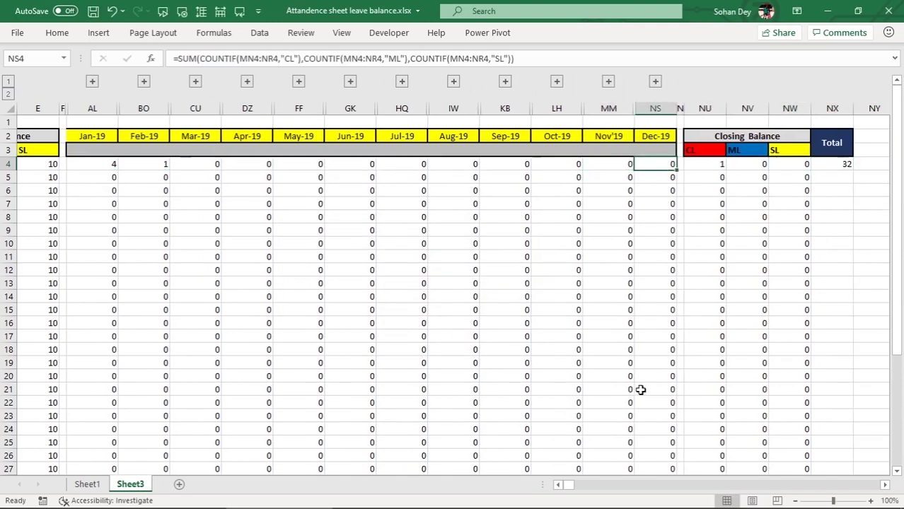
key(Left)
key(Left)
key(Left)
key(Left)
key(Left)
key(Left)
key(Right)
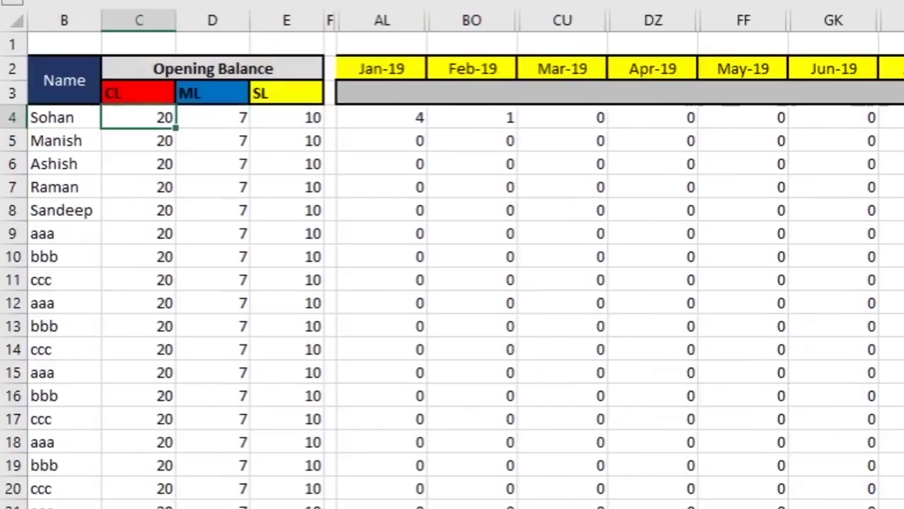
key(shift+Right)
key(shift+Right)
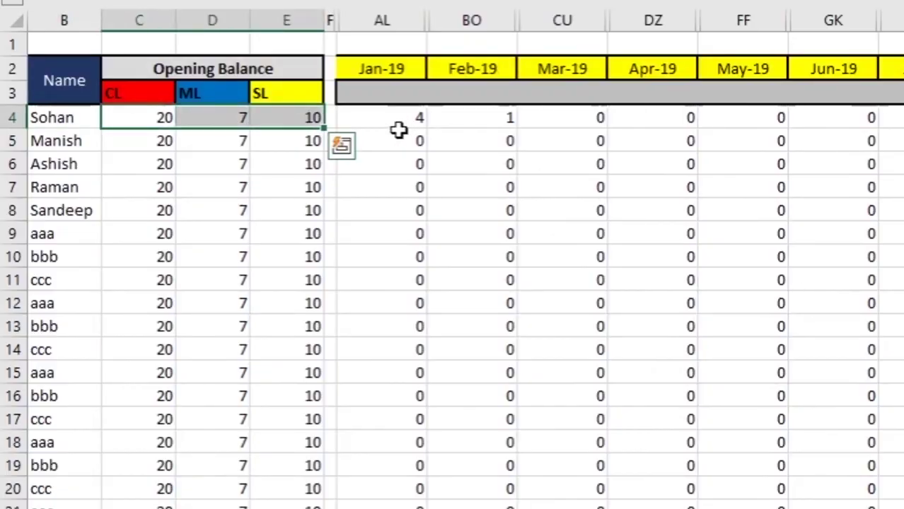
drag(398, 122, 494, 120)
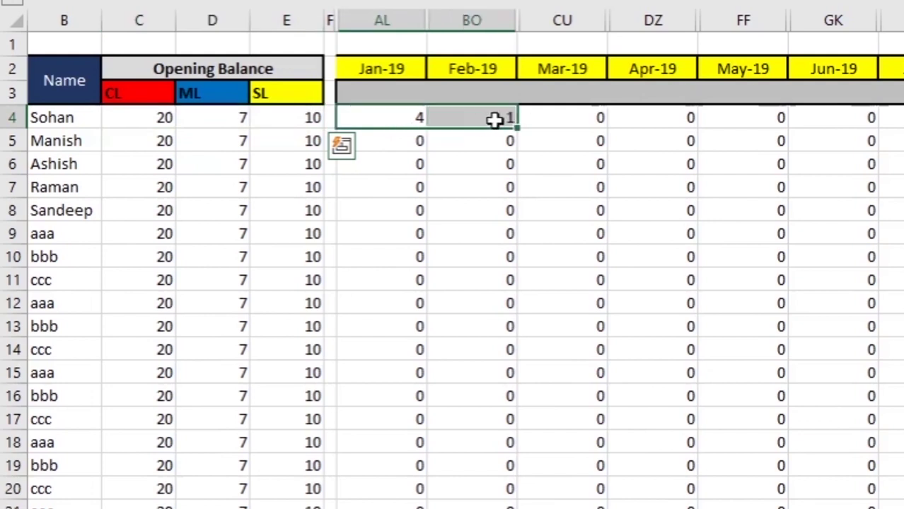
click(400, 120)
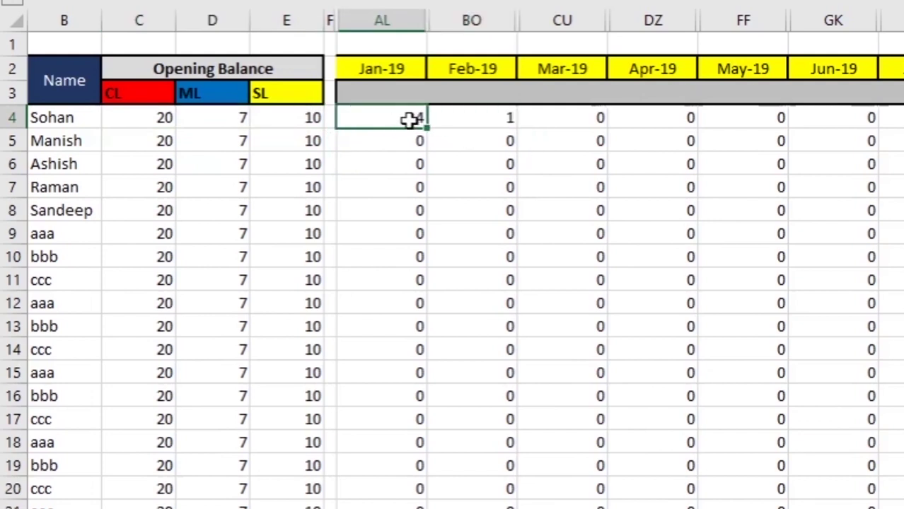
click(470, 113)
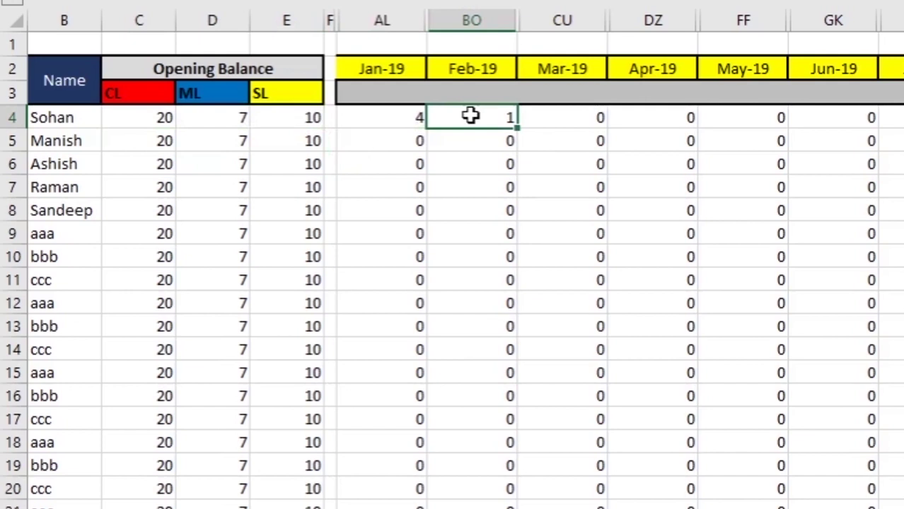
click(421, 119)
key(Delete)
key(ctrl+z)
drag(421, 119, 488, 119)
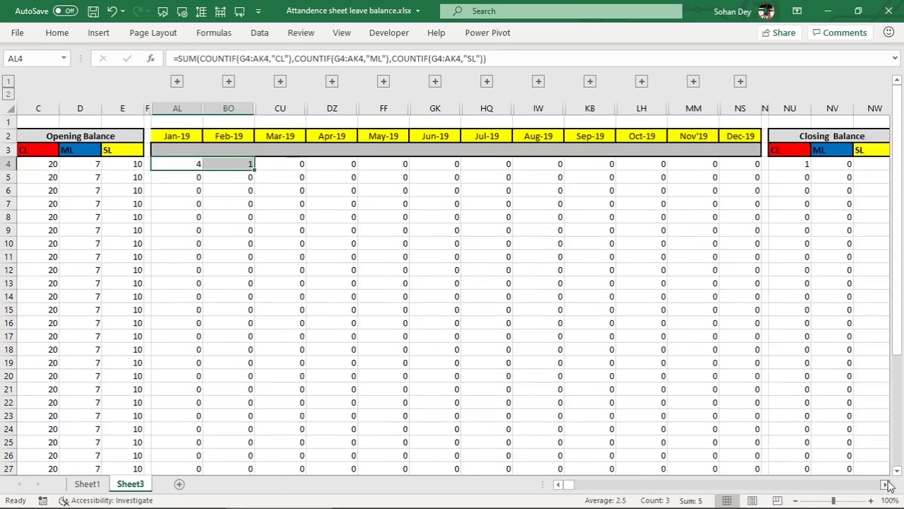
scroll(813, 176, right, 5)
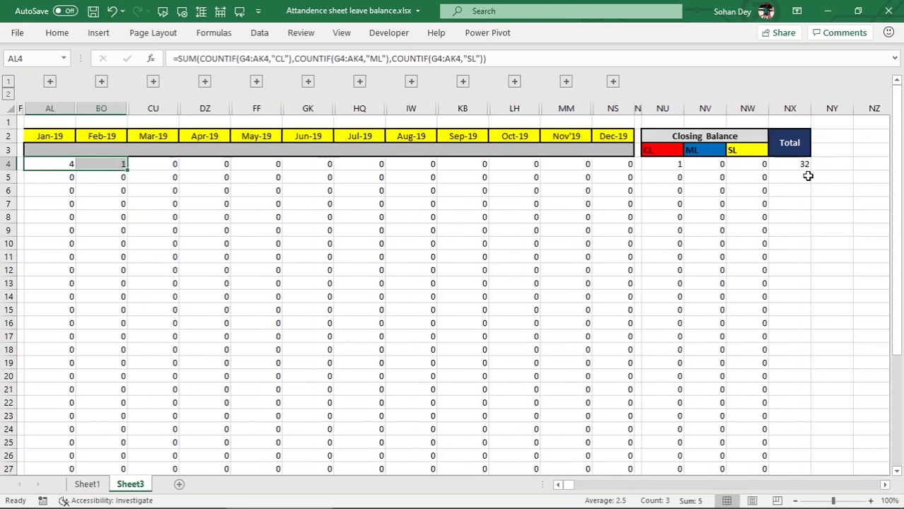
- Confirm NX4 shows 32, then jump to the table's last row and back
click(805, 167)
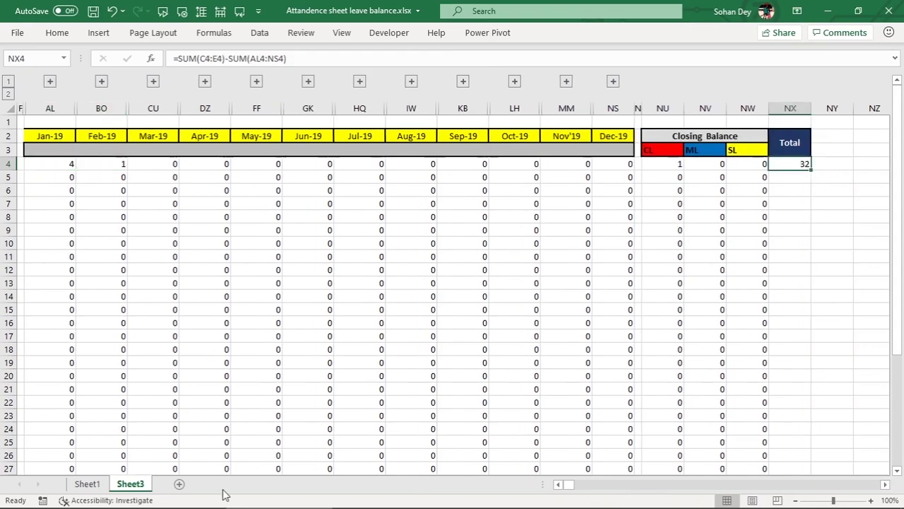
key(Down)
key(Left)
key(ctrl+Down)
key(Right)
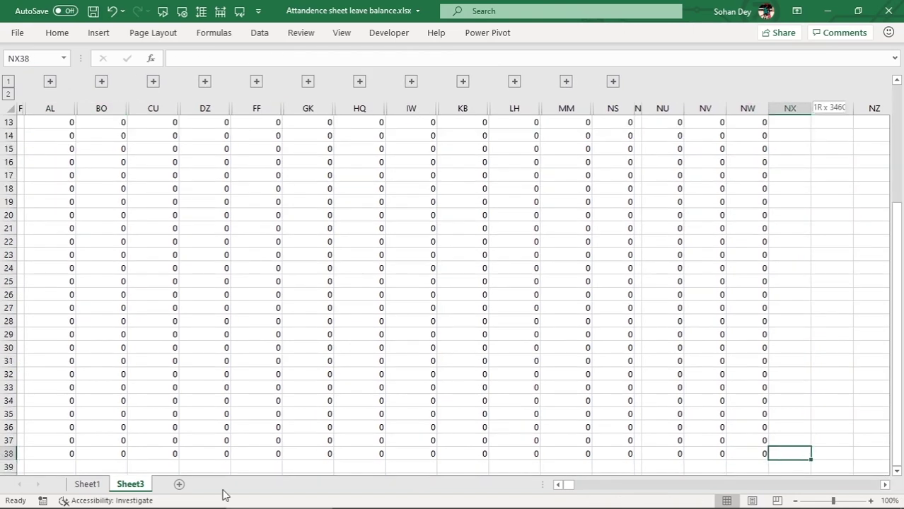
key(ctrl+Up)
key(ctrl+z)
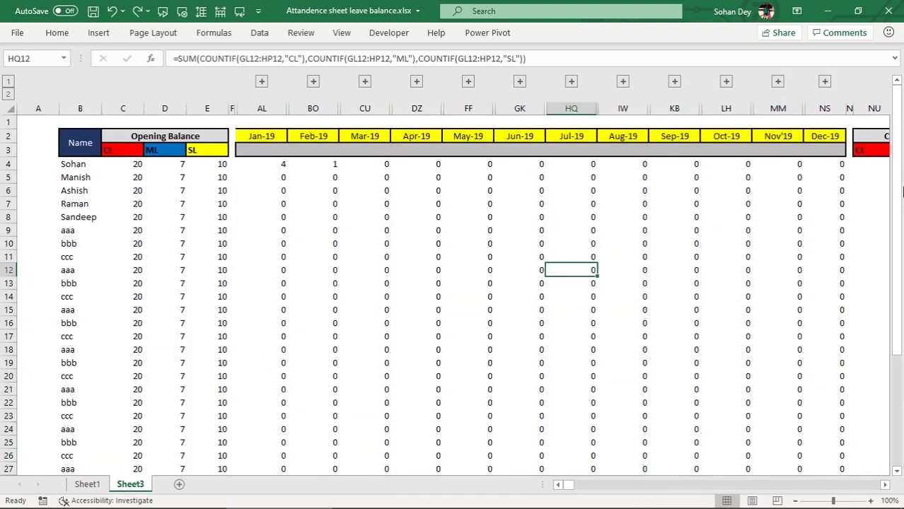
- Group the monthly columns F through NT with Data > Group and collapse them
click(846, 177)
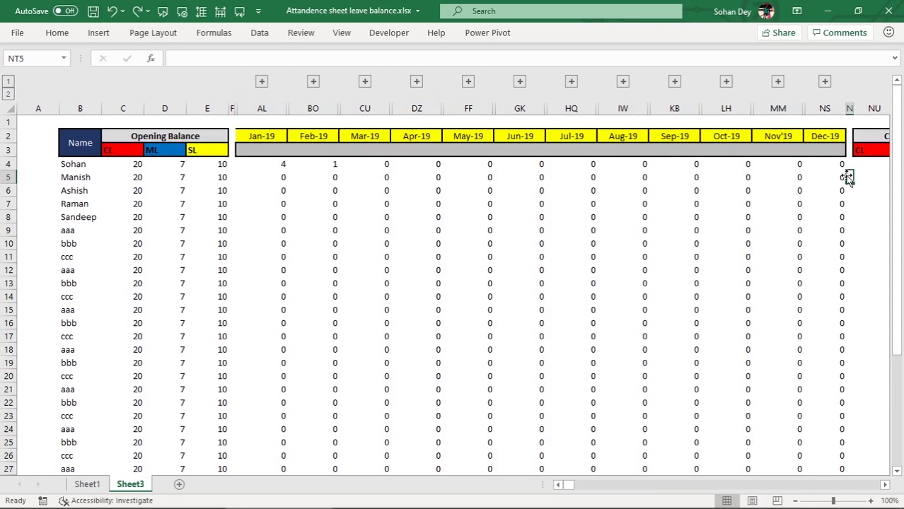
key(ctrl+space)
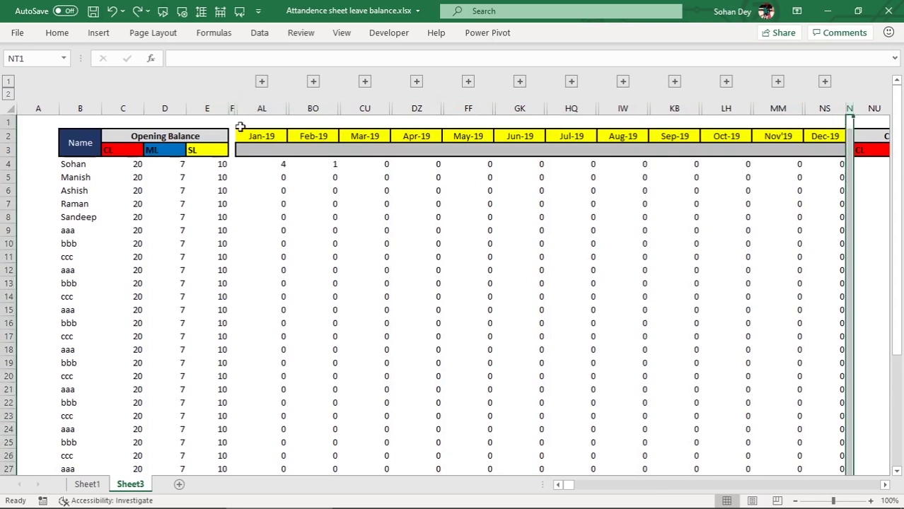
click(286, 164)
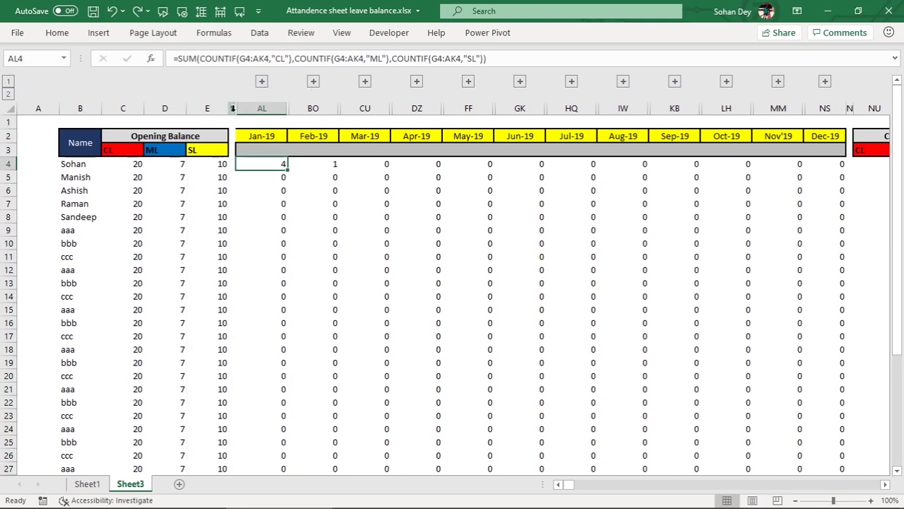
drag(233, 108, 843, 89)
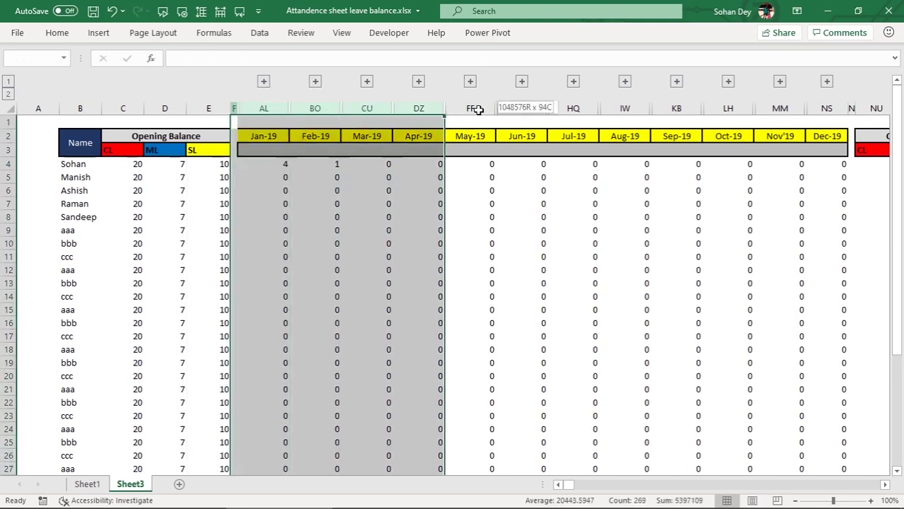
drag(843, 90, 860, 128)
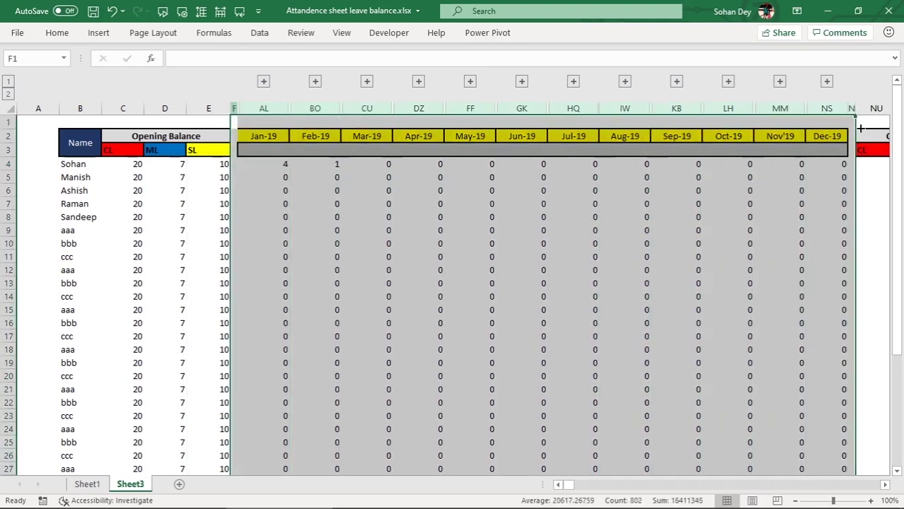
click(260, 34)
click(808, 53)
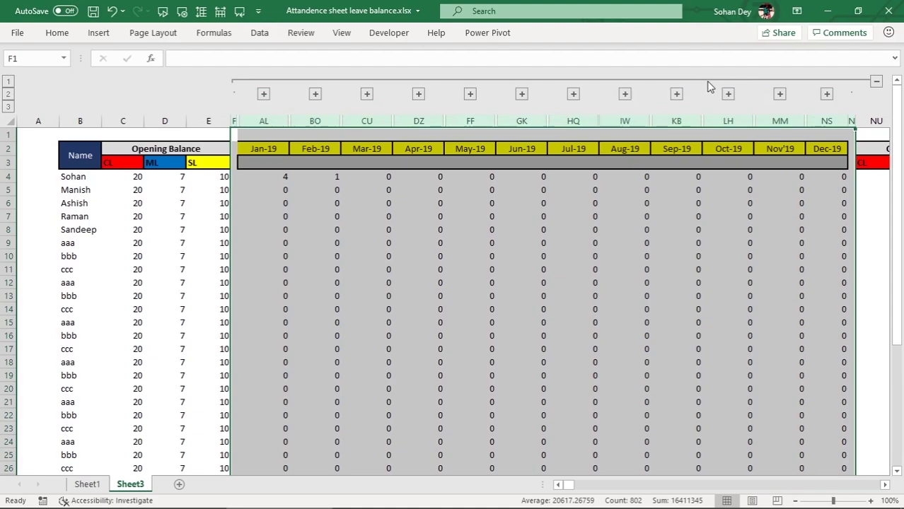
click(710, 80)
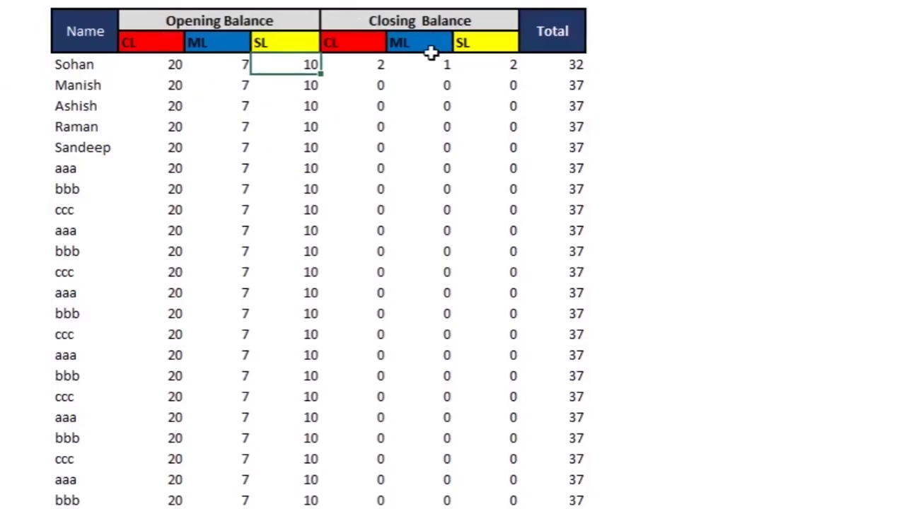
- Select the Name block from the first employee down to the last row
click(347, 68)
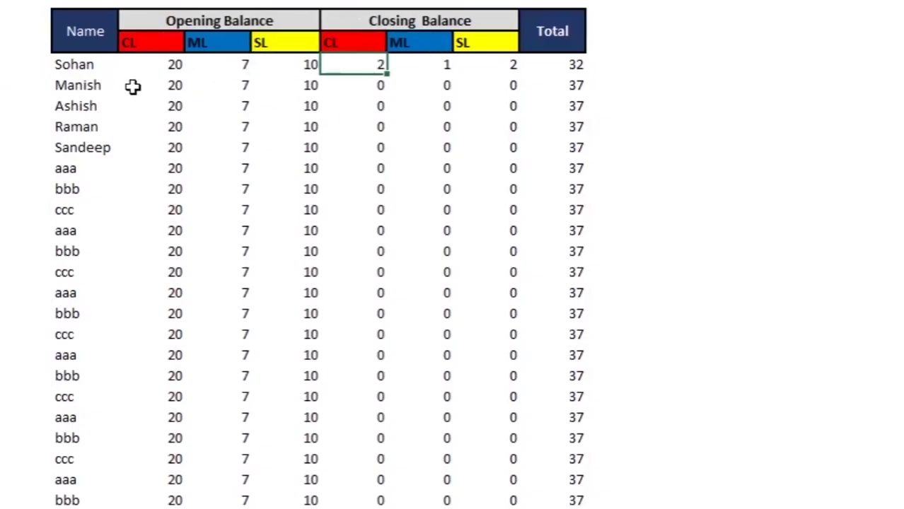
click(82, 64)
key(ctrl+shift+Right)
key(ctrl+shift+Left)
key(shift+Right)
key(shift+Right)
key(shift+Right)
key(ctrl+shift+Down)
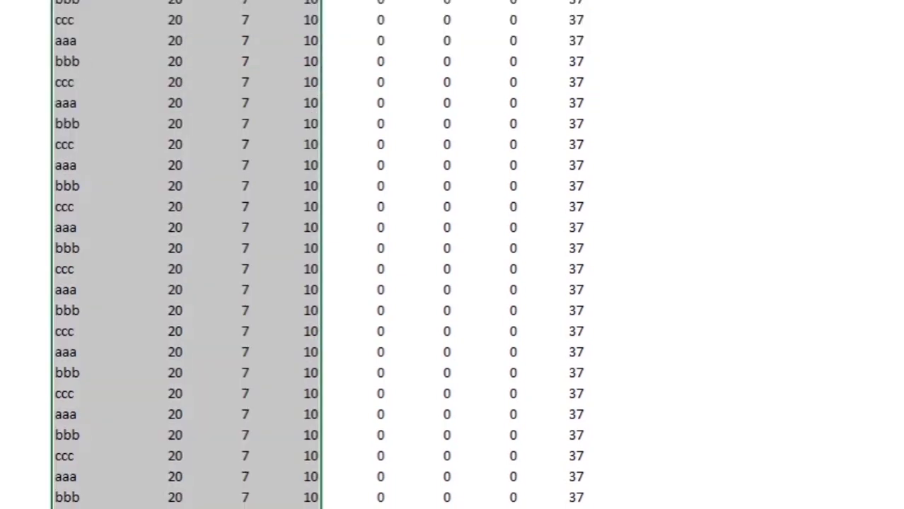
scroll(184, 254, up, 10)
- Select the opening CL–SL balances down to the last employee
click(157, 63)
key(shift+Right)
key(shift+Right)
key(ctrl+shift+Down)
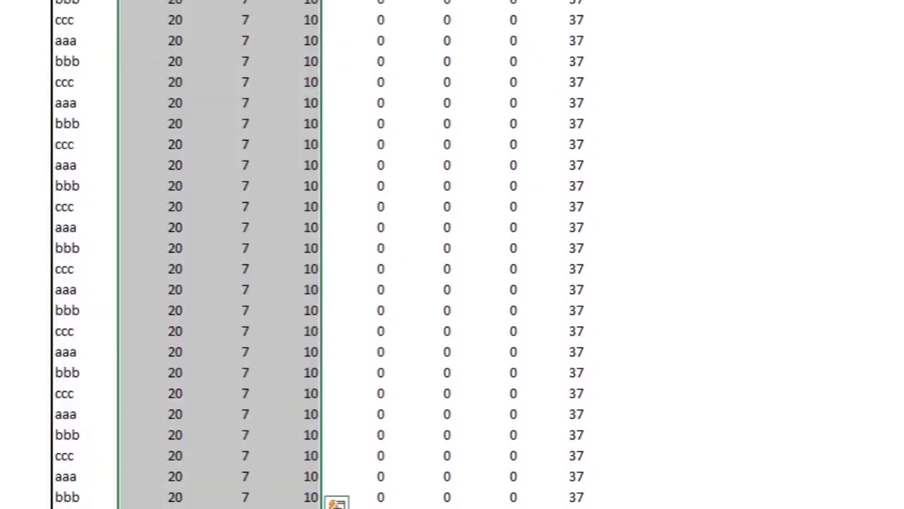
scroll(319, 254, up, 10)
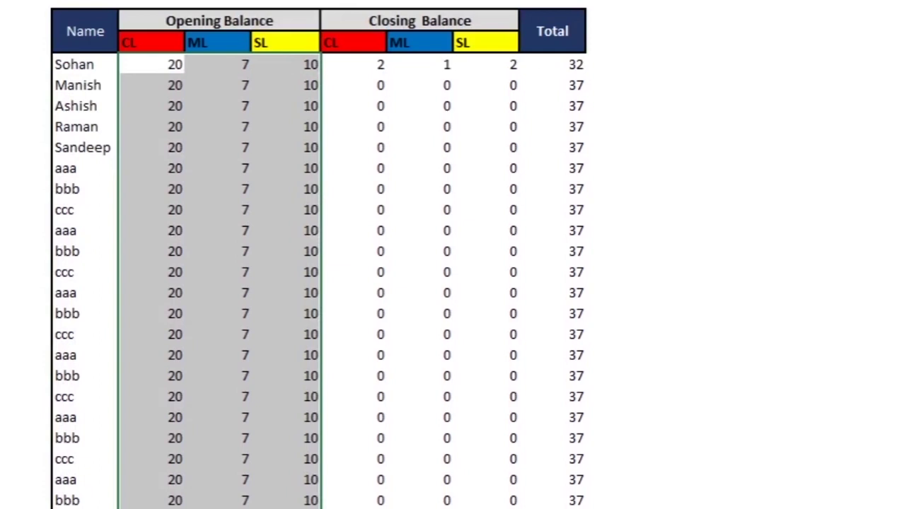
- Select the closing balances through the Total column down to the last row
click(362, 63)
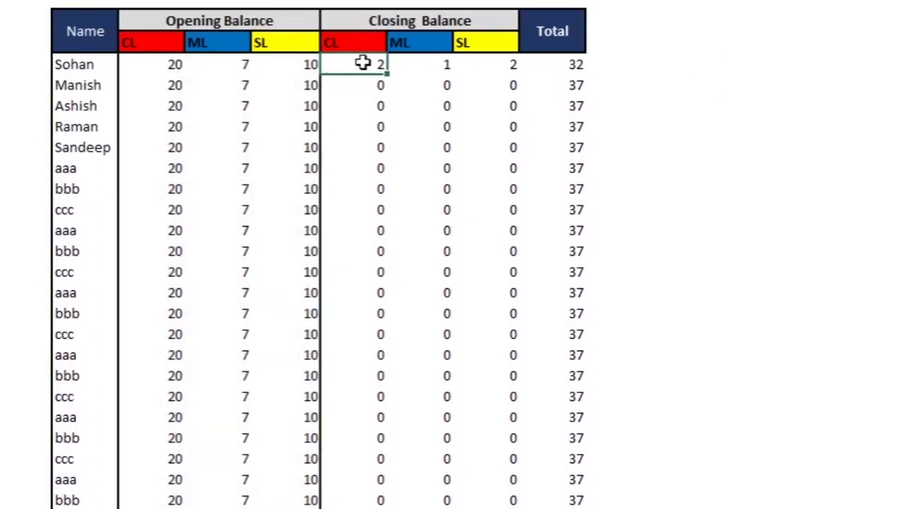
key(shift+Right)
key(shift+Right)
key(shift+Right)
key(ctrl+shift+Down)
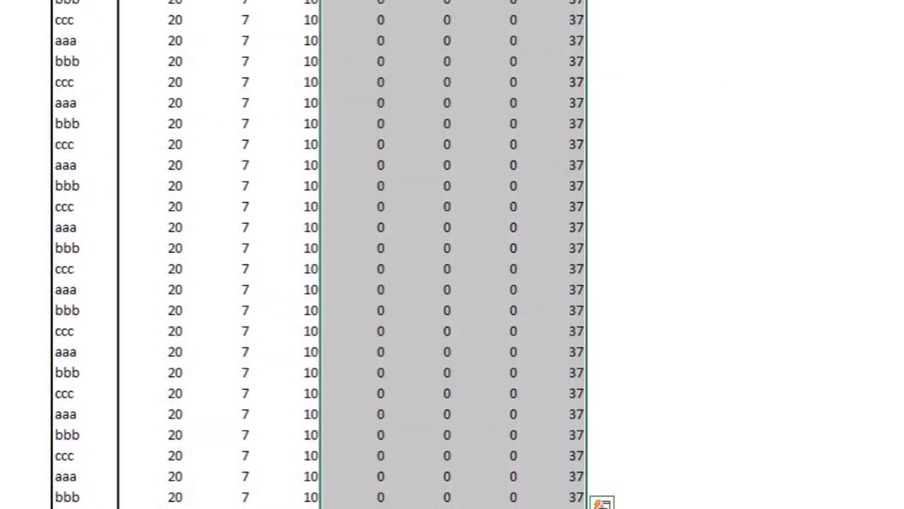
scroll(540, 97, up, 5)
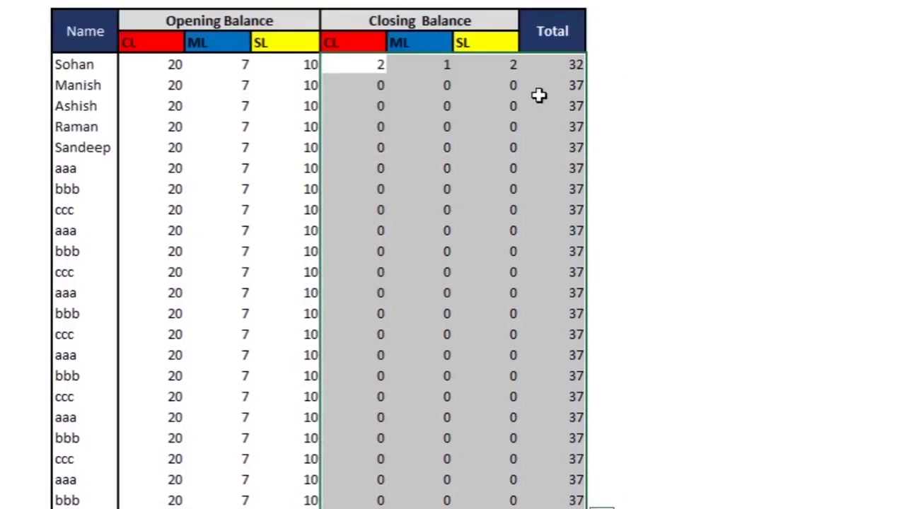
- Select the Total column to the last row, then select the entire sheet
click(570, 66)
key(ctrl+shift+Down)
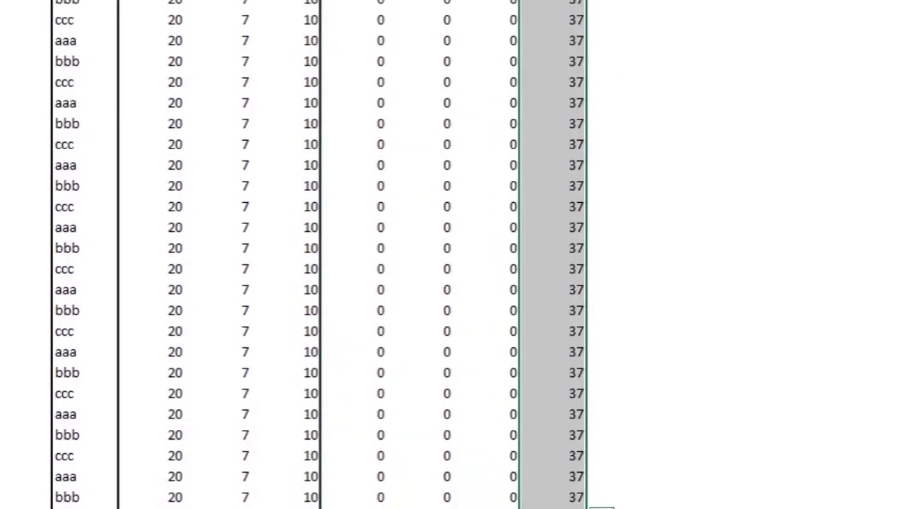
scroll(187, 201, up, 10)
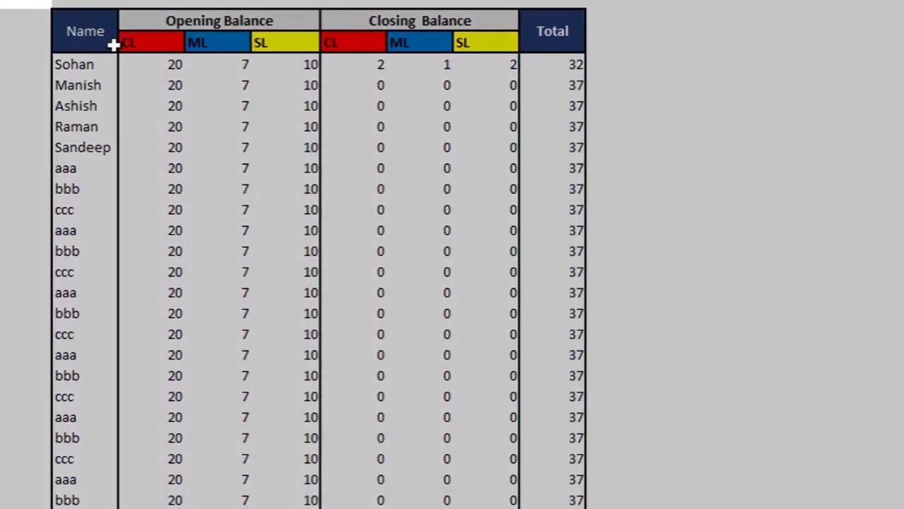
click(877, 106)
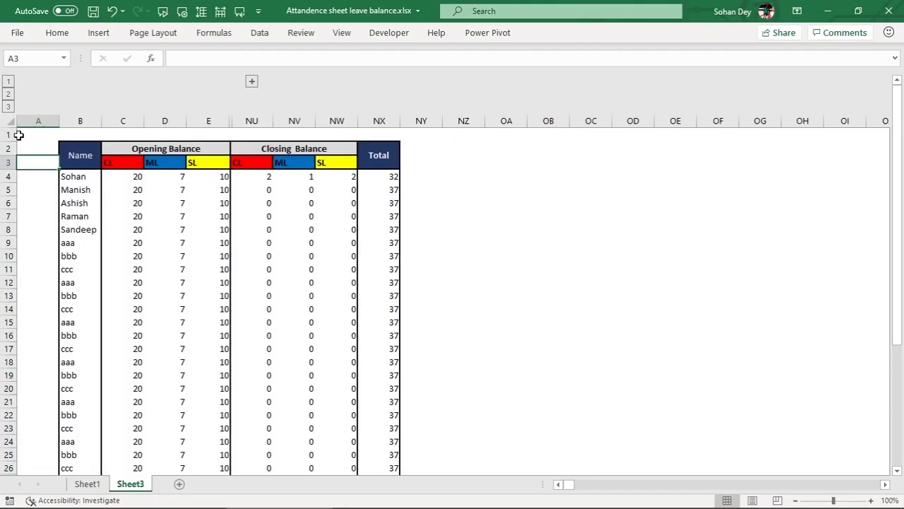
click(9, 124)
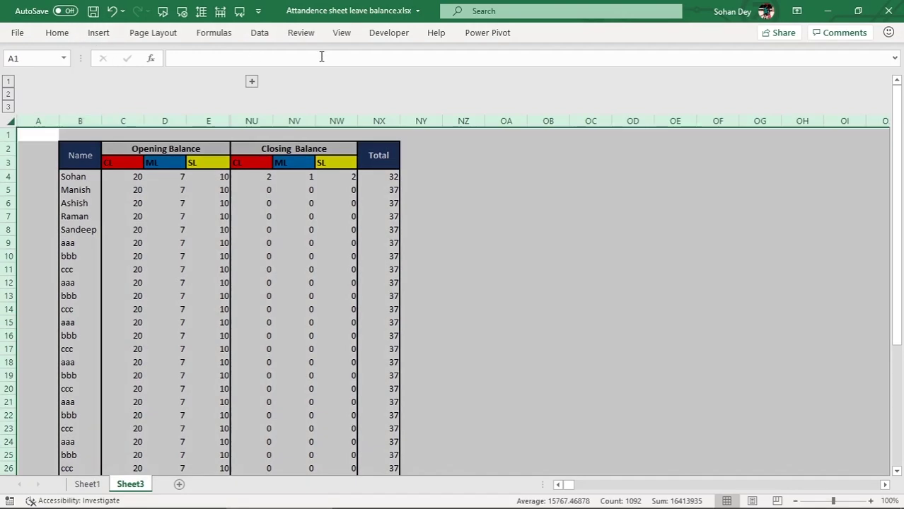
- Hide the sheet gridlines and collapse the ribbon to show more of the sheet
click(343, 35)
click(152, 80)
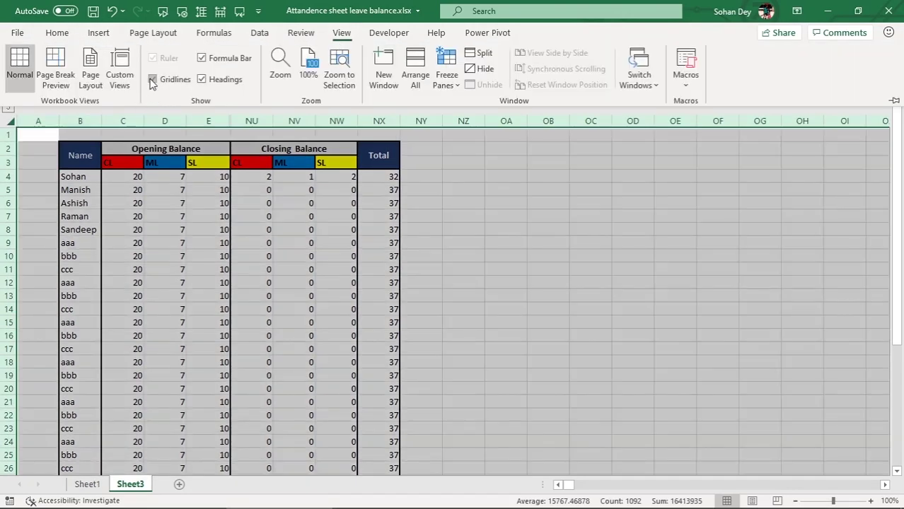
click(152, 80)
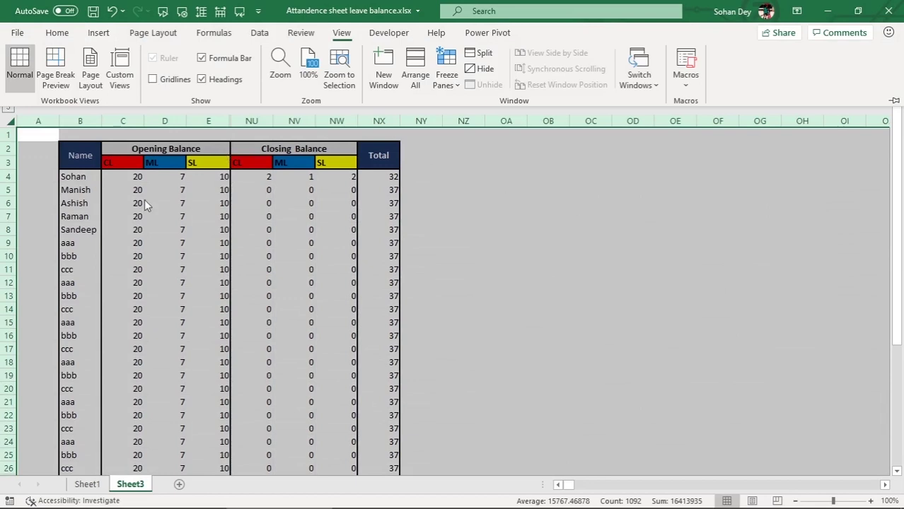
key(ctrl+F1)
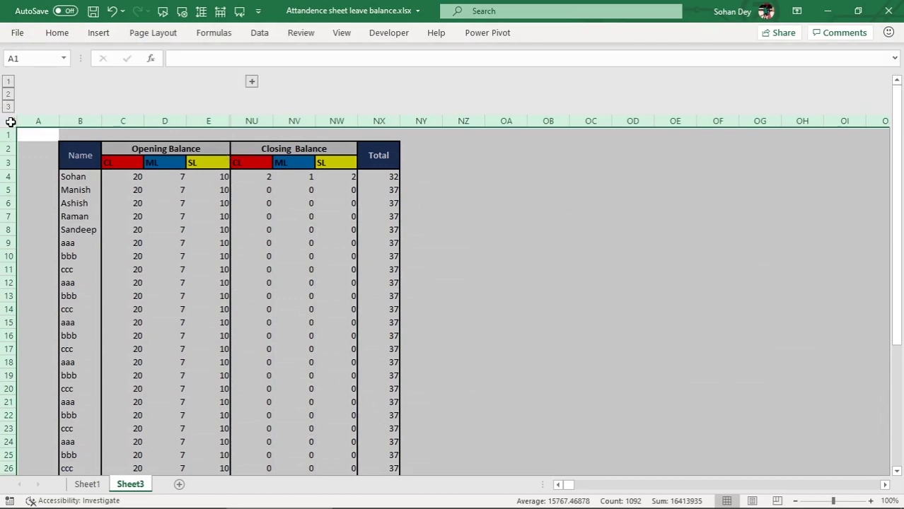
- Change the whole sheet's font to Bahnschrift
click(56, 33)
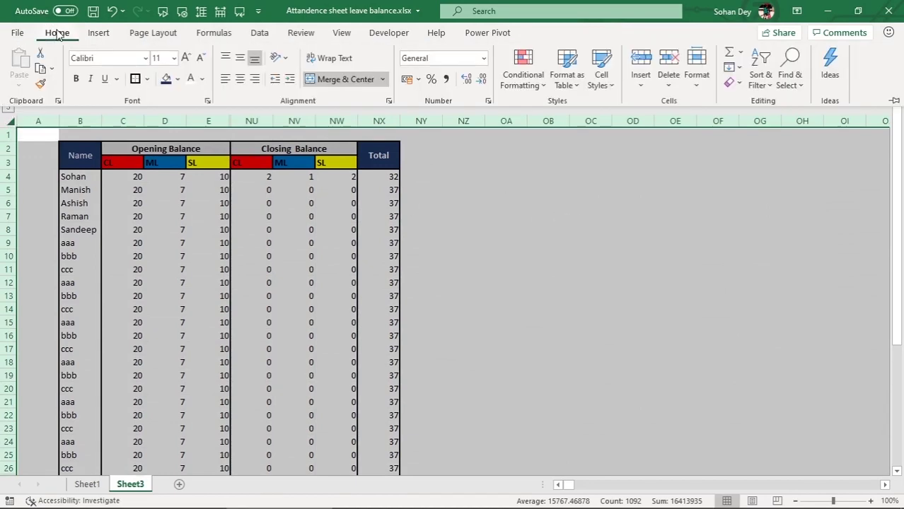
click(145, 57)
scroll(169, 283, down, 2)
scroll(170, 288, down, 2)
scroll(170, 305, down, 2)
click(136, 300)
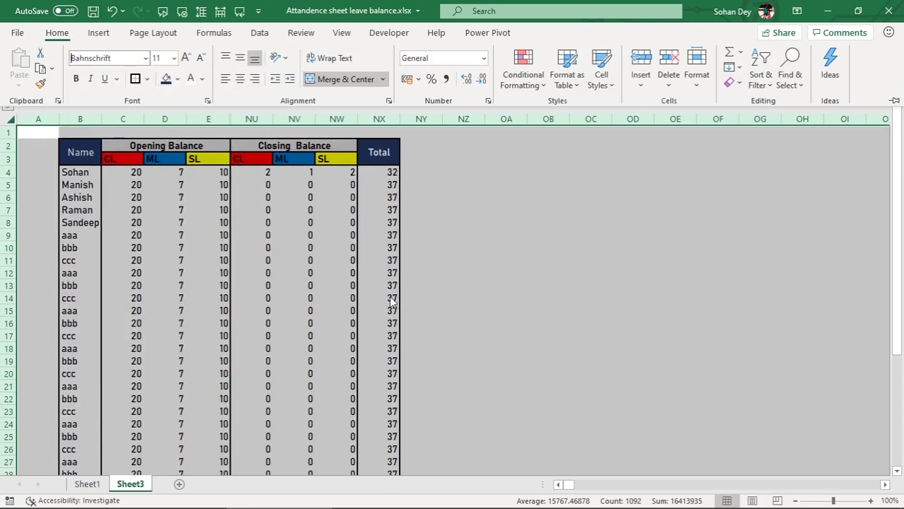
click(548, 223)
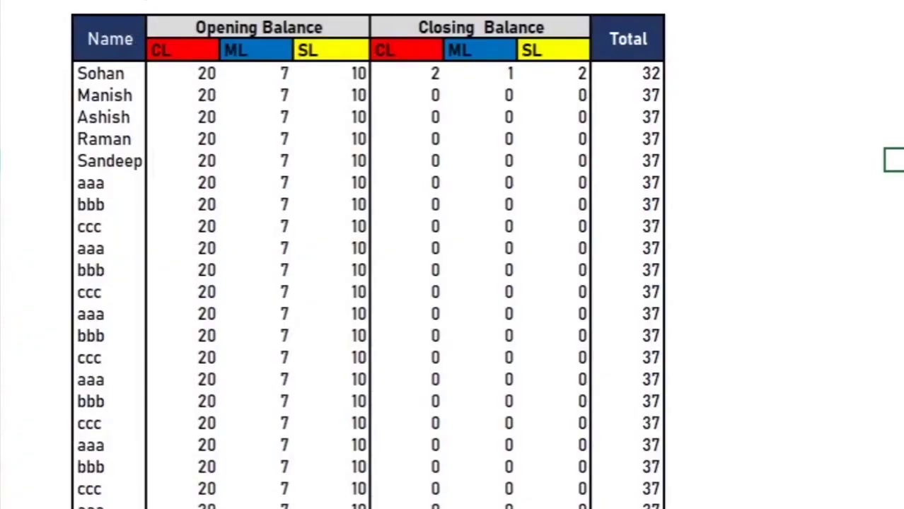
- Widen the Name column and review row one's opening and closing balances and its Total of 32
drag(146, 3, 154, 3)
click(200, 75)
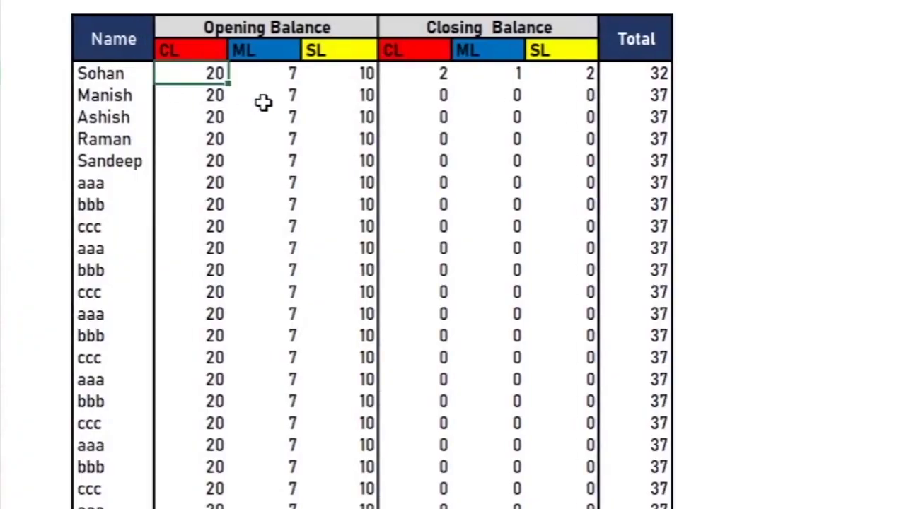
click(279, 78)
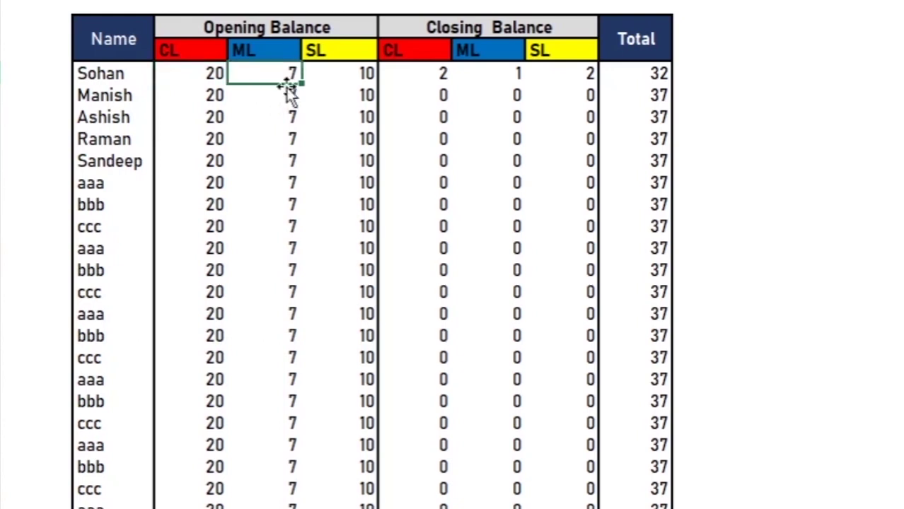
click(343, 77)
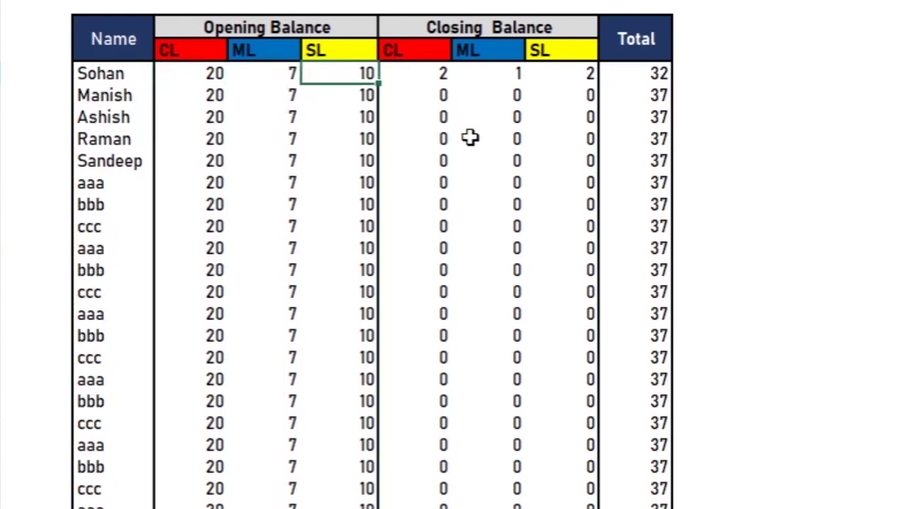
drag(417, 73, 582, 72)
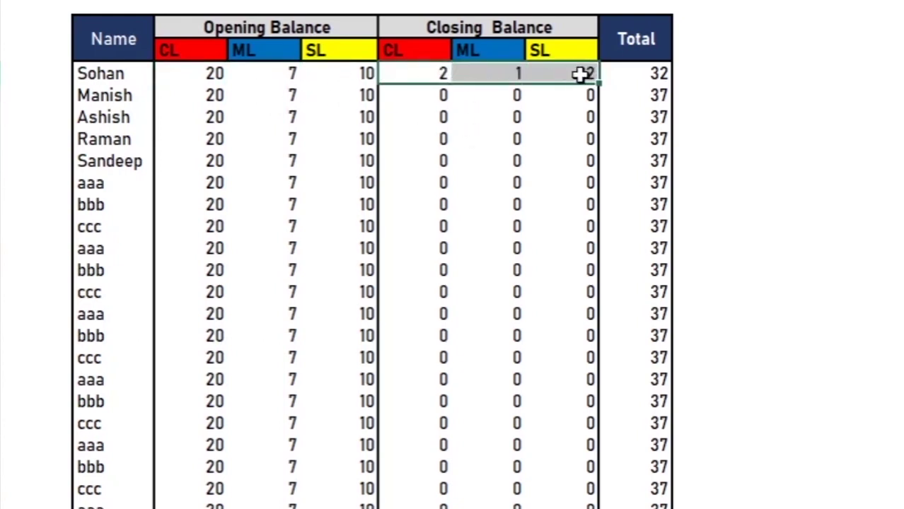
click(647, 73)
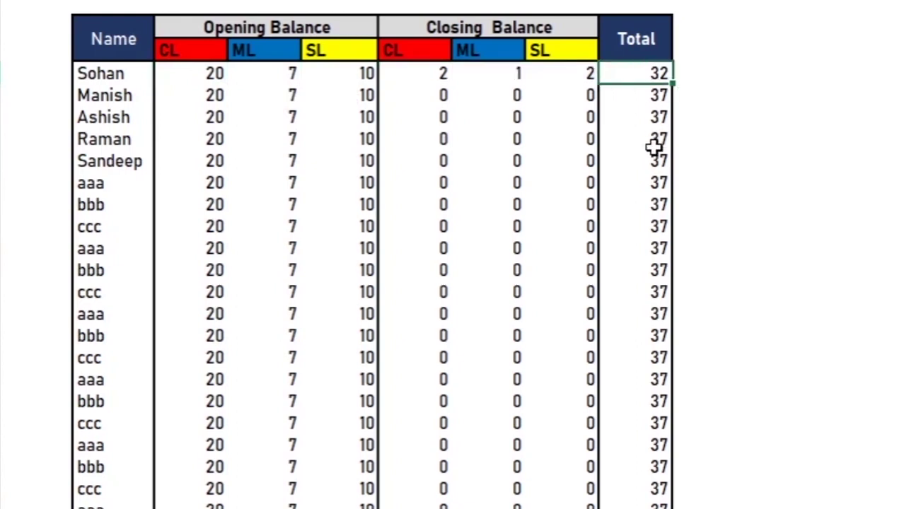
click(879, 143)
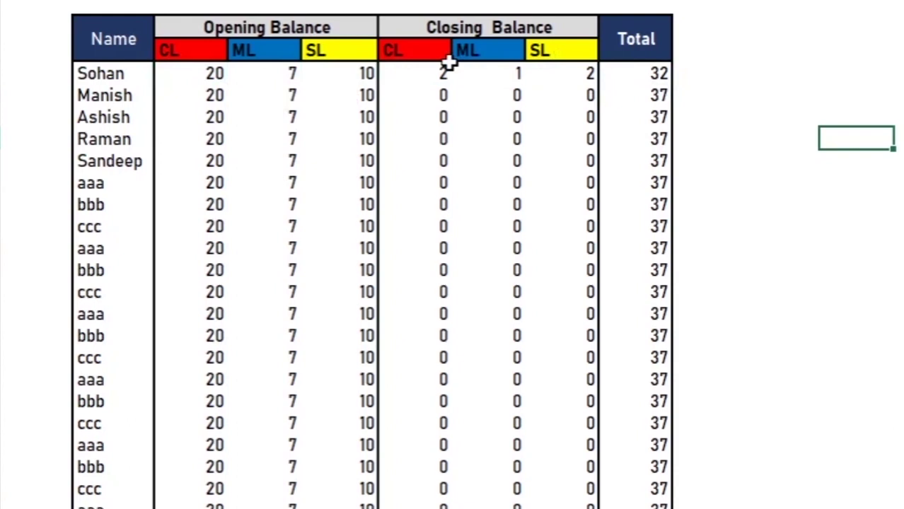
click(427, 71)
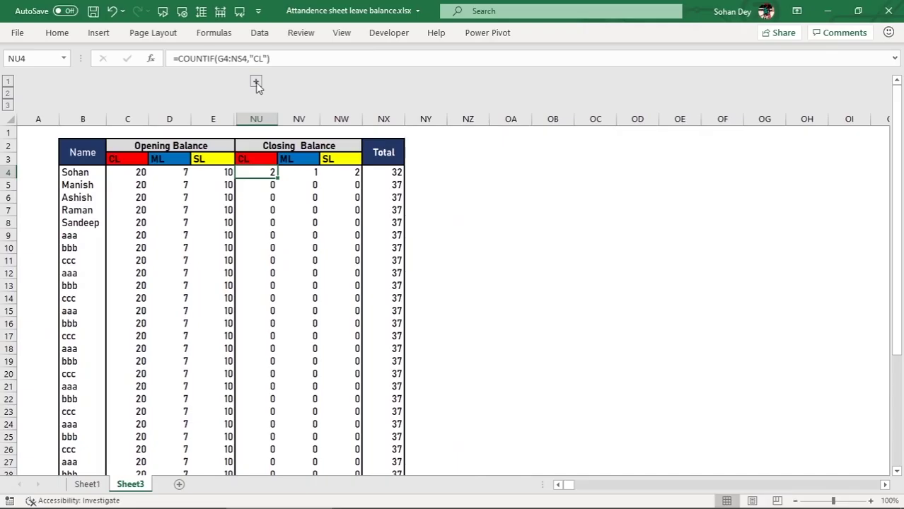
- Inspect the closing balances, the AK3 date formula and January's total formula
click(429, 194)
drag(272, 174, 331, 174)
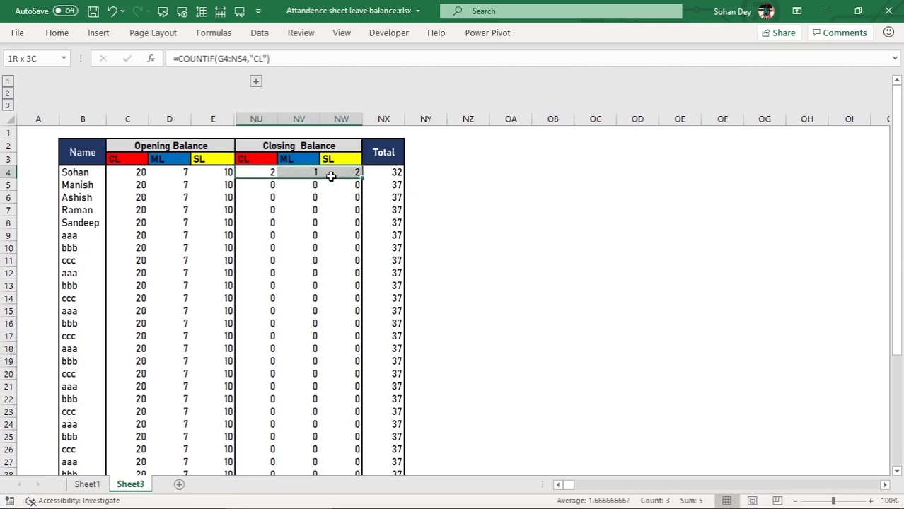
click(495, 157)
click(256, 82)
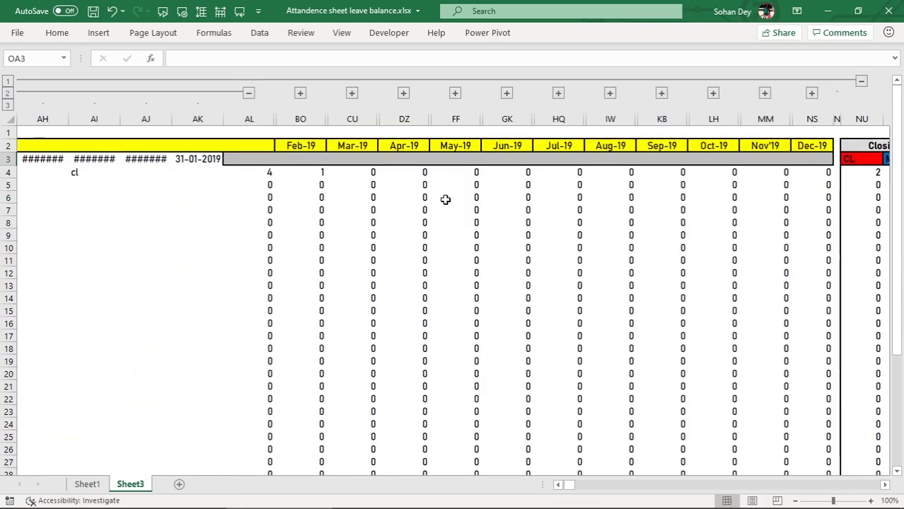
click(225, 170)
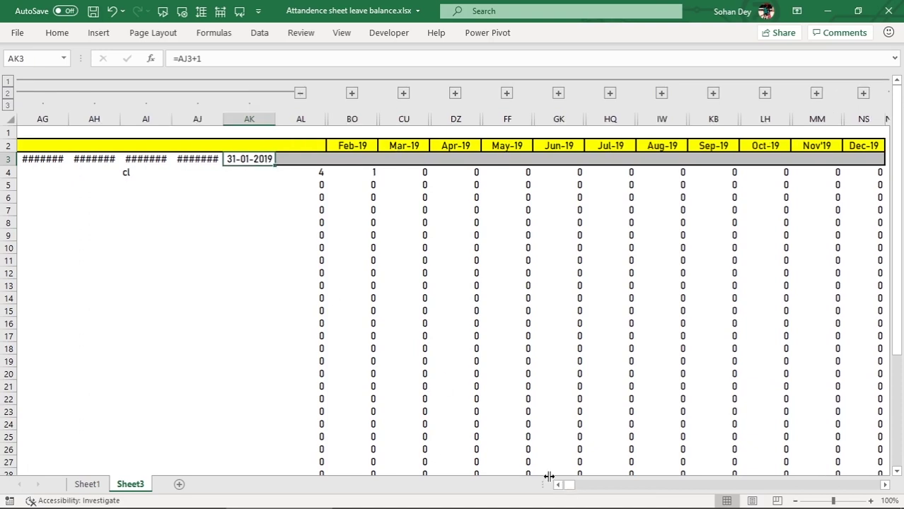
click(271, 172)
- Expand December's daily date columns and move to their start beside the monthly totals
scroll(319, 134, right, 3)
click(347, 92)
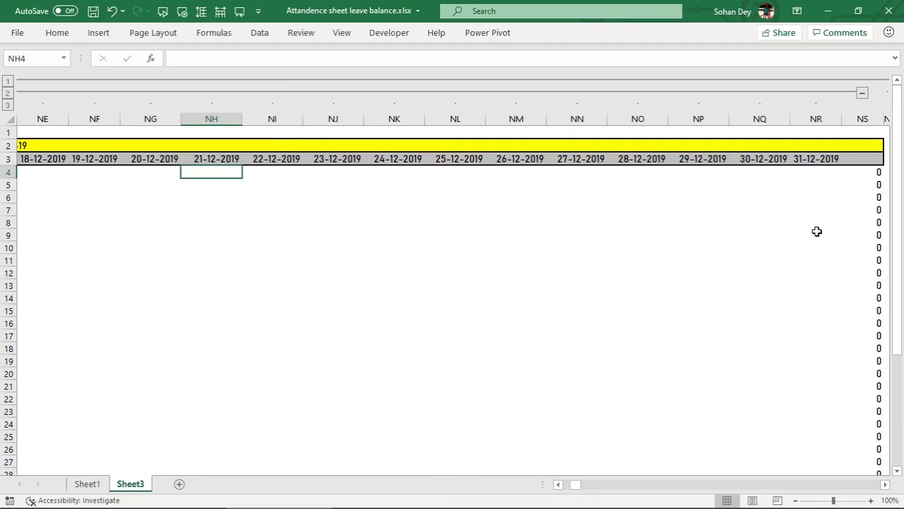
click(796, 174)
click(828, 183)
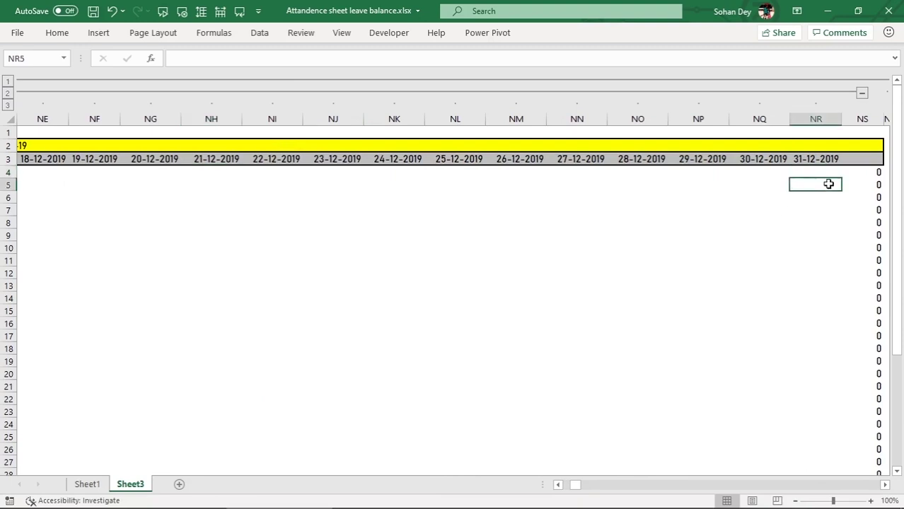
key(Right)
key(Right)
key(Up)
key(Left)
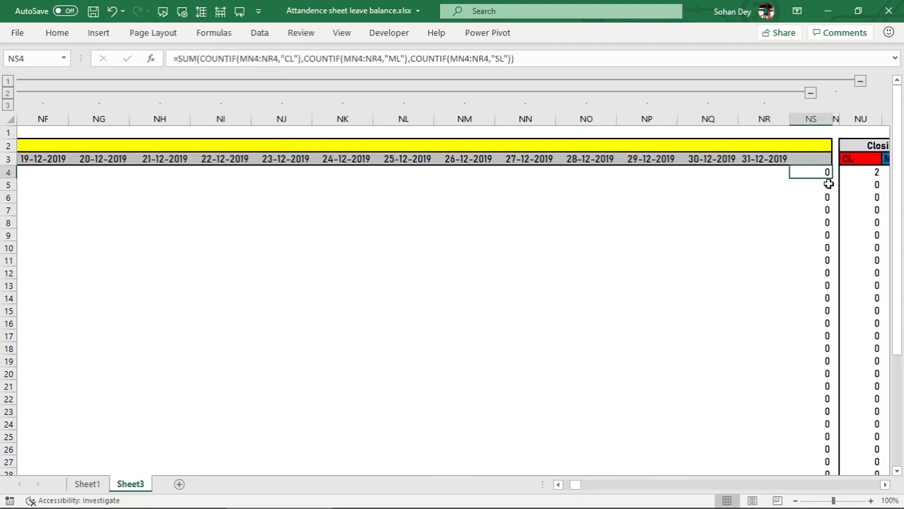
key(ctrl+Left)
key(Right)
key(Right)
key(Right)
key(ctrl+Right)
key(Right)
key(Right)
key(Right)
key(Right)
key(Left)
key(Left)
key(Left)
key(Right)
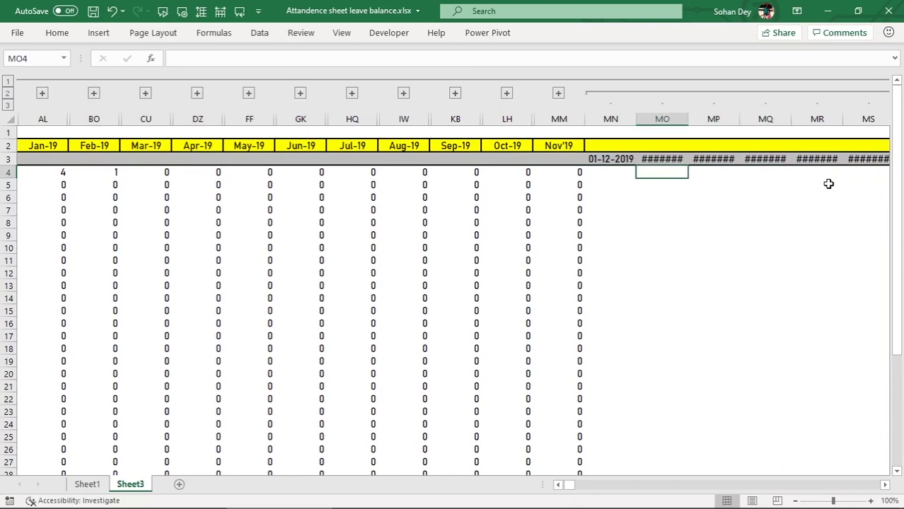
- Widen December's date columns so the dates show fully
drag(677, 118, 778, 119)
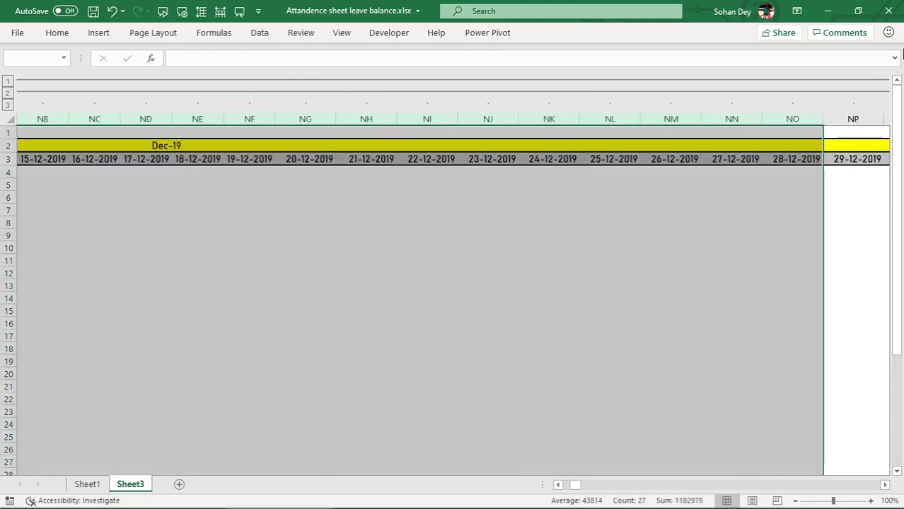
drag(606, 119, 625, 119)
click(608, 175)
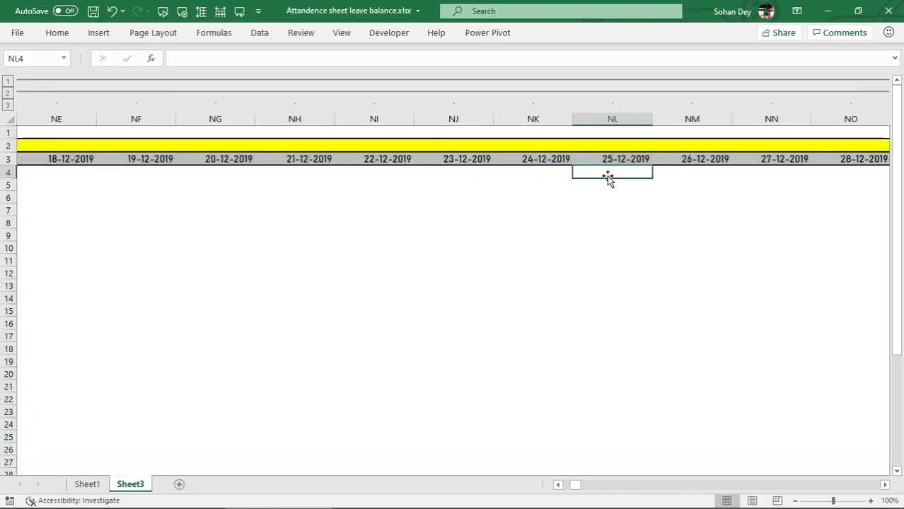
- Fill ML into the first employee's 07–09 December cells at once
key(ctrl+Left)
key(Right)
key(Right)
key(Right)
key(Right)
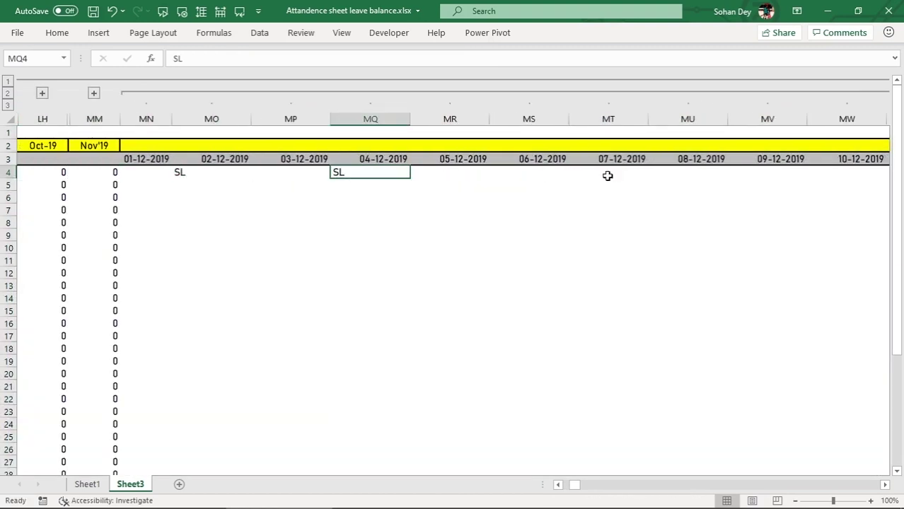
key(Down)
key(Down)
key(Left)
key(Left)
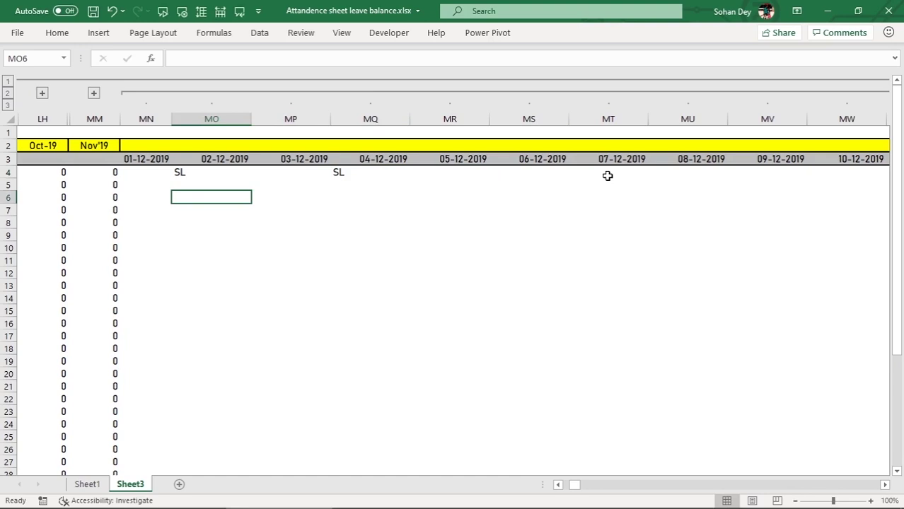
key(Up)
key(Up)
key(Right)
key(Right)
key(Right)
key(Right)
key(Right)
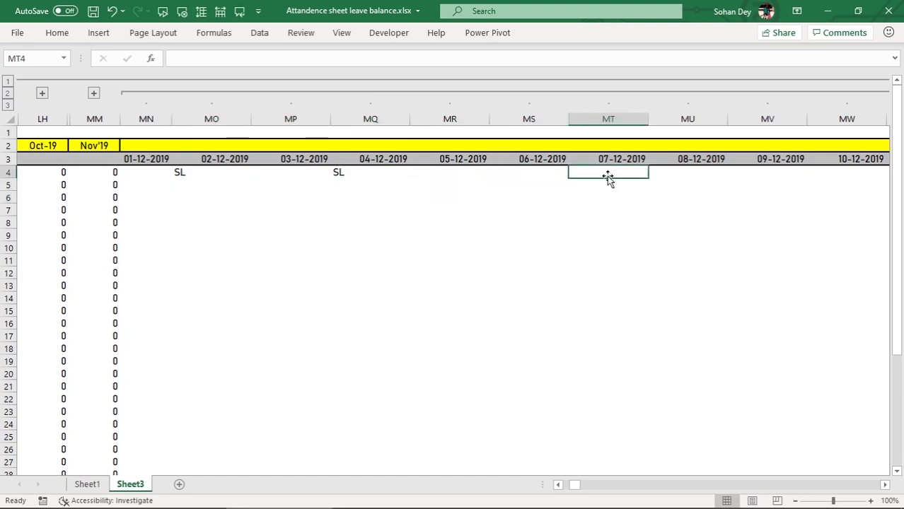
key(Right)
key(shift+Left)
key(Left)
key(shift+Right)
key(shift+Right)
key(shift+Right)
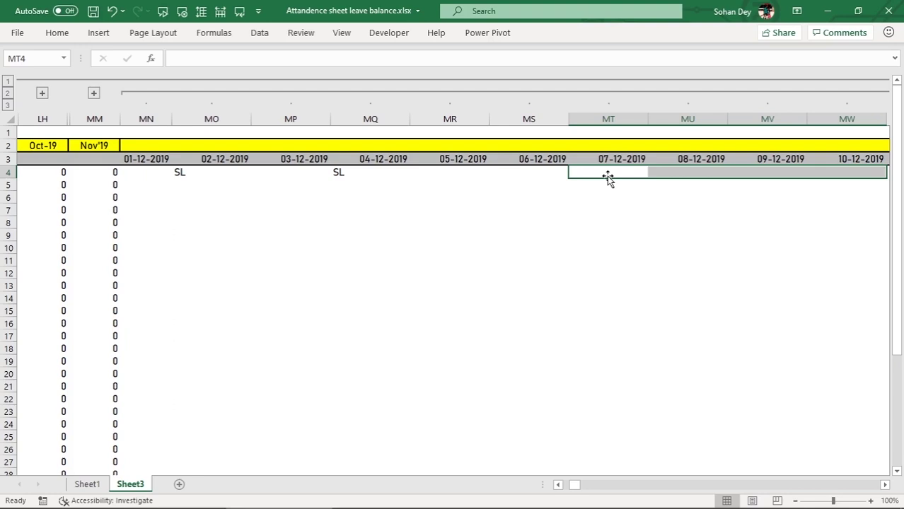
key(shift+Left)
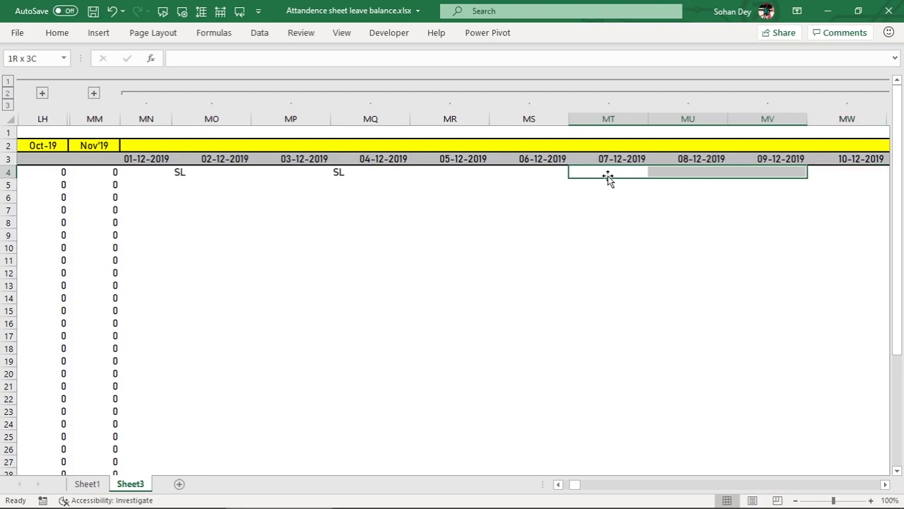
text(M)
key(ctrl+Return)
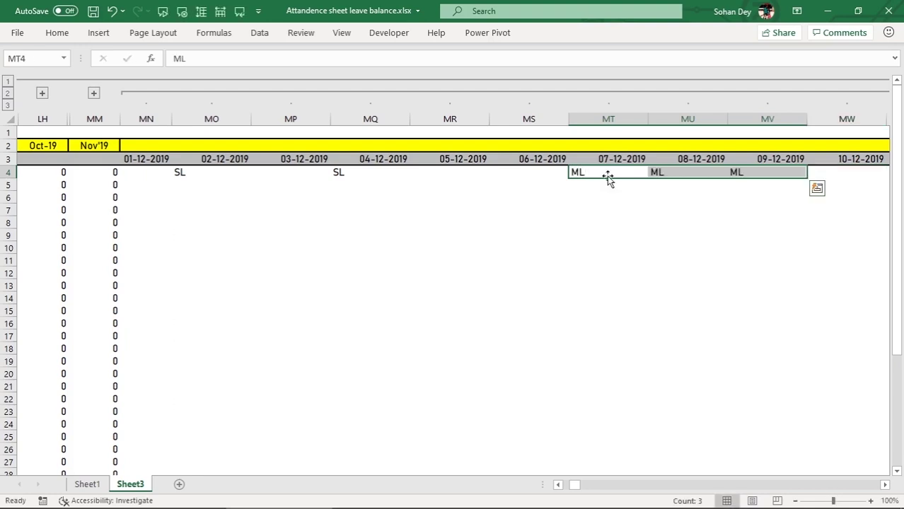
- Enter CL for 14 December, then collapse December to see the Total drop to 26
key(Right)
key(Right)
key(Right)
key(Right)
key(Right)
key(Right)
scroll(606, 176, right, 1)
key(Right)
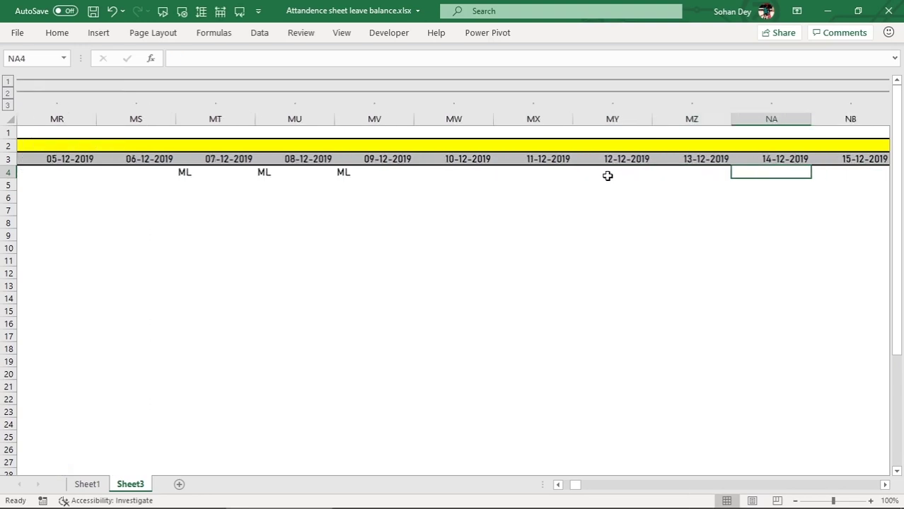
text(CVL)
key(Return)
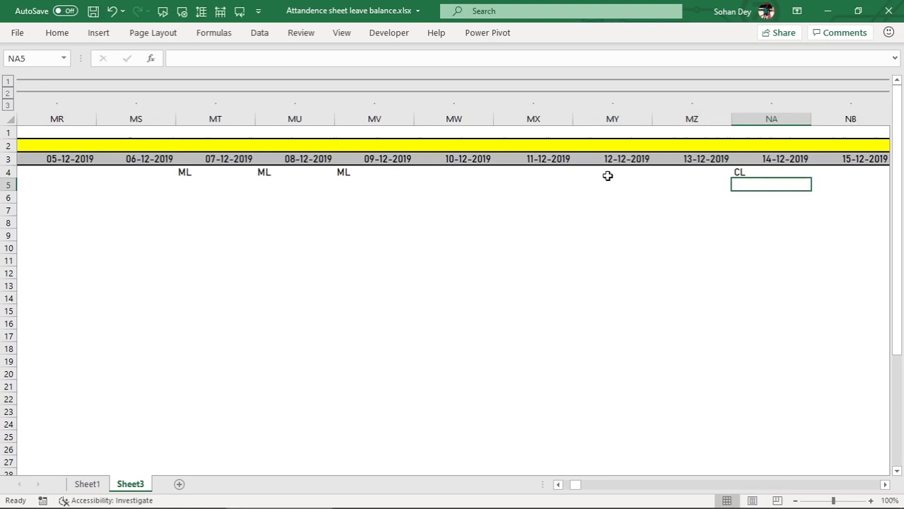
click(679, 170)
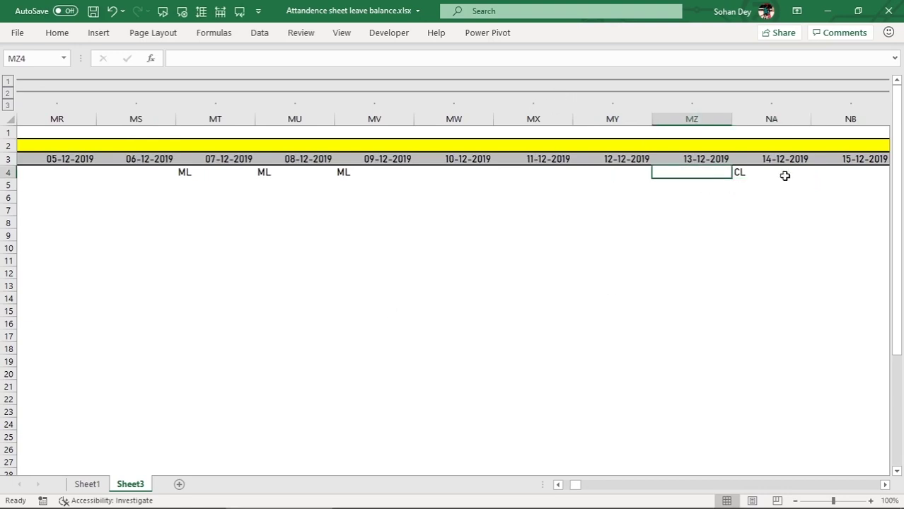
click(710, 93)
click(329, 259)
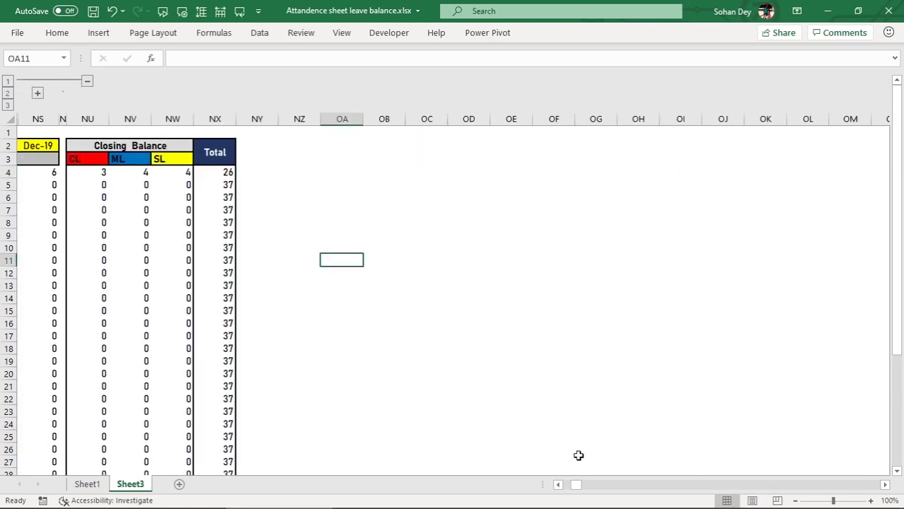
click(570, 485)
click(842, 174)
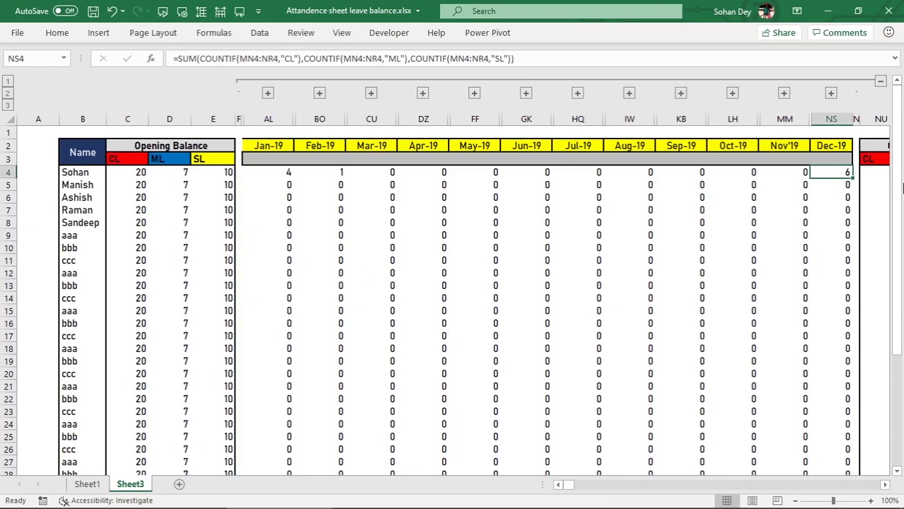
click(872, 175)
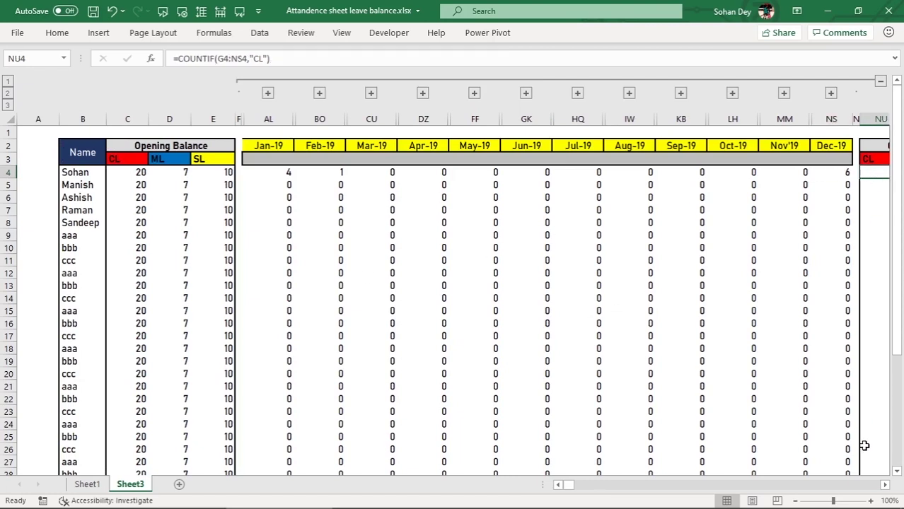
click(885, 485)
click(885, 486)
click(884, 486)
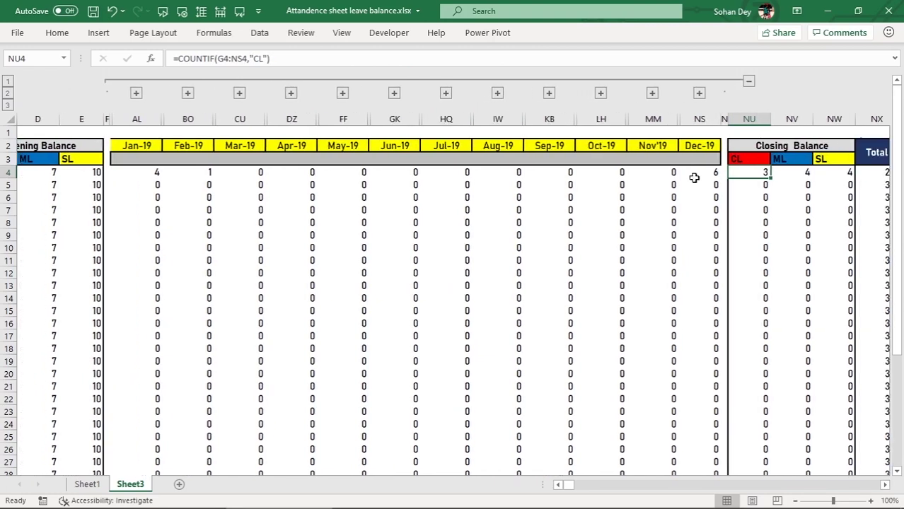
click(711, 173)
click(705, 92)
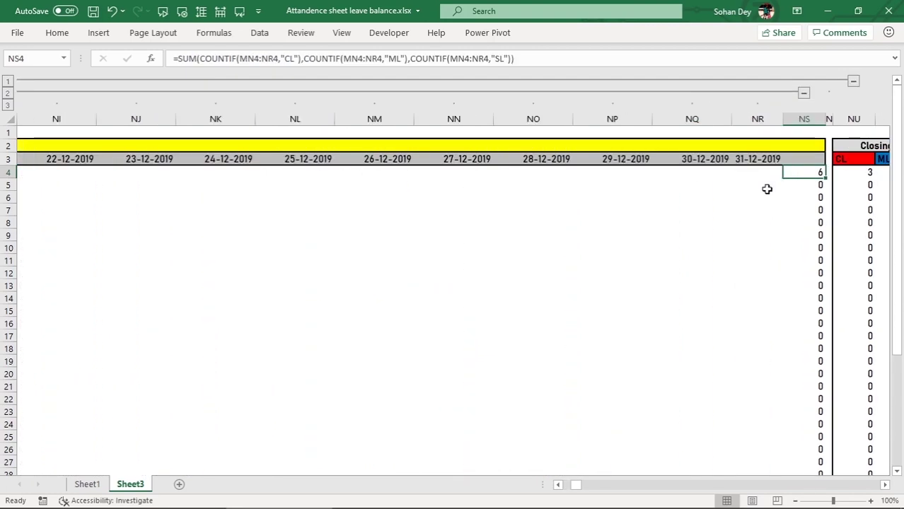
click(803, 93)
drag(575, 485, 567, 485)
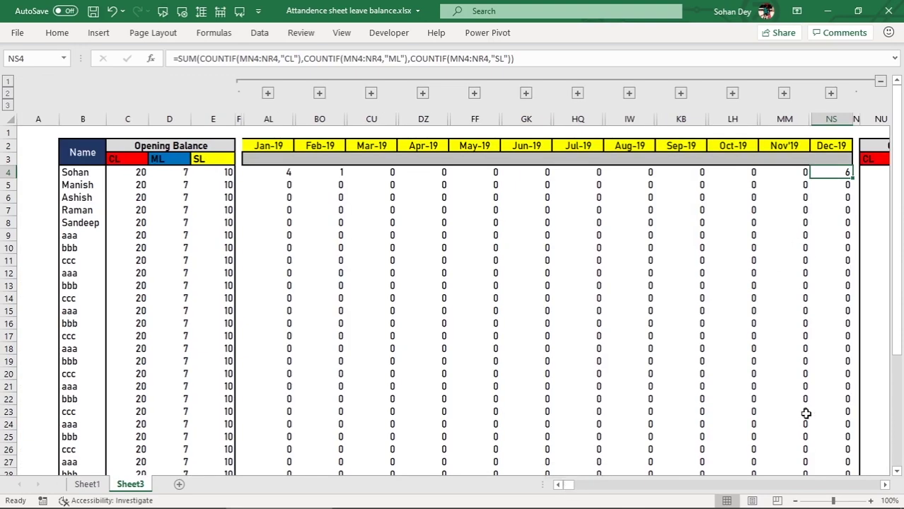
click(706, 81)
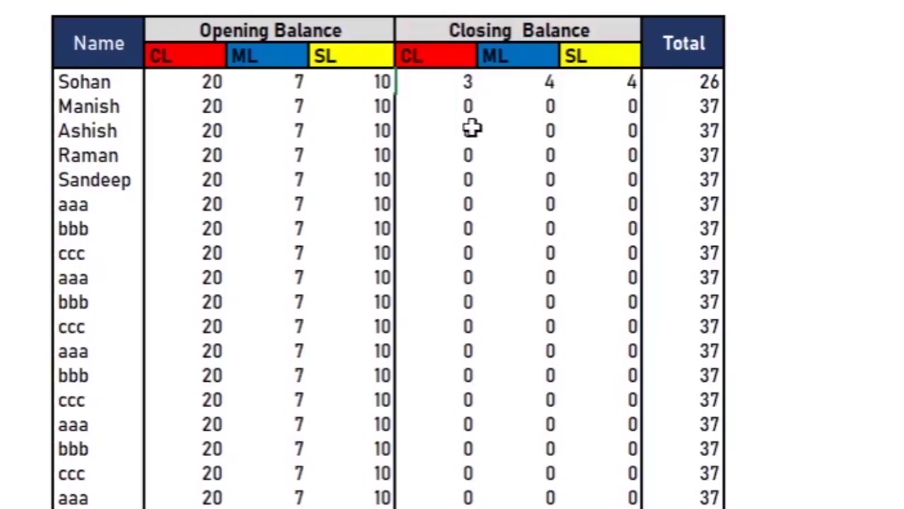
click(141, 174)
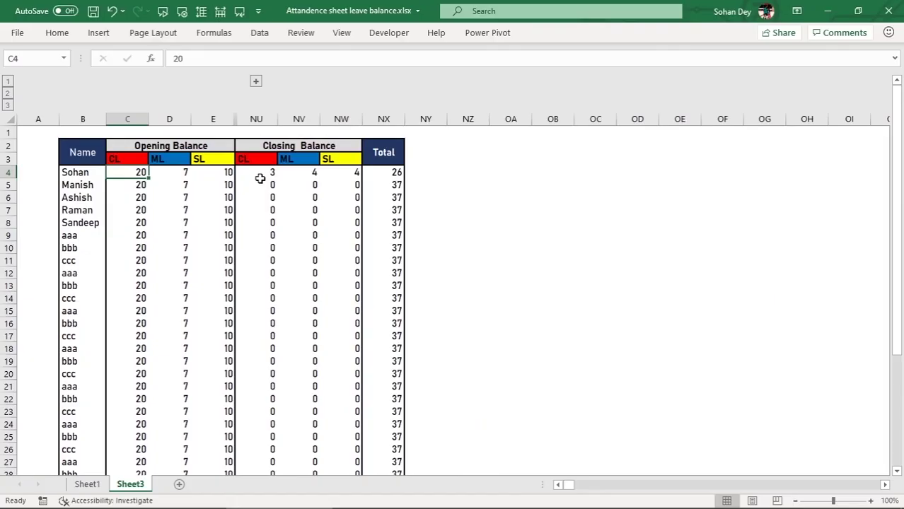
click(665, 176)
click(695, 176)
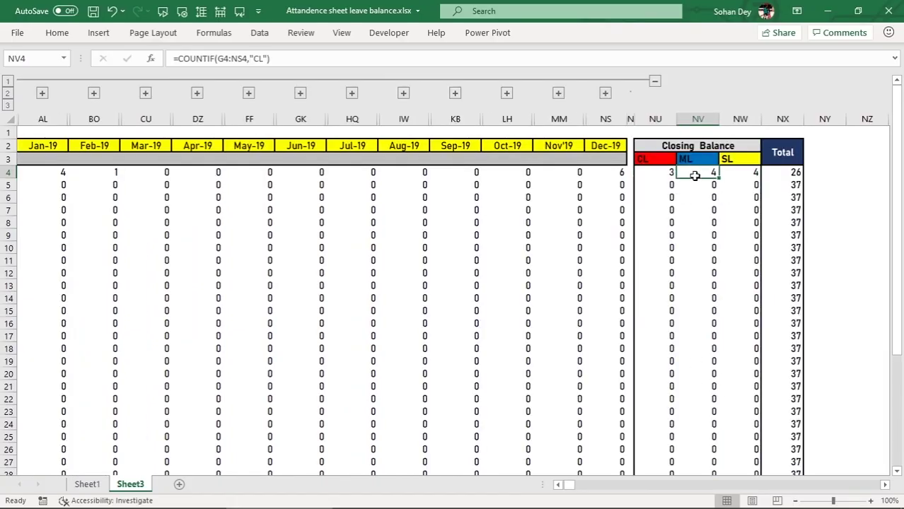
click(743, 174)
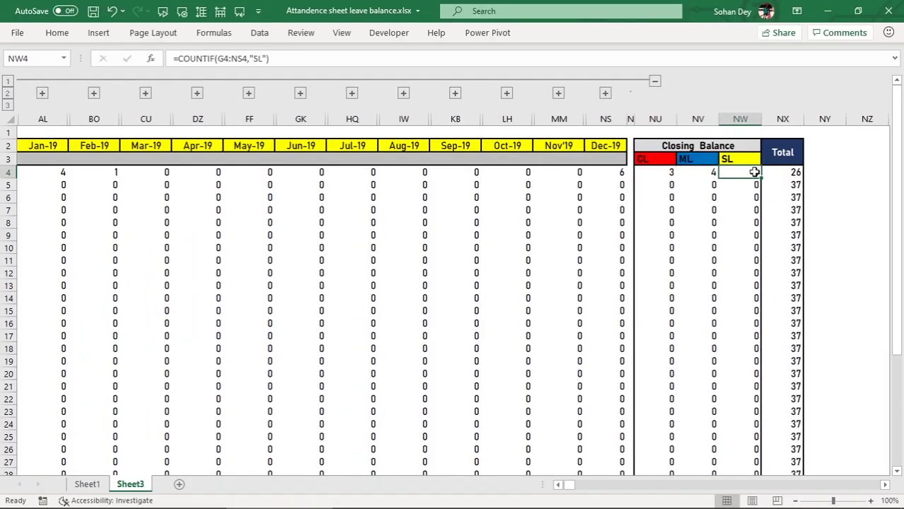
drag(754, 173, 669, 172)
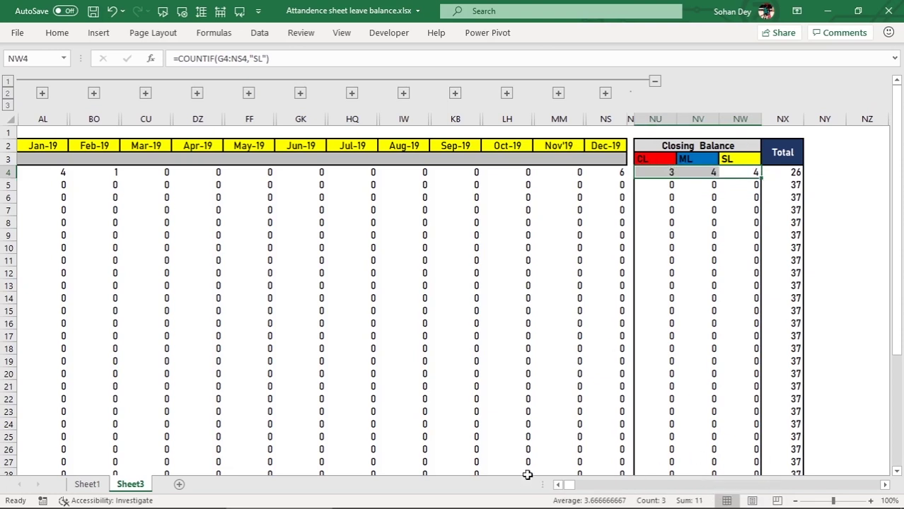
drag(575, 487, 564, 486)
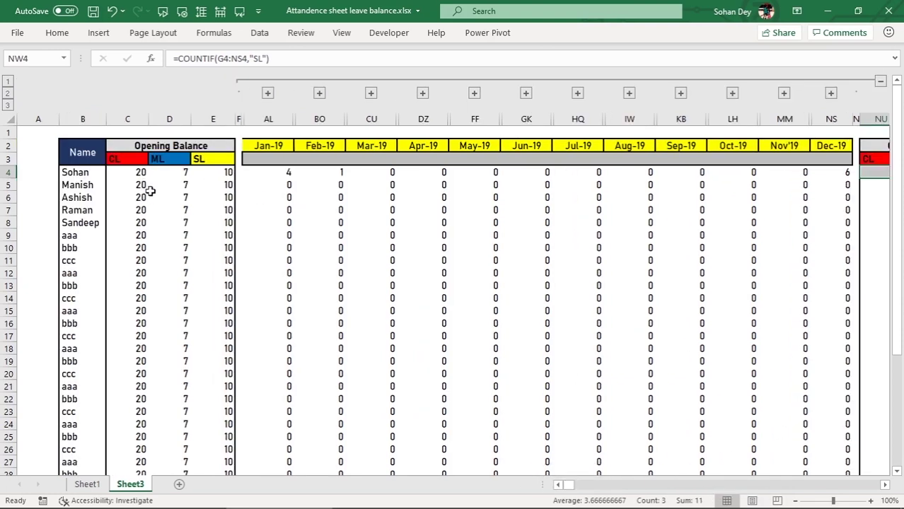
drag(139, 171, 213, 172)
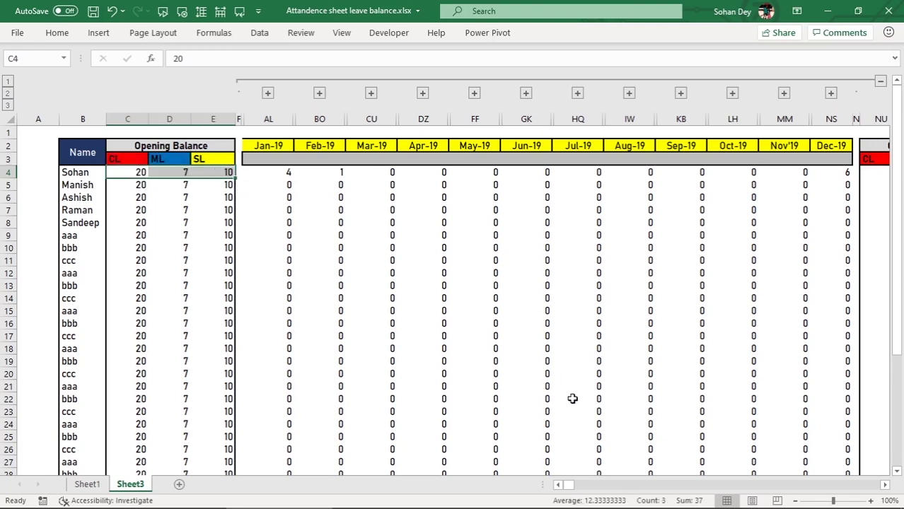
drag(569, 485, 577, 486)
click(639, 174)
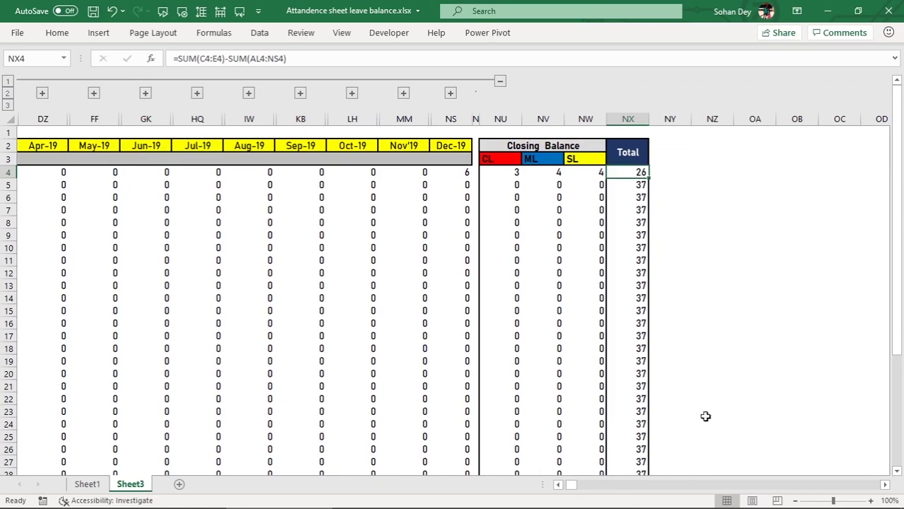
- Collapse the month columns and adjust the view around the opening balances
click(499, 82)
drag(577, 487, 556, 487)
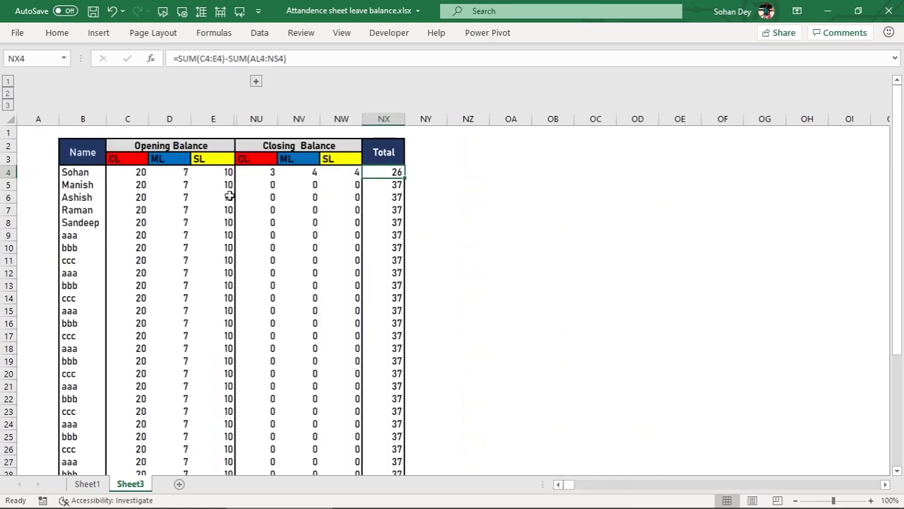
click(181, 184)
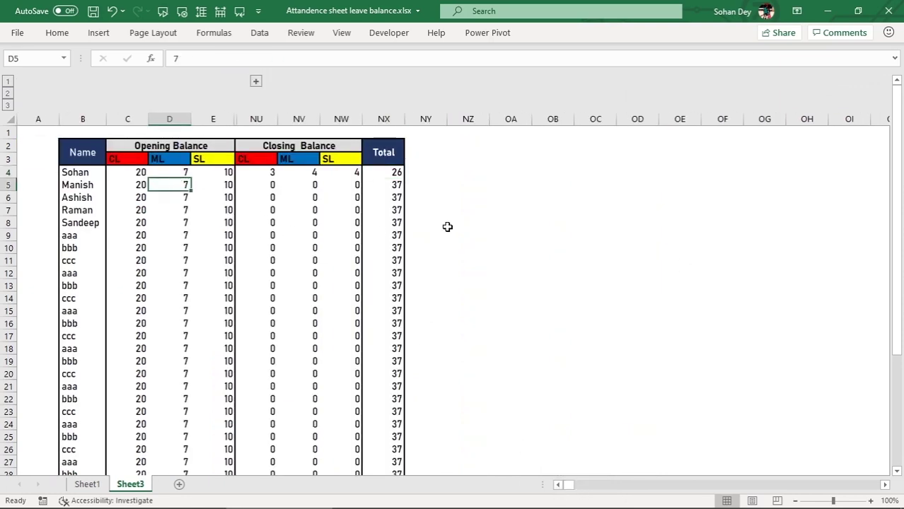
scroll(448, 226, up, 3)
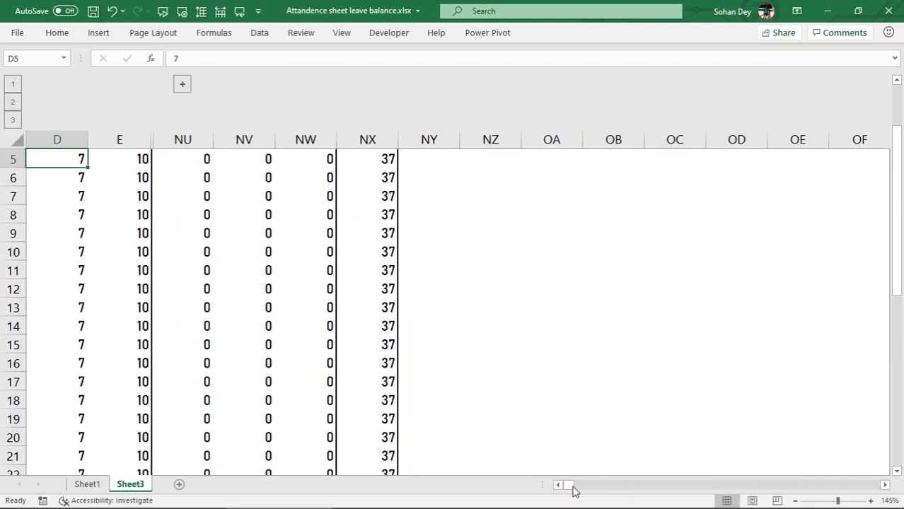
drag(574, 491, 535, 485)
scroll(379, 412, up, 2)
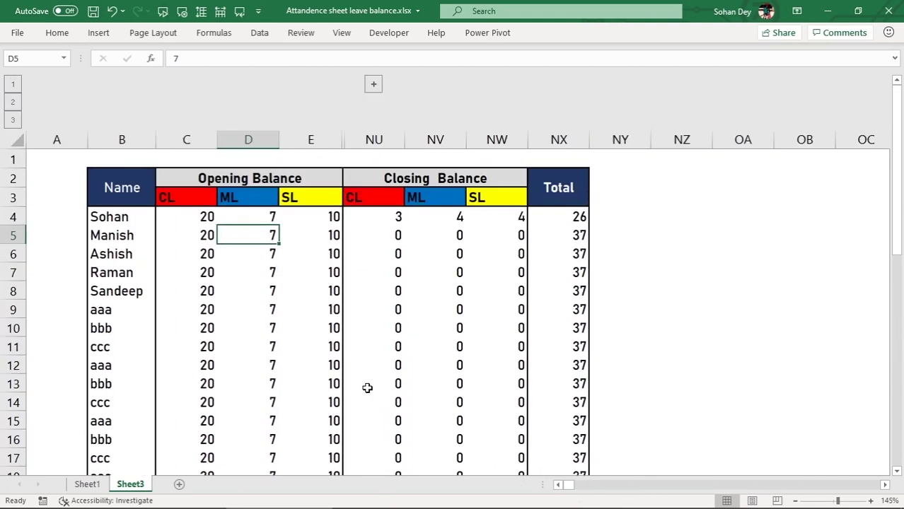
- Make column A much narrower and shrink row 1 to a thin spacer
drag(89, 139, 34, 139)
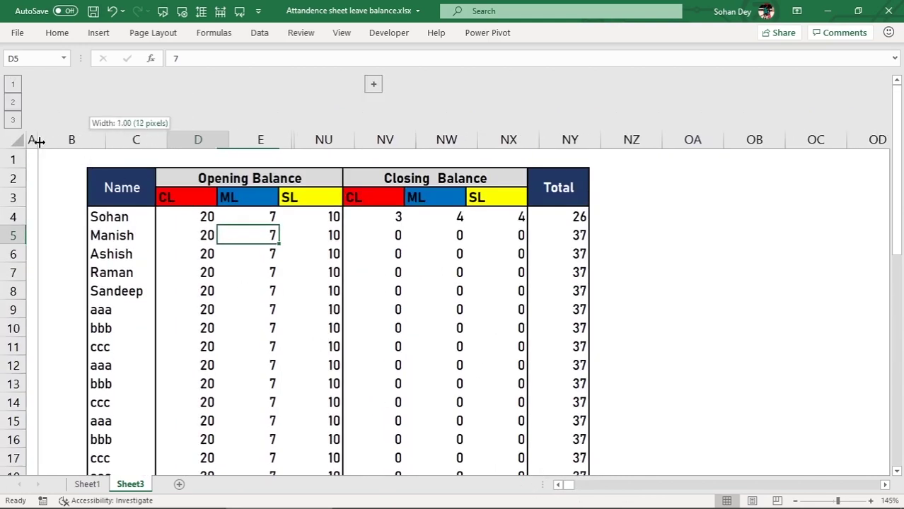
click(39, 161)
drag(14, 172, 16, 159)
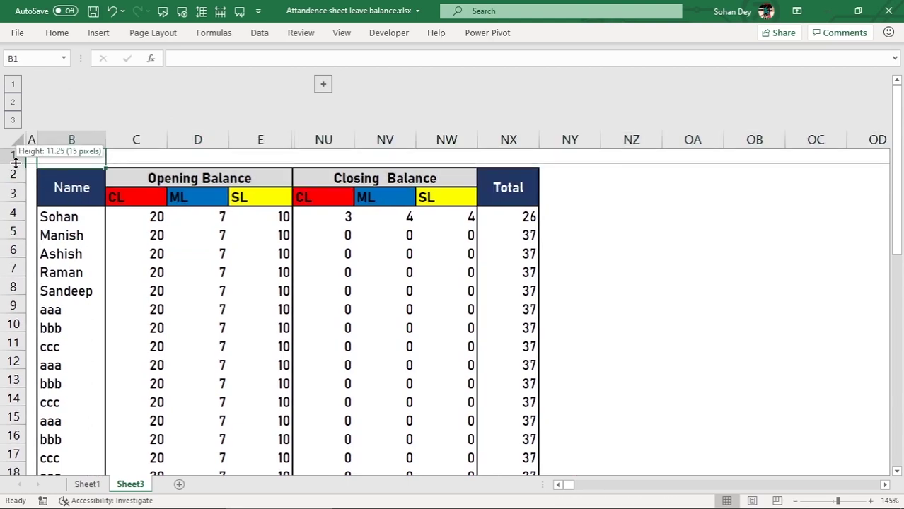
click(135, 194)
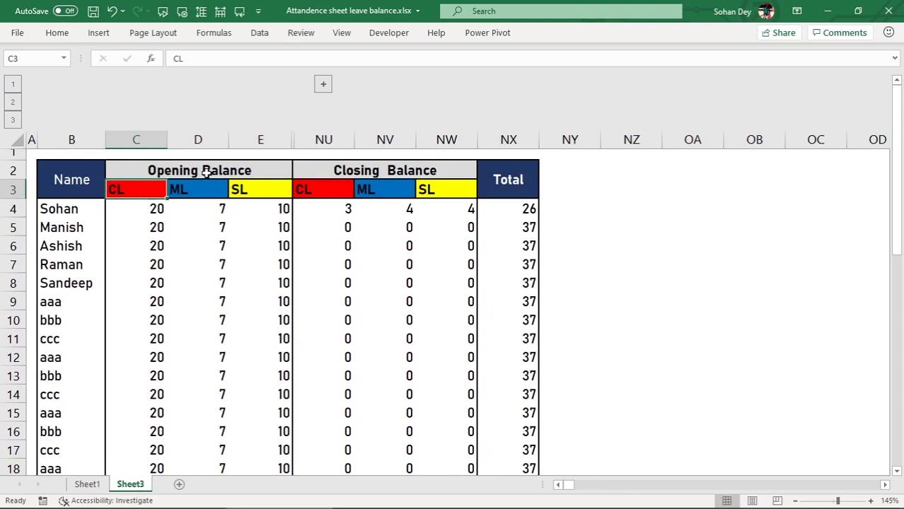
- Re-collapse the month columns so Opening Balance sits beside Closing Balance and Total
click(323, 85)
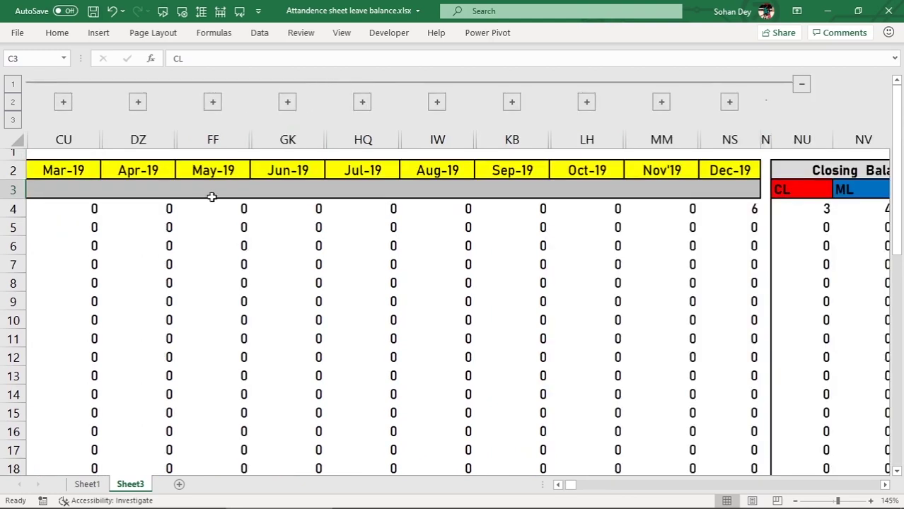
drag(570, 485, 556, 486)
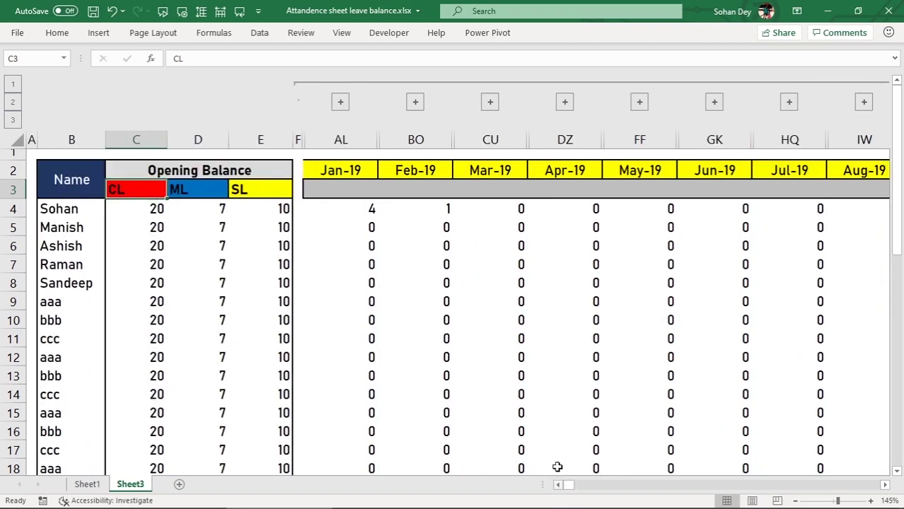
click(764, 83)
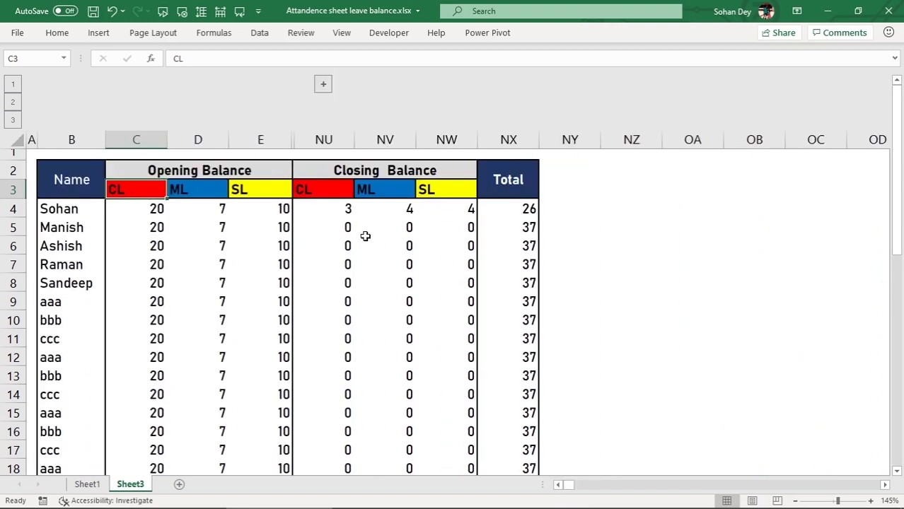